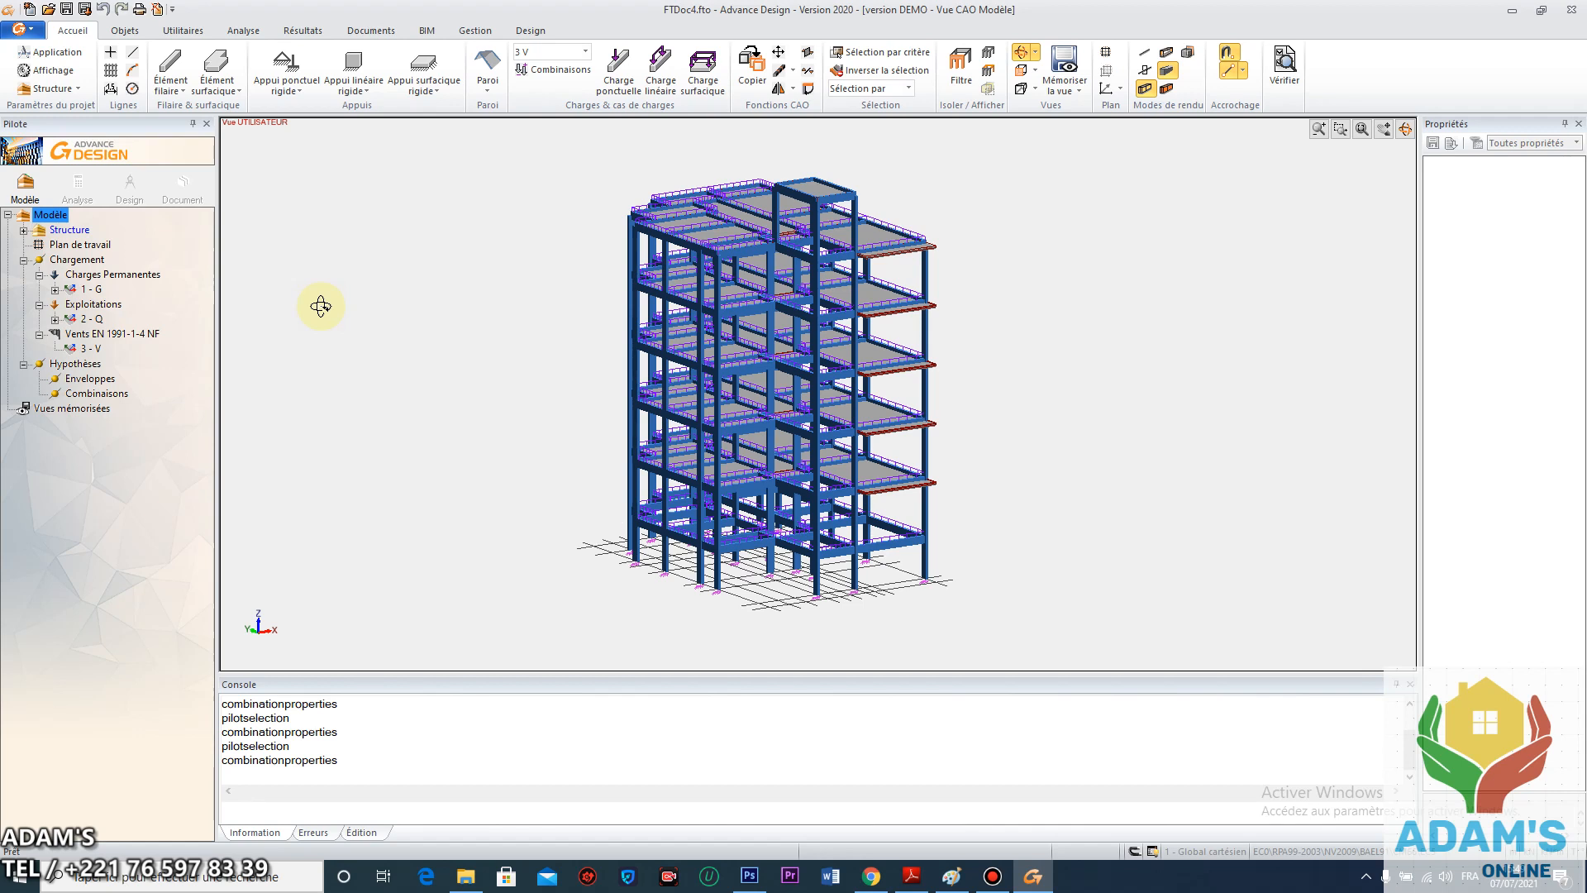
# Open the properties of the load combinations and load the combination file BAEL91.cbn
pyautogui.press('Escape')
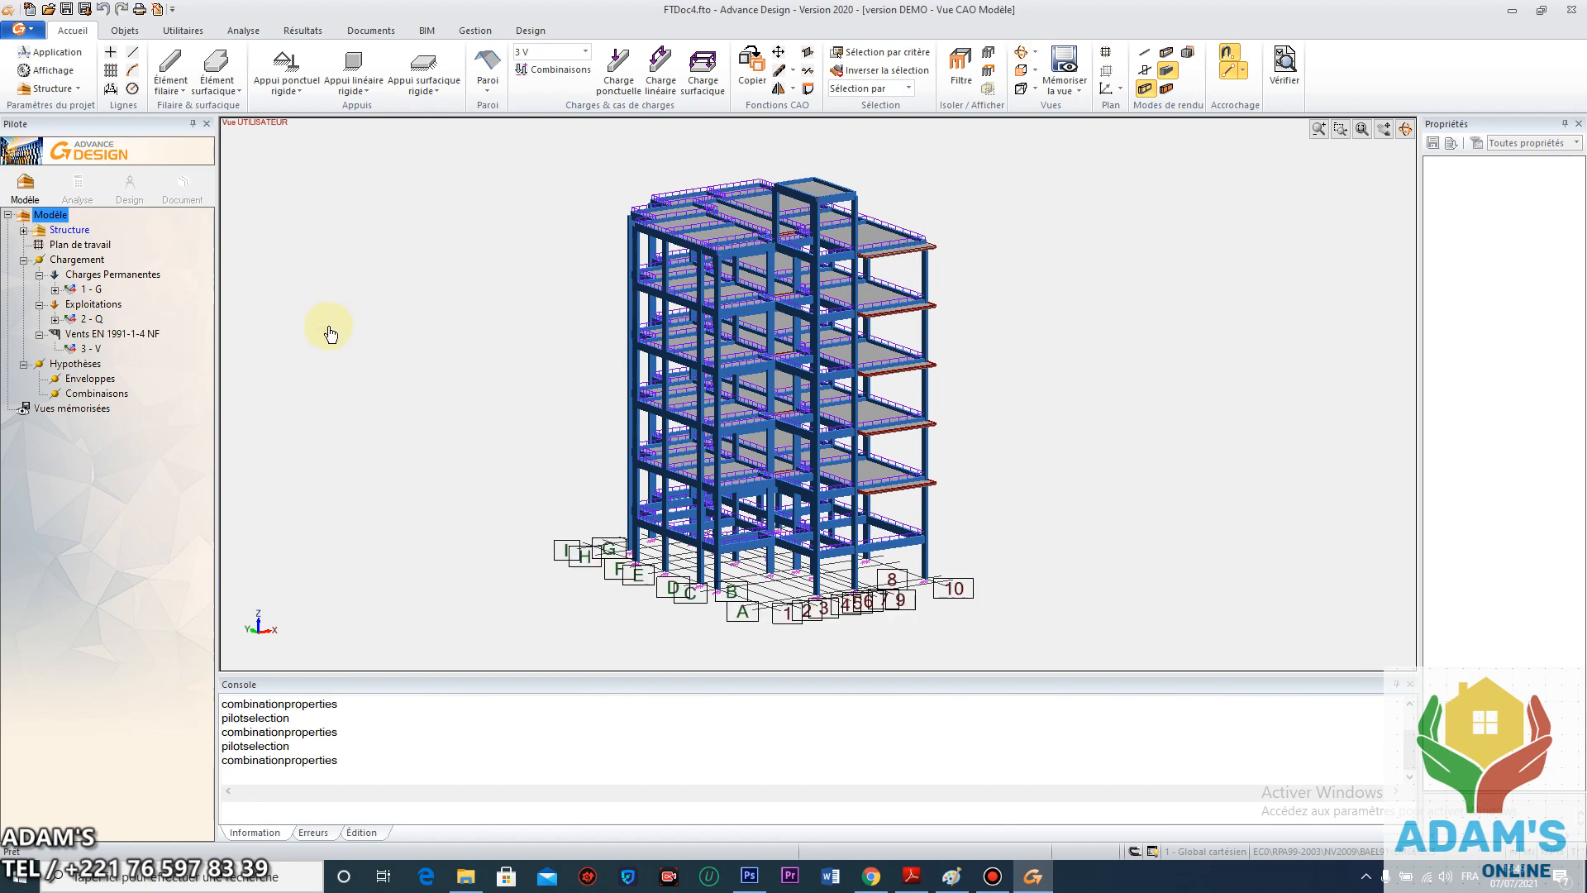
pyautogui.rightClick(104, 394)
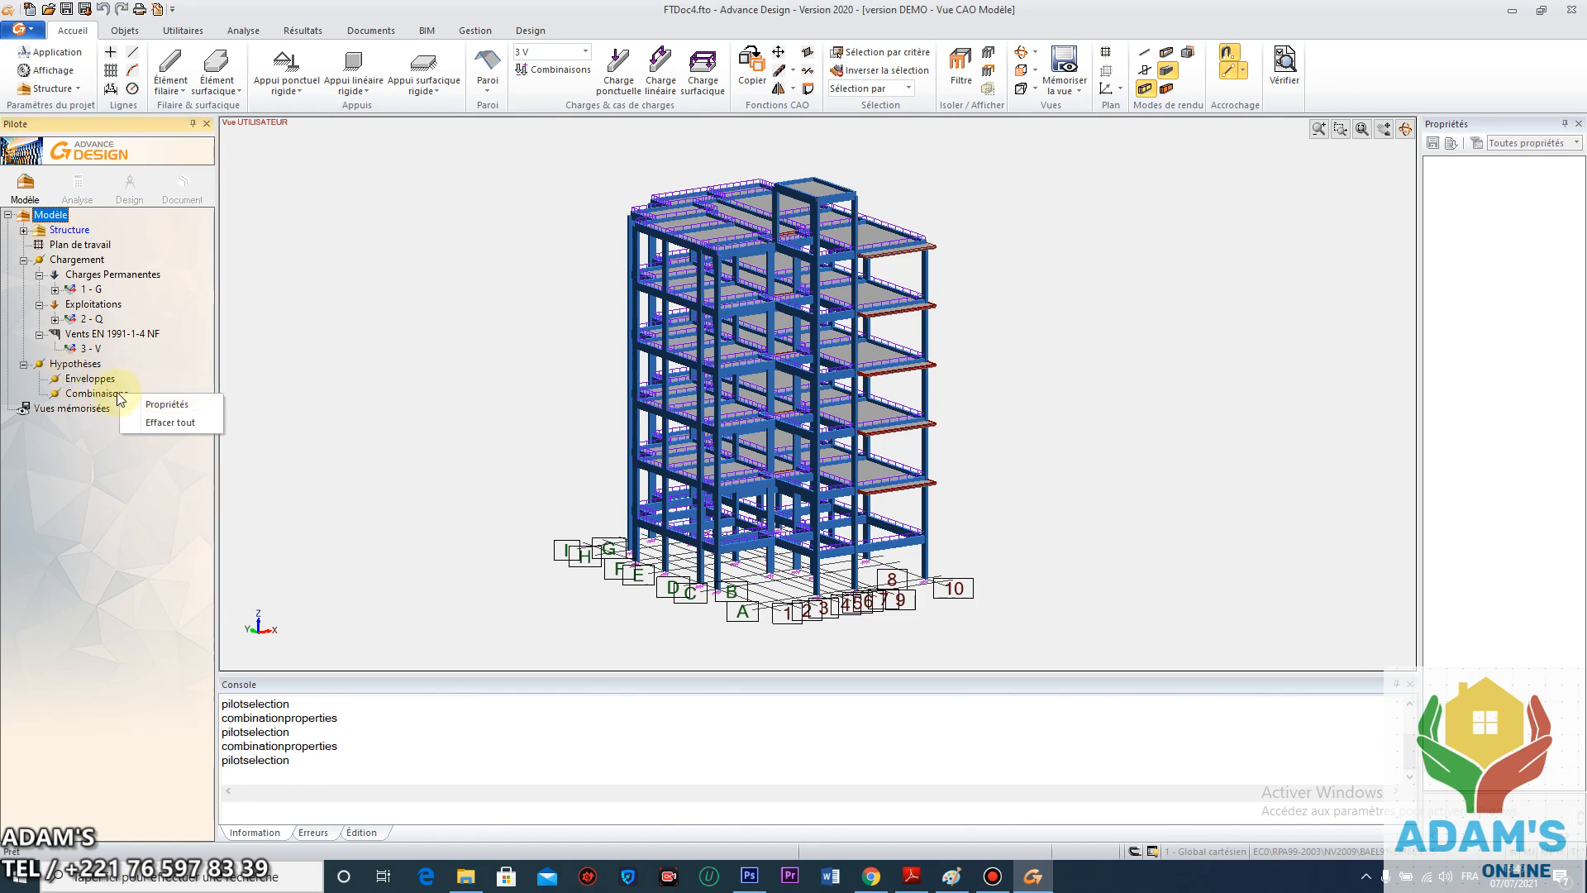
pyautogui.click(83, 396)
pyautogui.rightClick(83, 398)
pyautogui.click(103, 414)
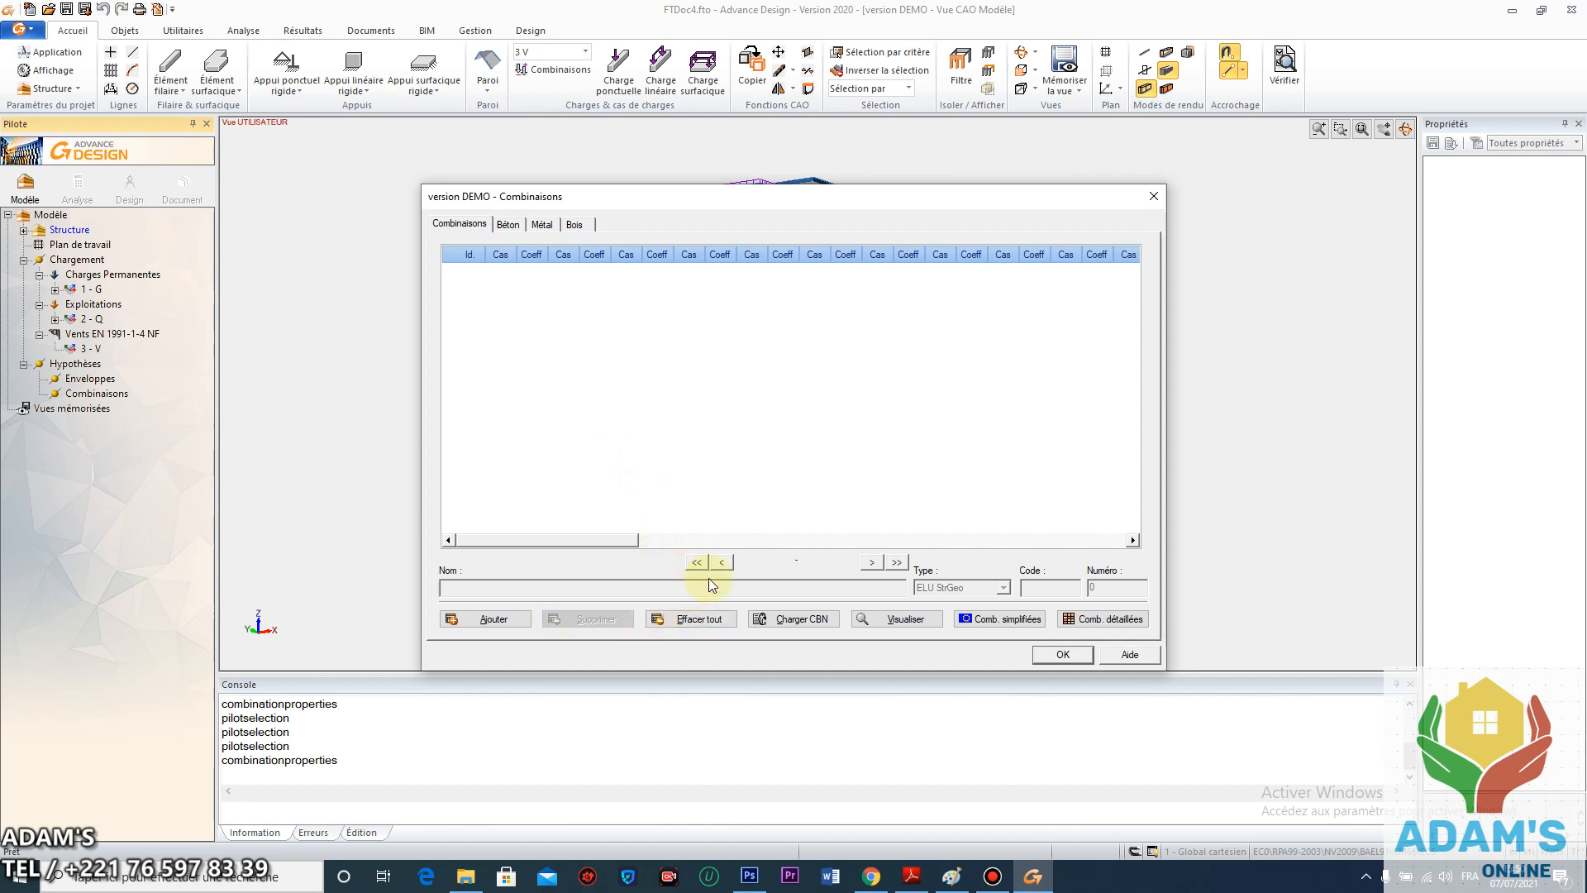
pyautogui.click(812, 620)
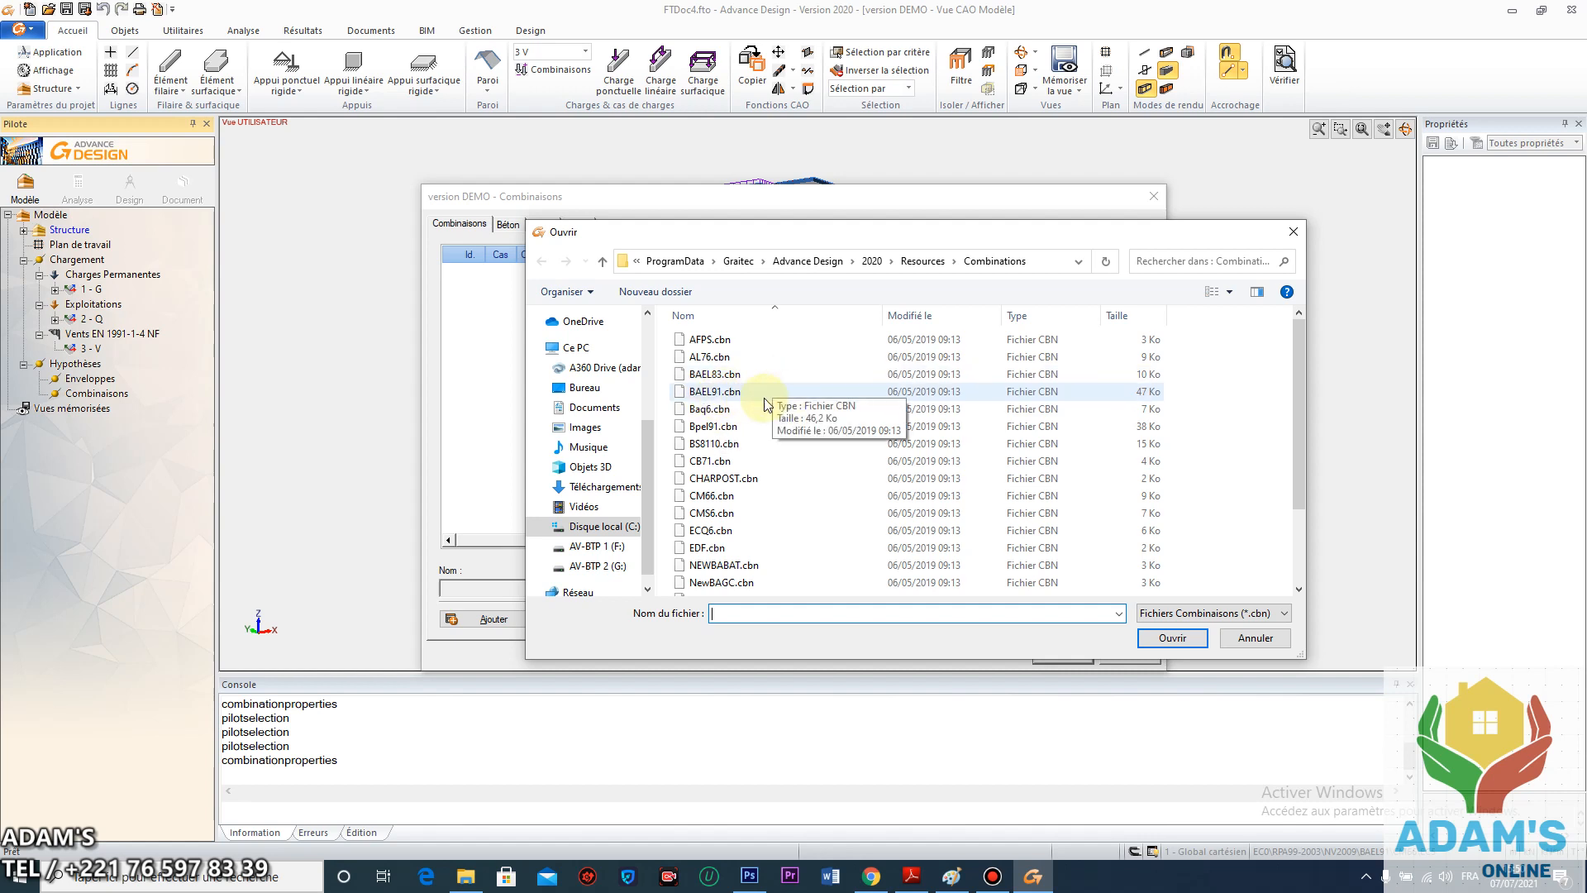
pyautogui.click(730, 392)
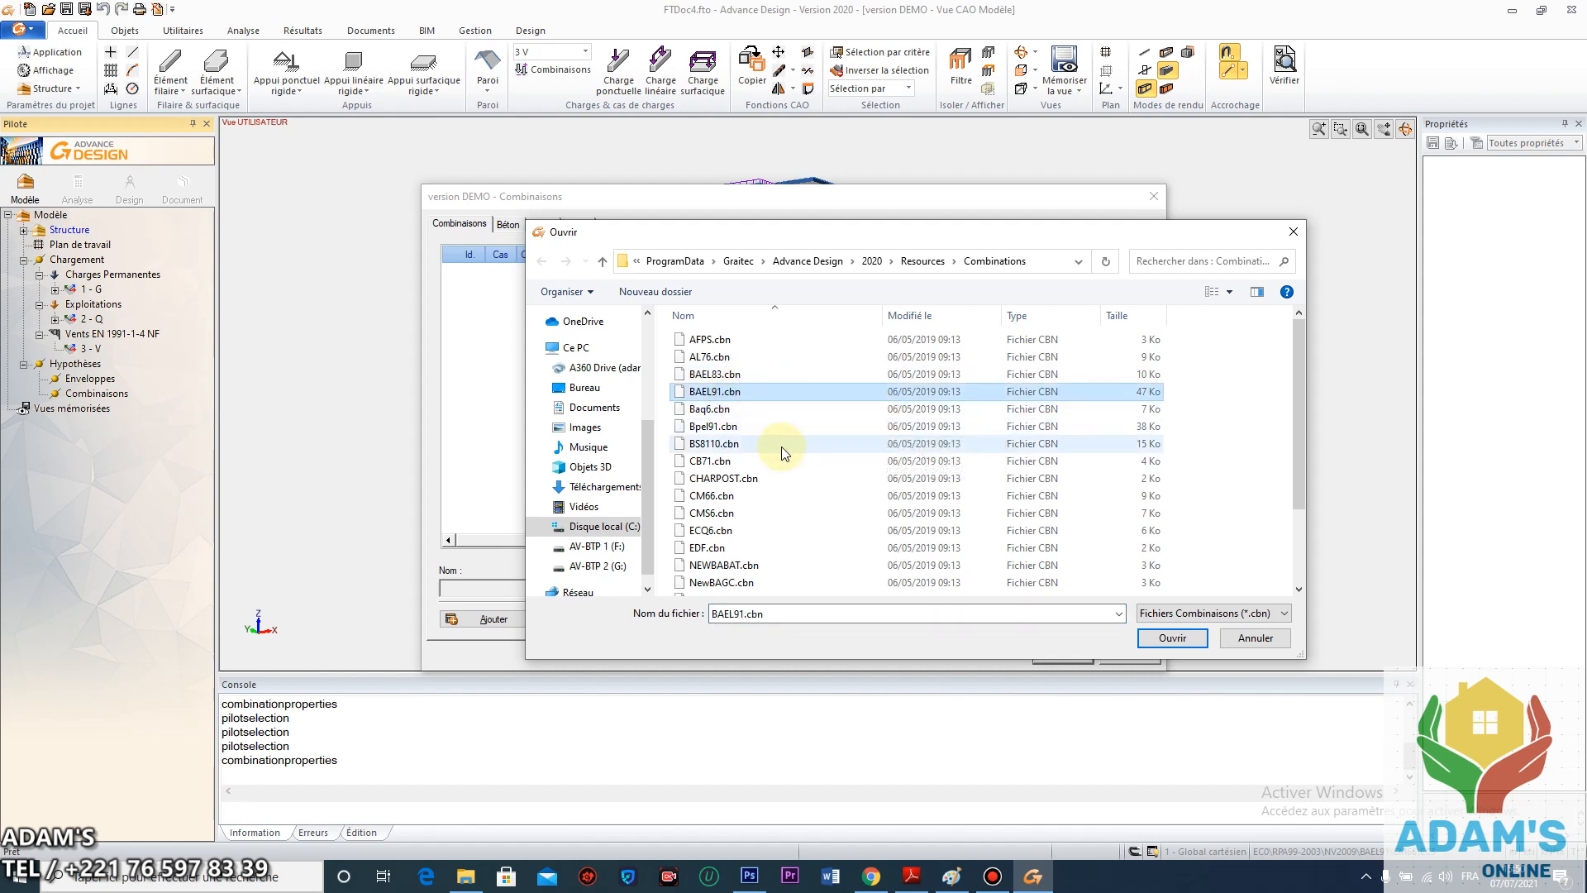
pyautogui.click(1159, 637)
pyautogui.click(853, 477)
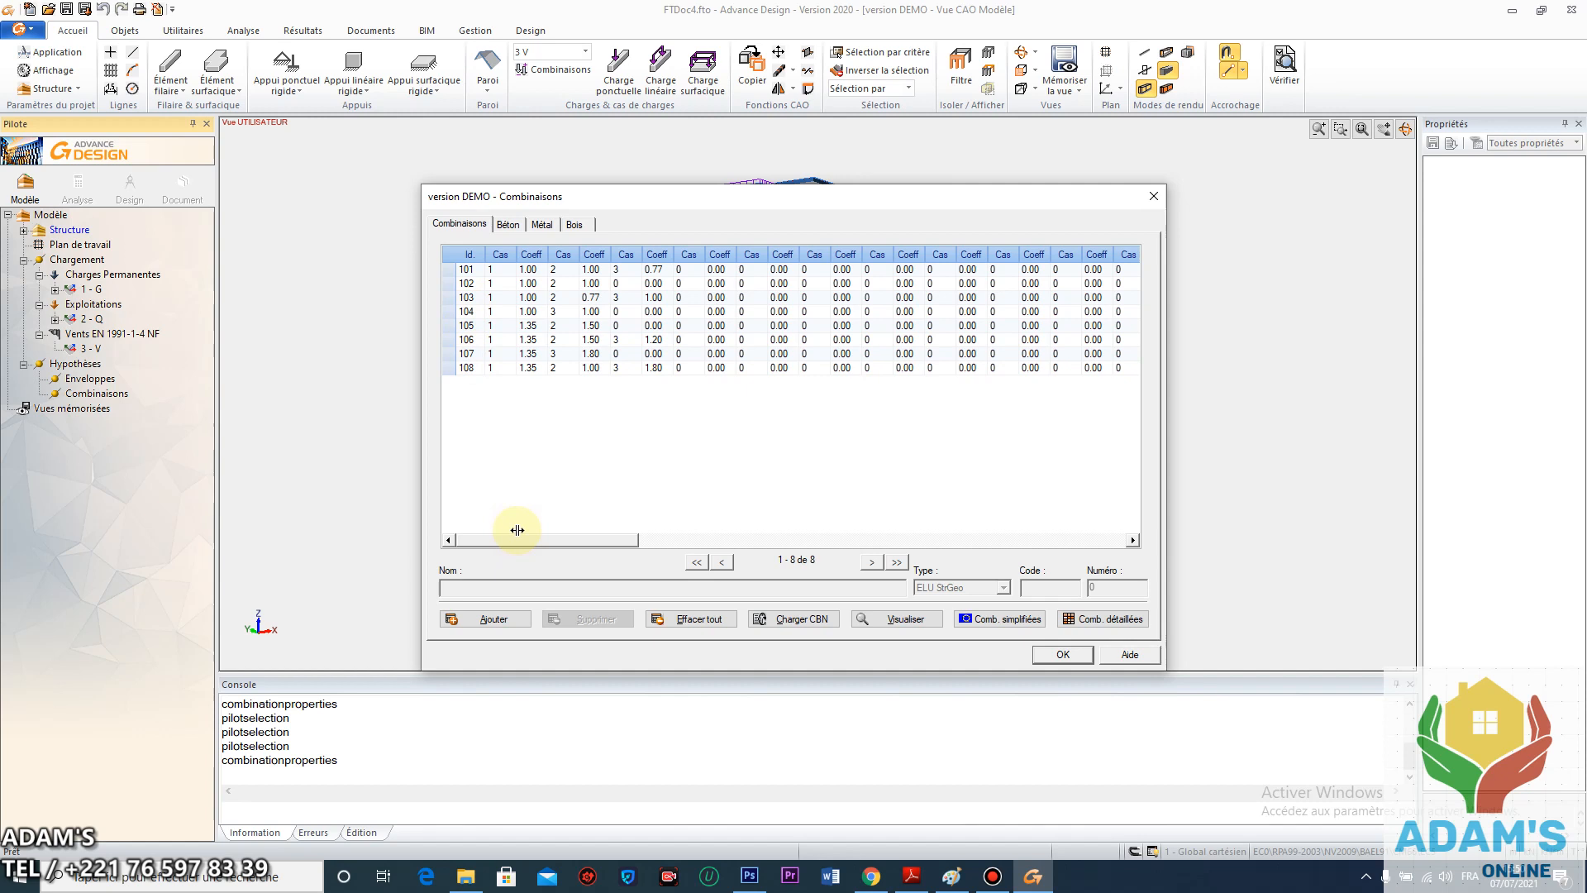
# Examine the name, type and code of the loaded combinations, along with the combination types available
pyautogui.click(453, 269)
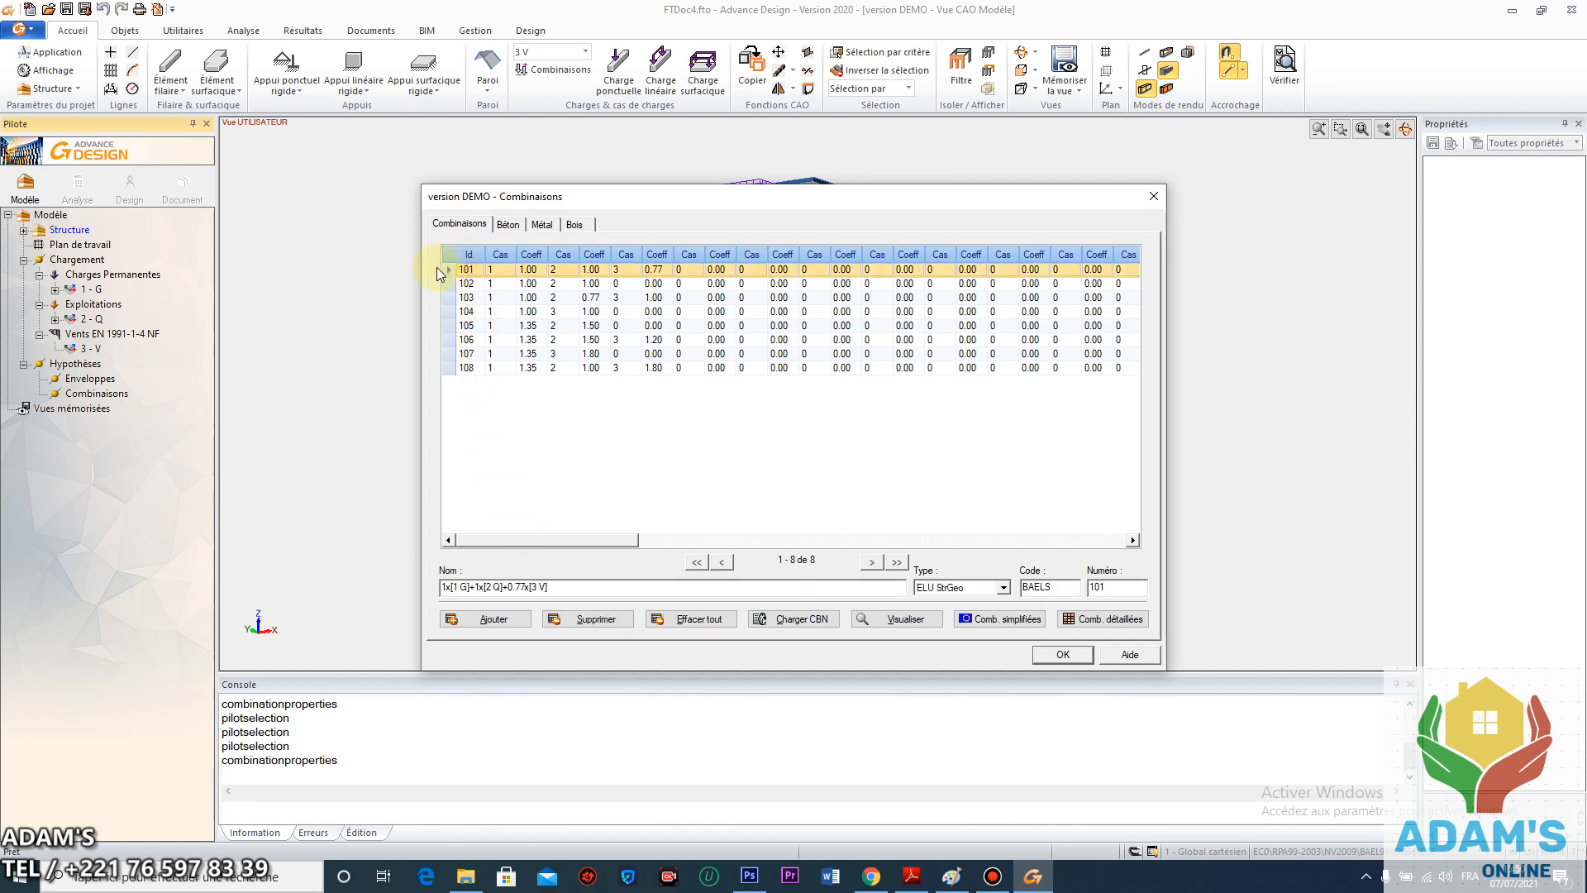
pyautogui.click(1004, 588)
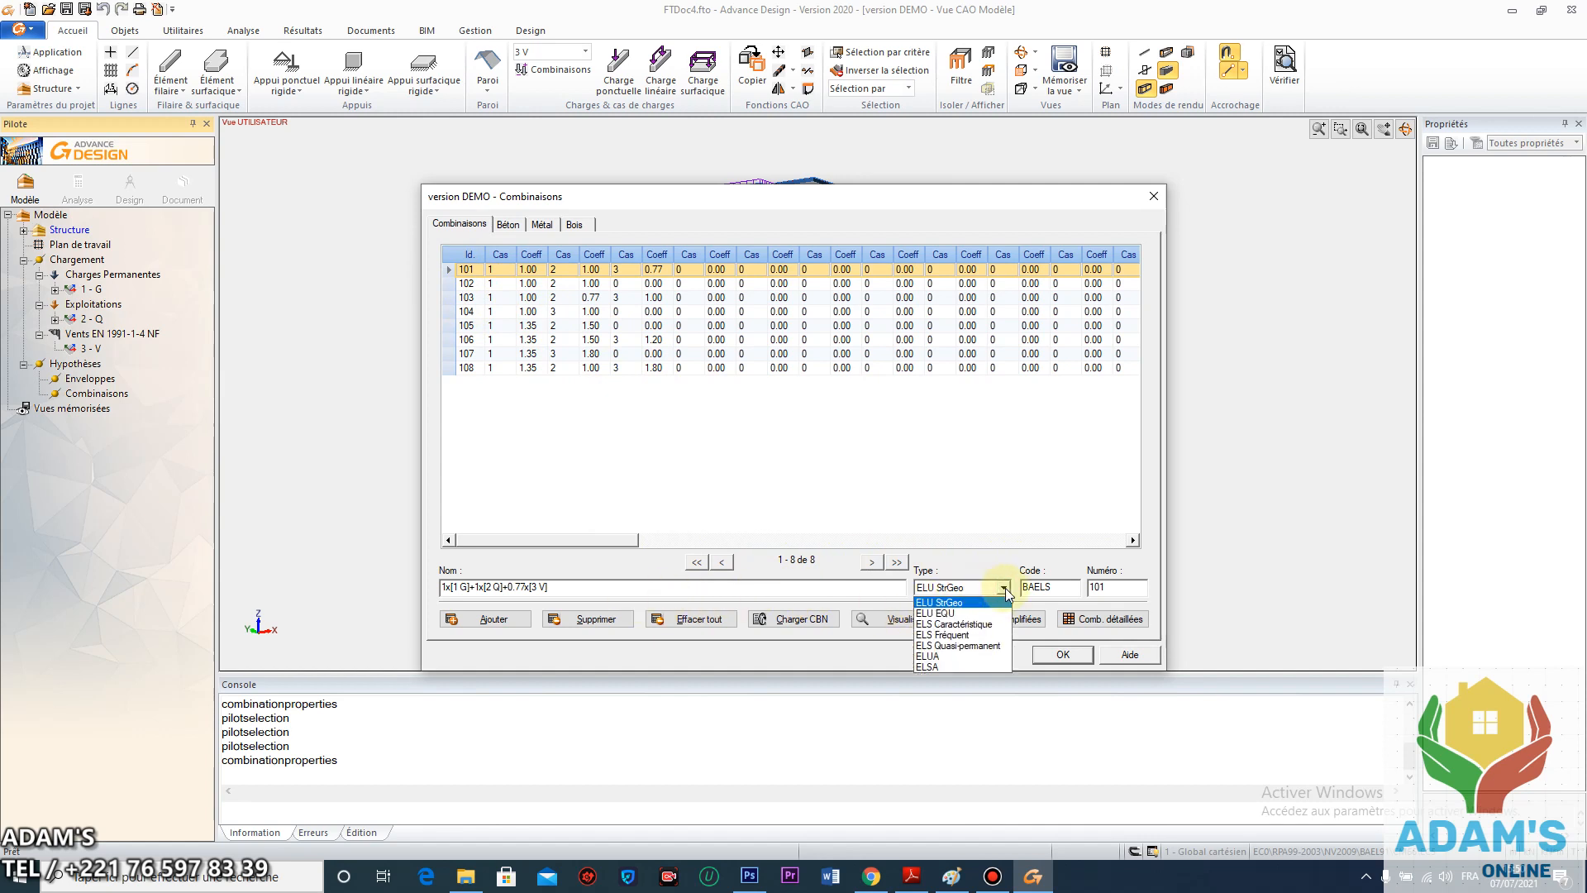
pyautogui.click(1006, 591)
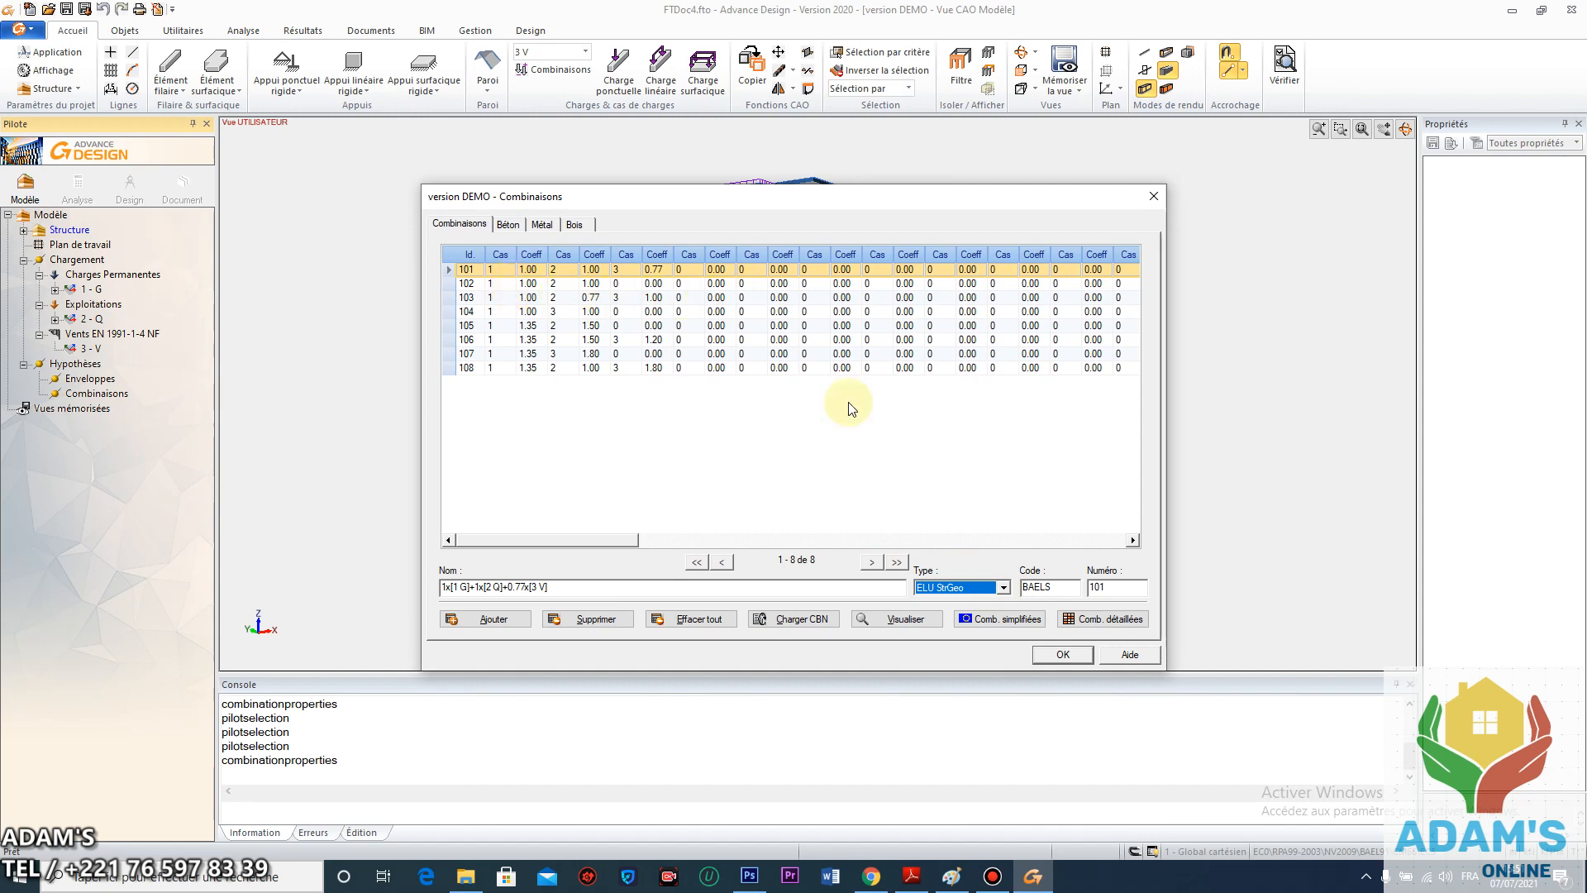
pyautogui.click(1004, 588)
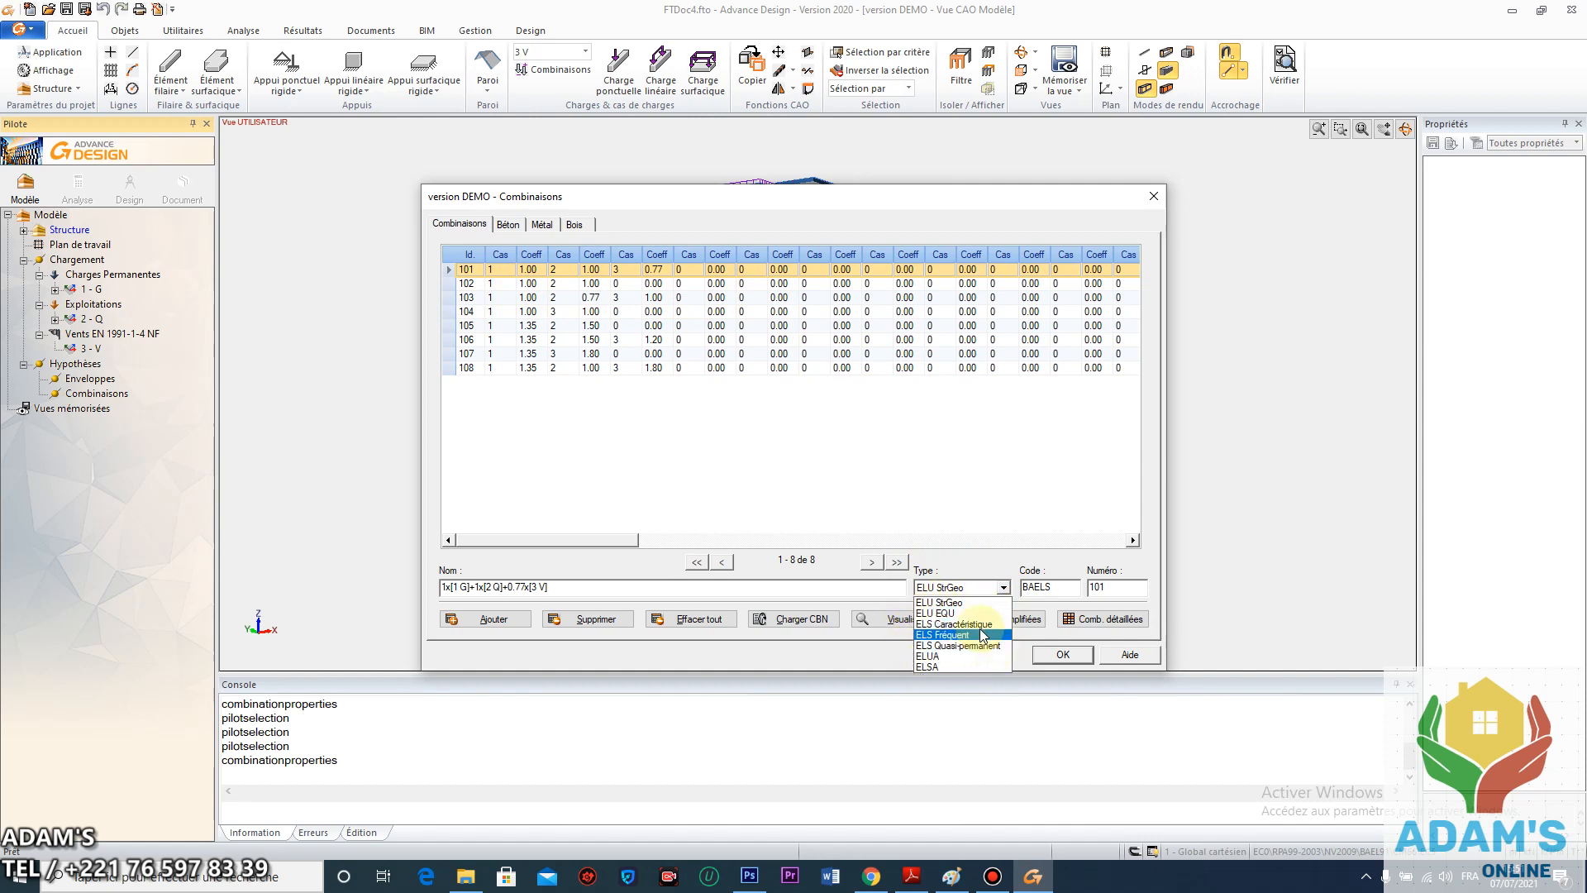
pyautogui.click(957, 486)
pyautogui.click(450, 371)
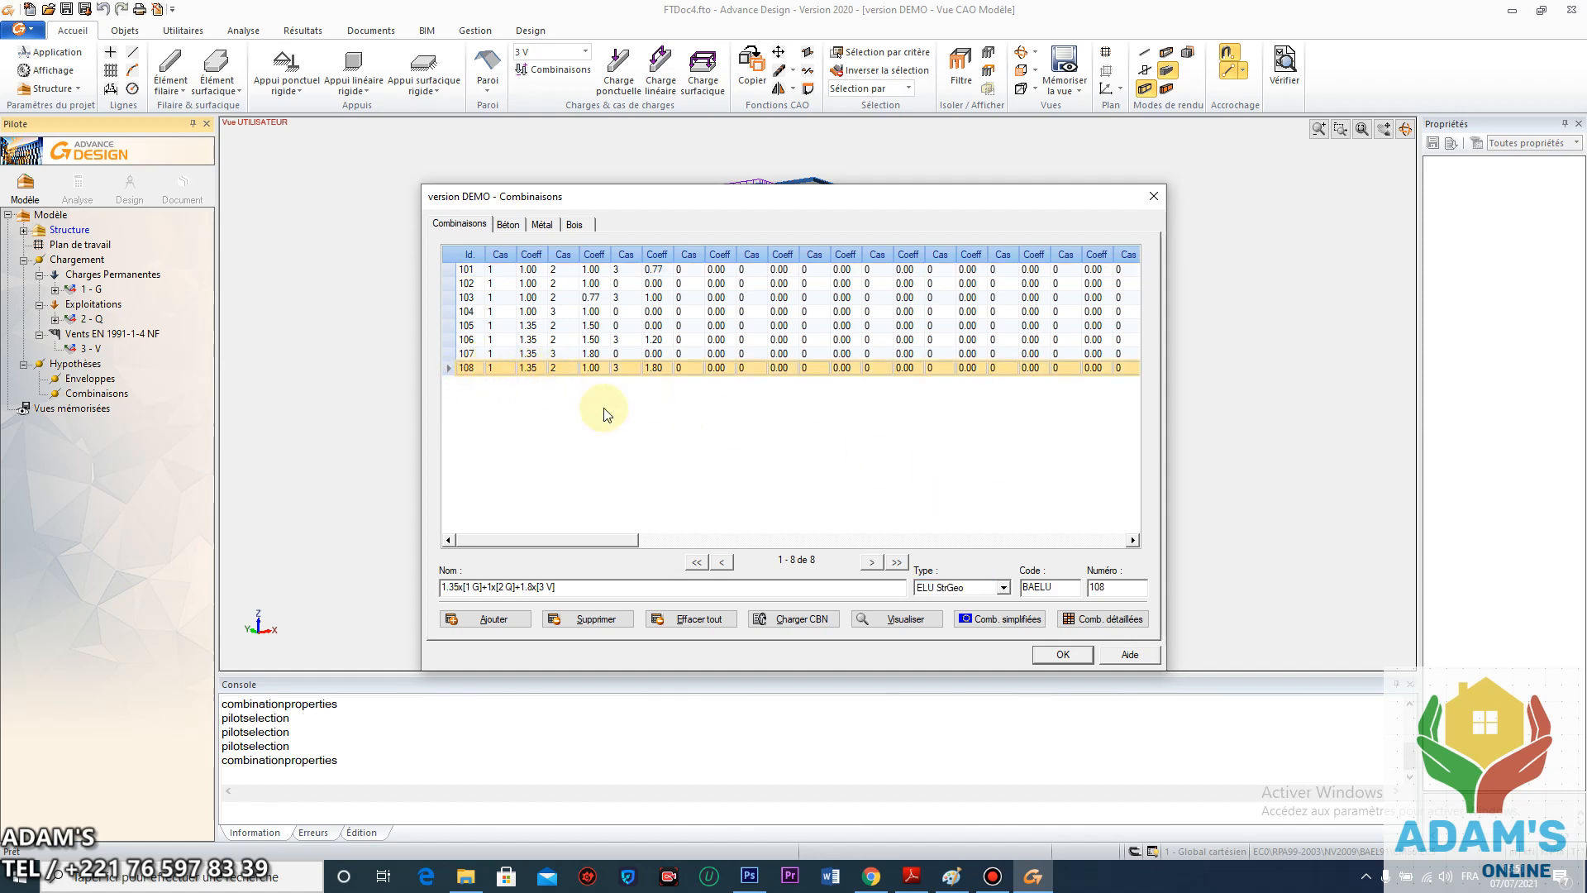
pyautogui.click(451, 270)
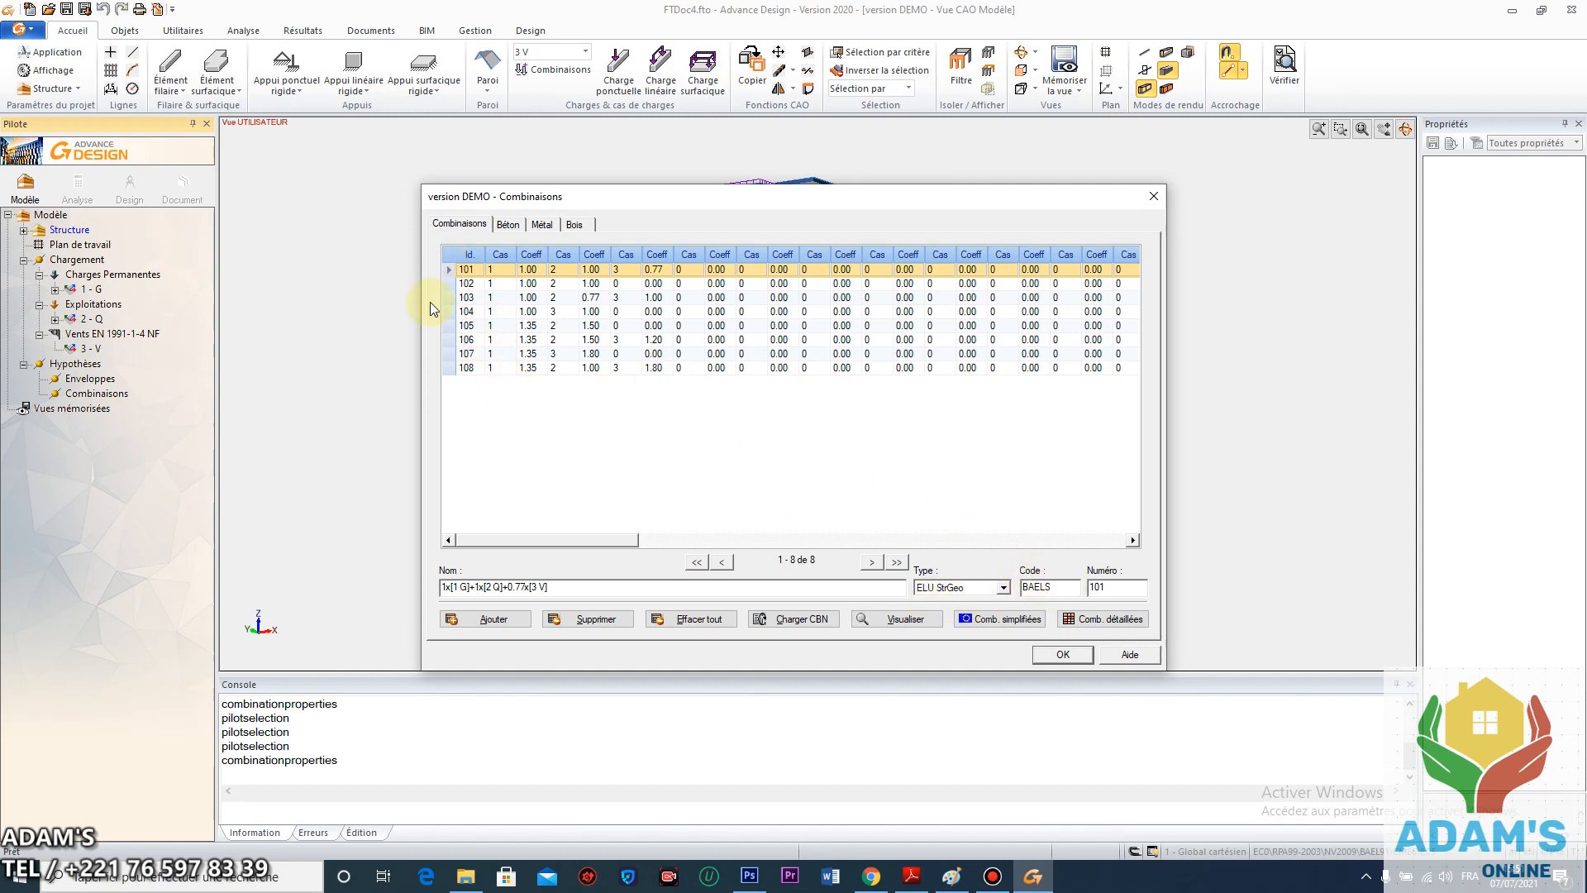
pyautogui.click(447, 283)
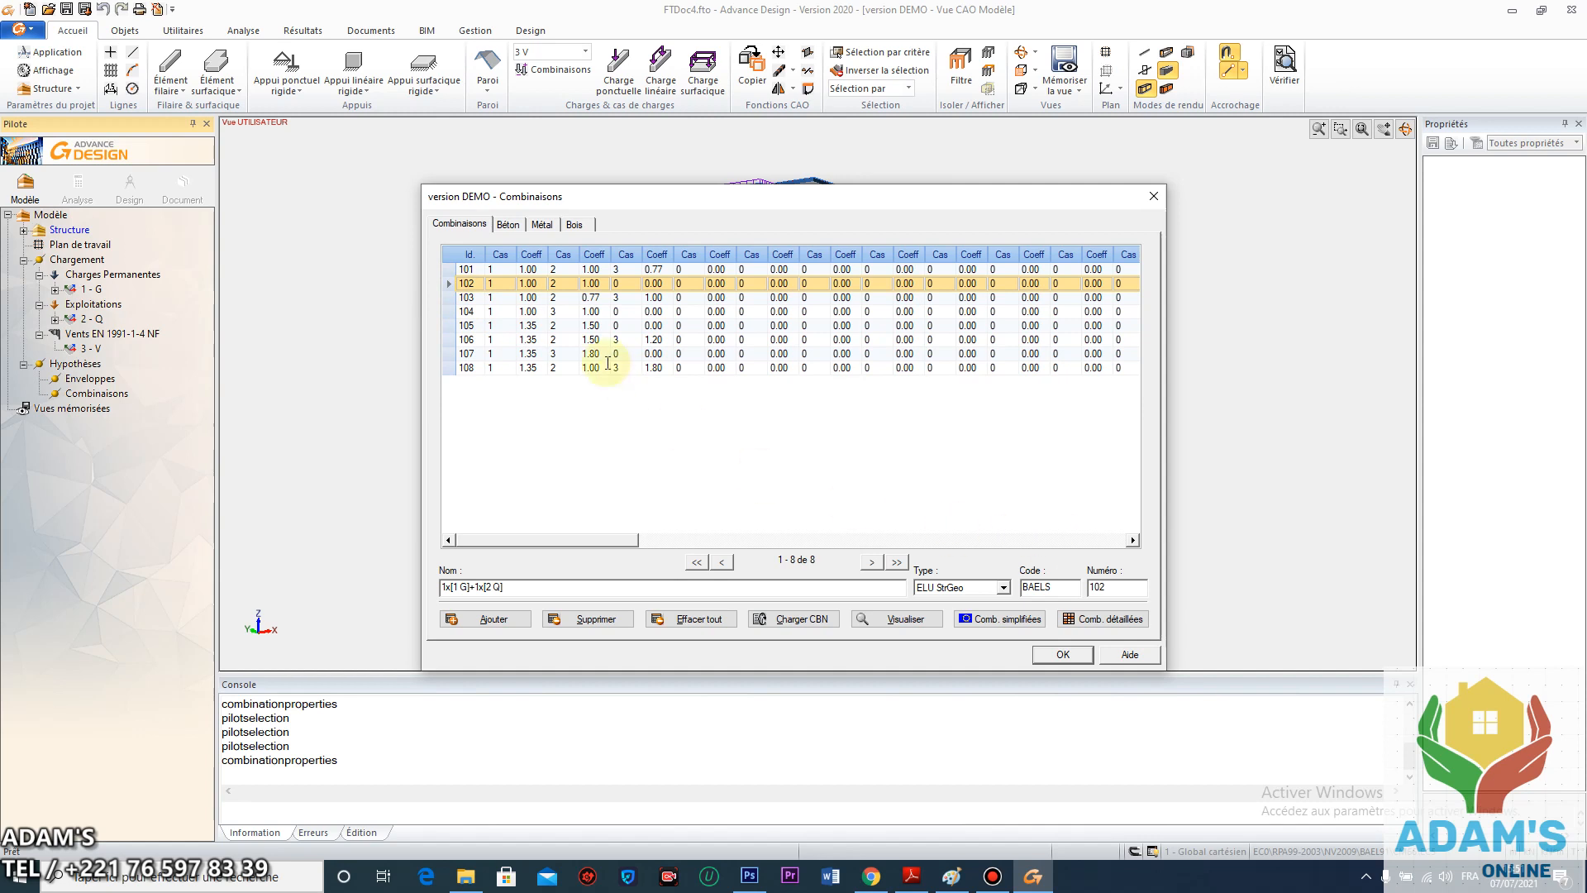
pyautogui.click(447, 297)
pyautogui.click(447, 312)
pyautogui.click(447, 326)
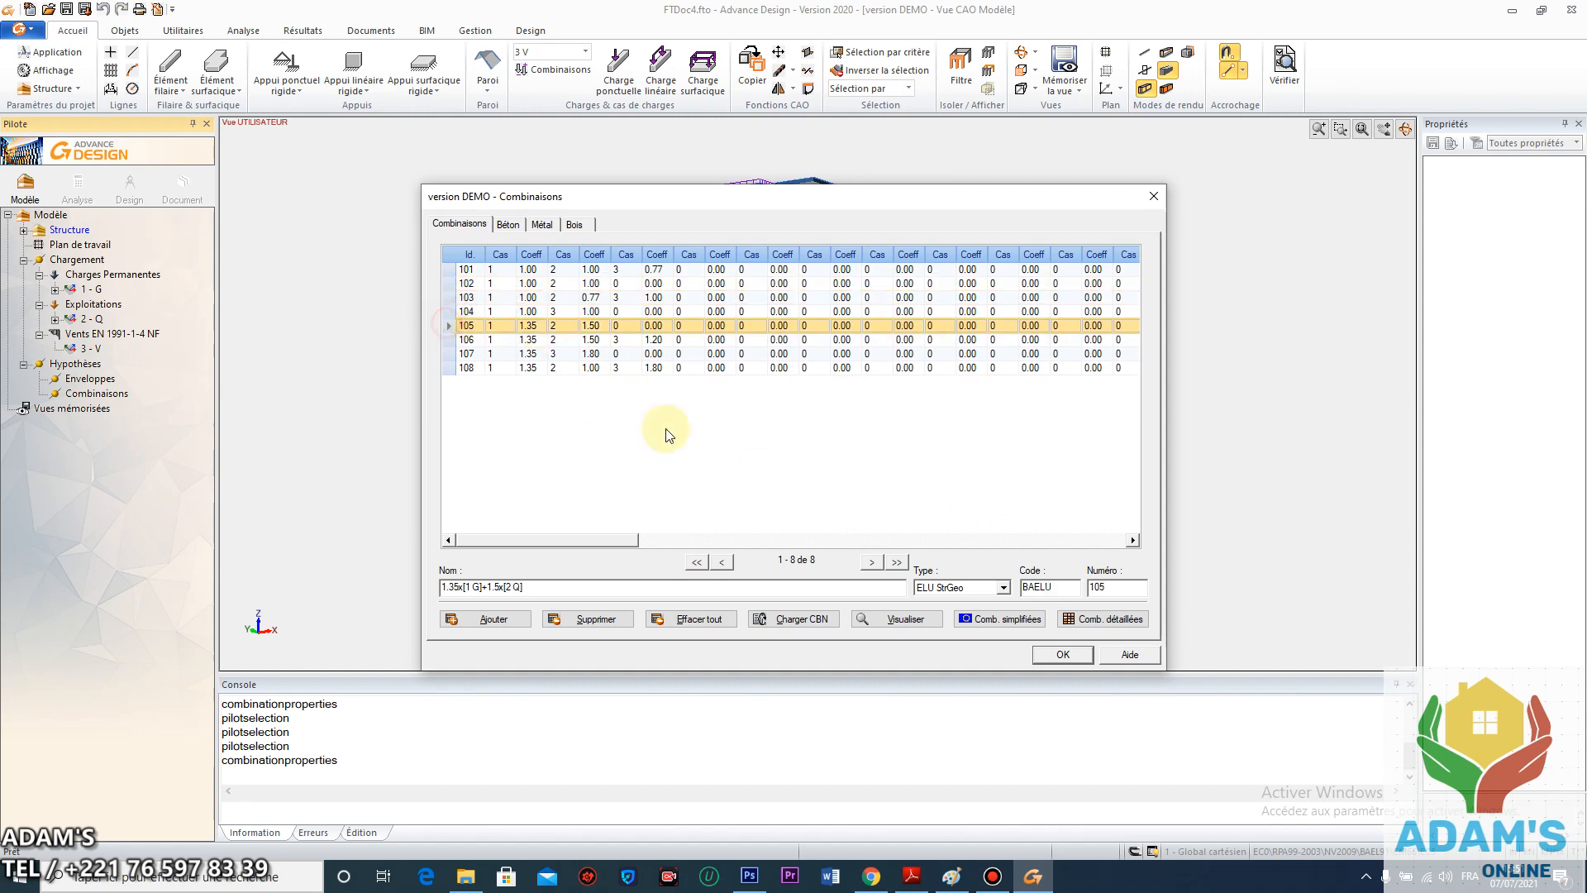
# Set the type of combinations 104 and 103 to ELS Caractéristique
pyautogui.click(447, 312)
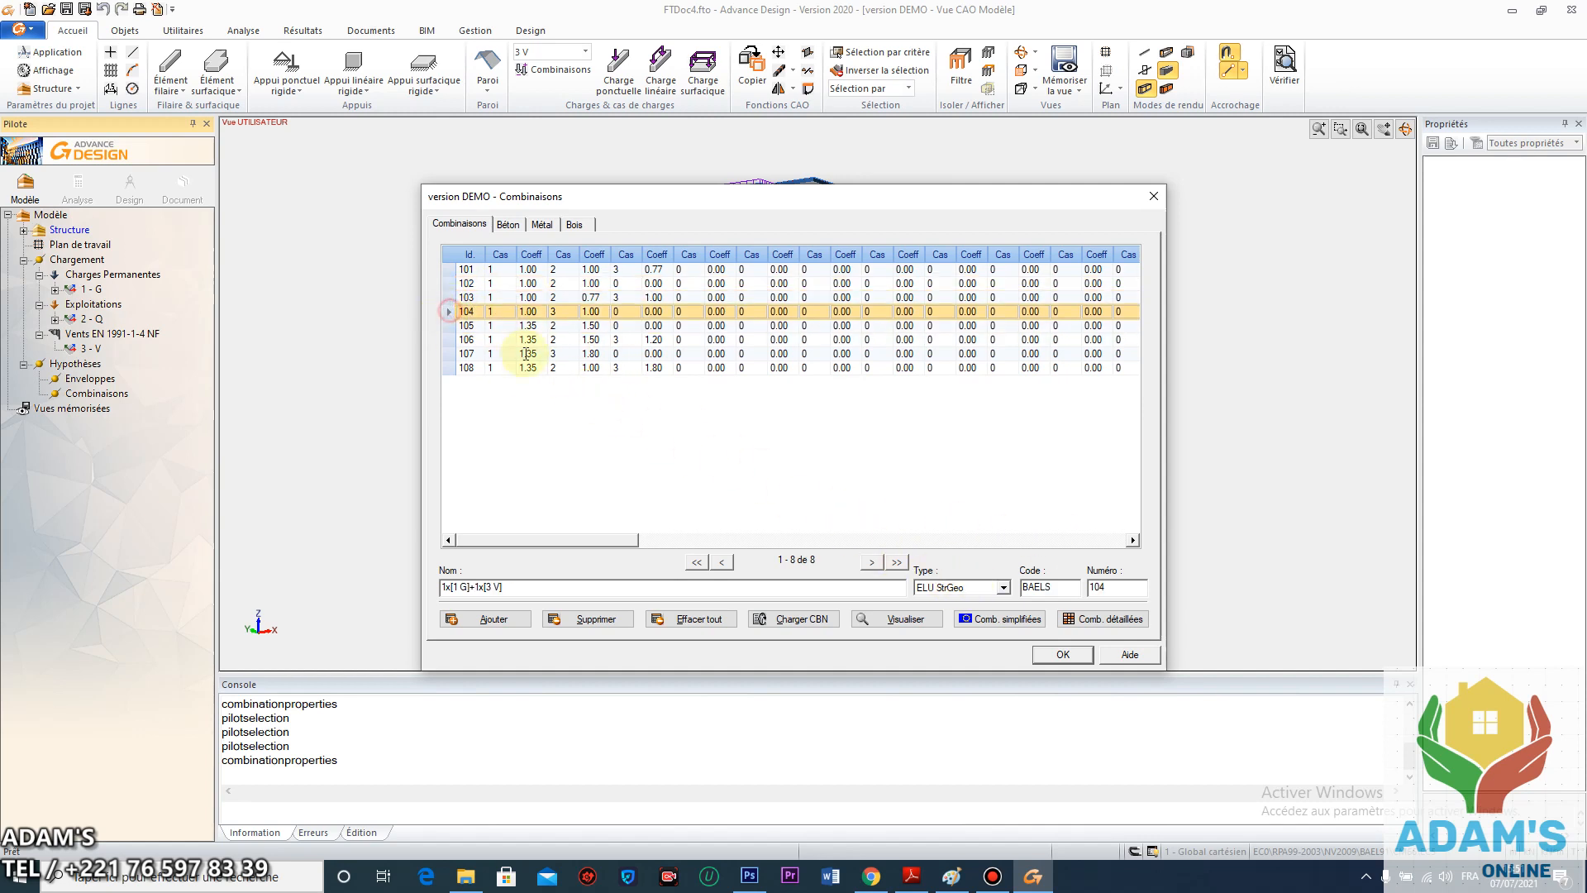
pyautogui.click(1003, 587)
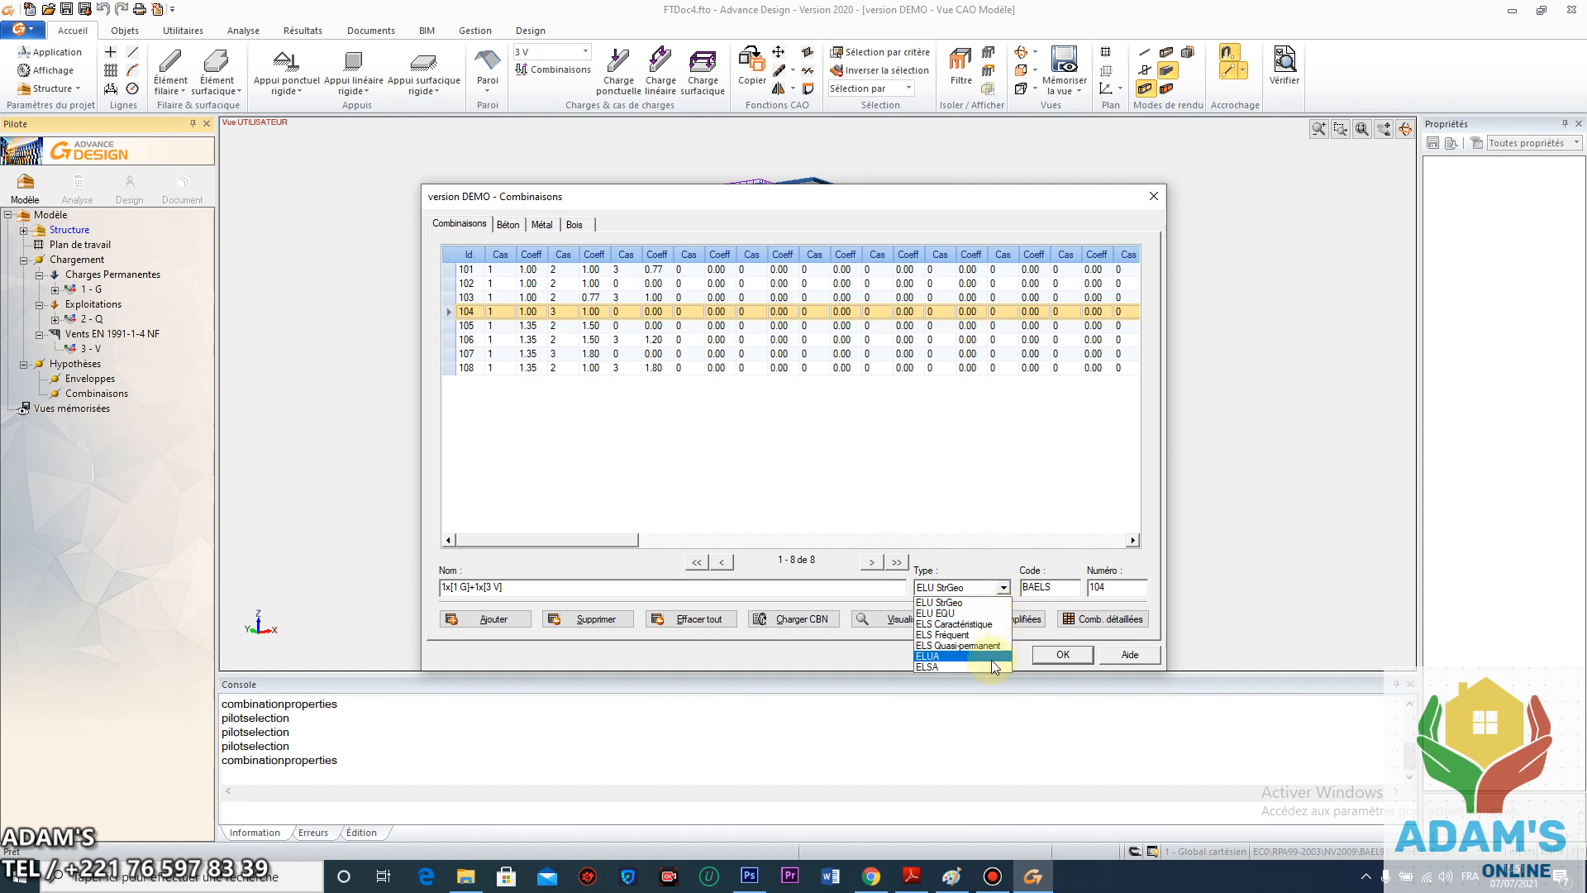
pyautogui.click(968, 624)
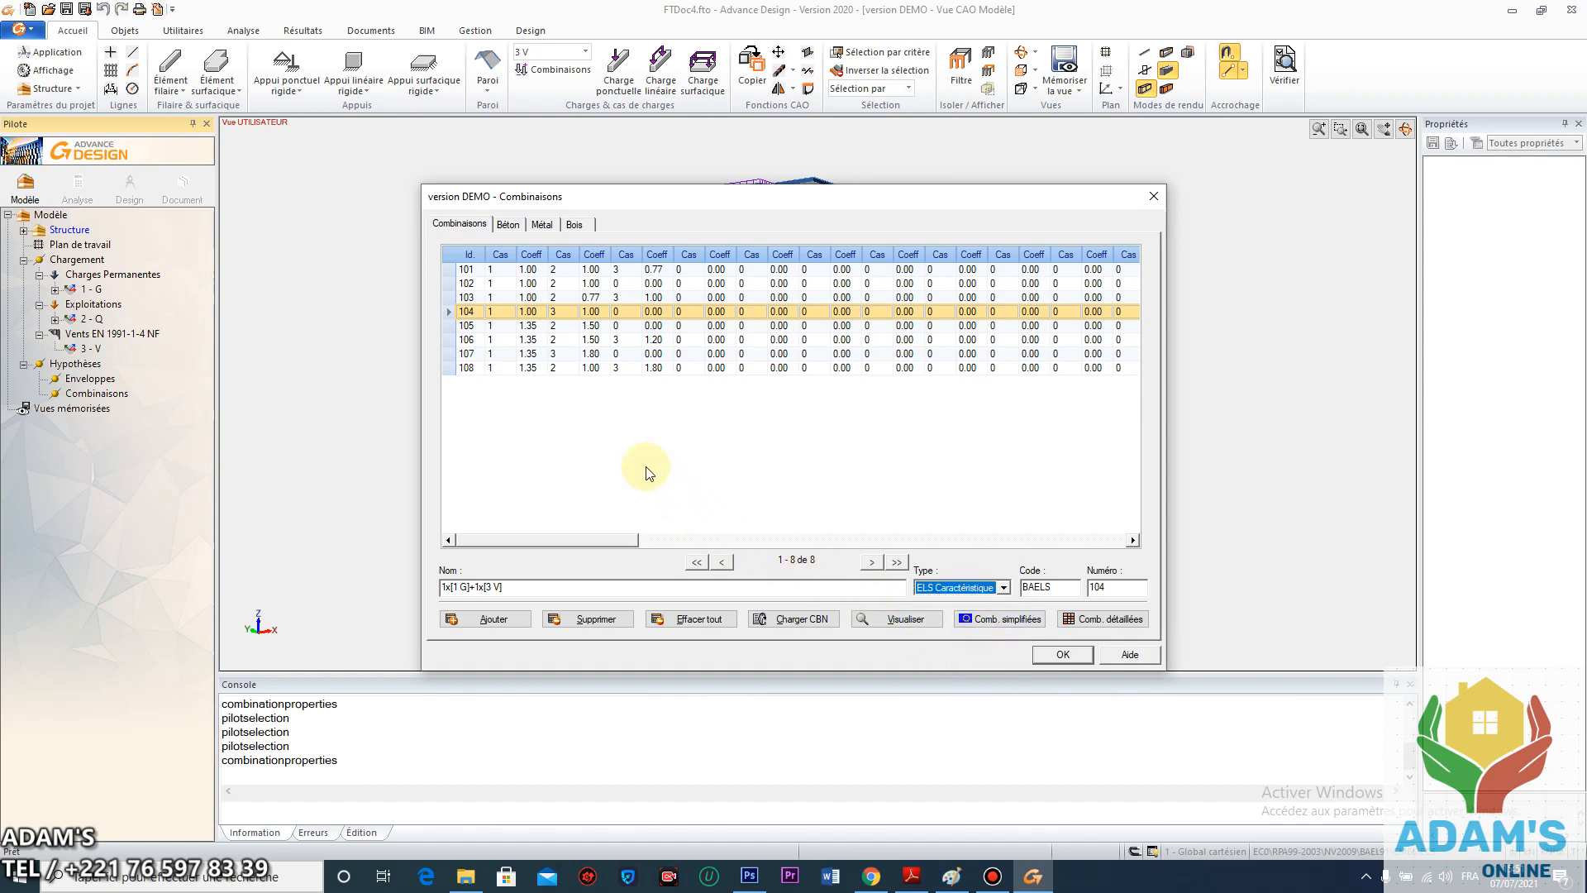
pyautogui.click(449, 297)
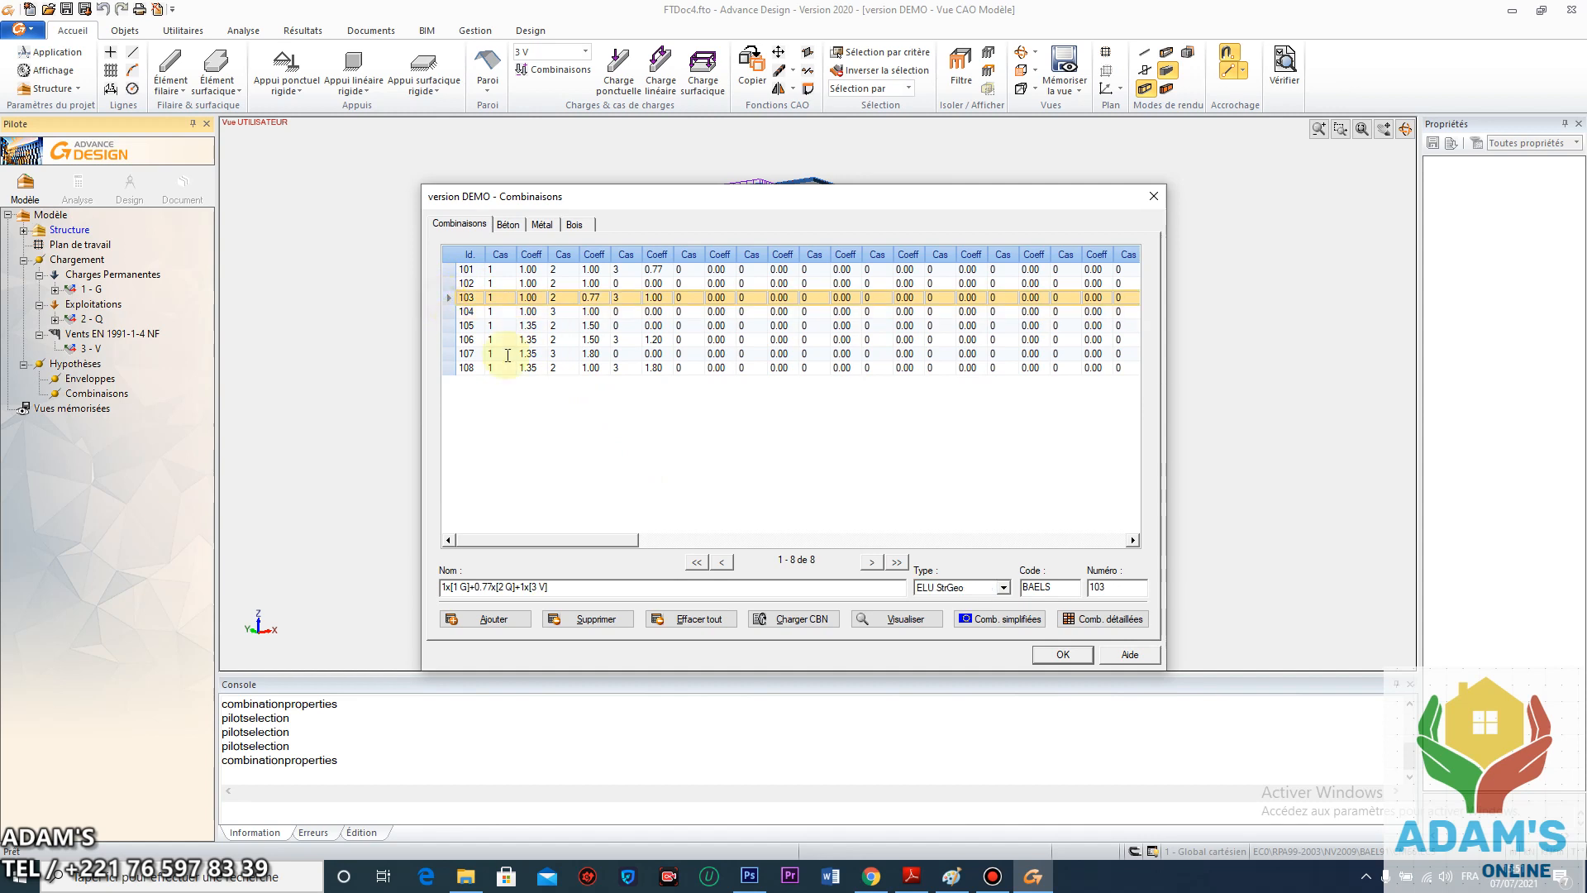
pyautogui.click(1004, 587)
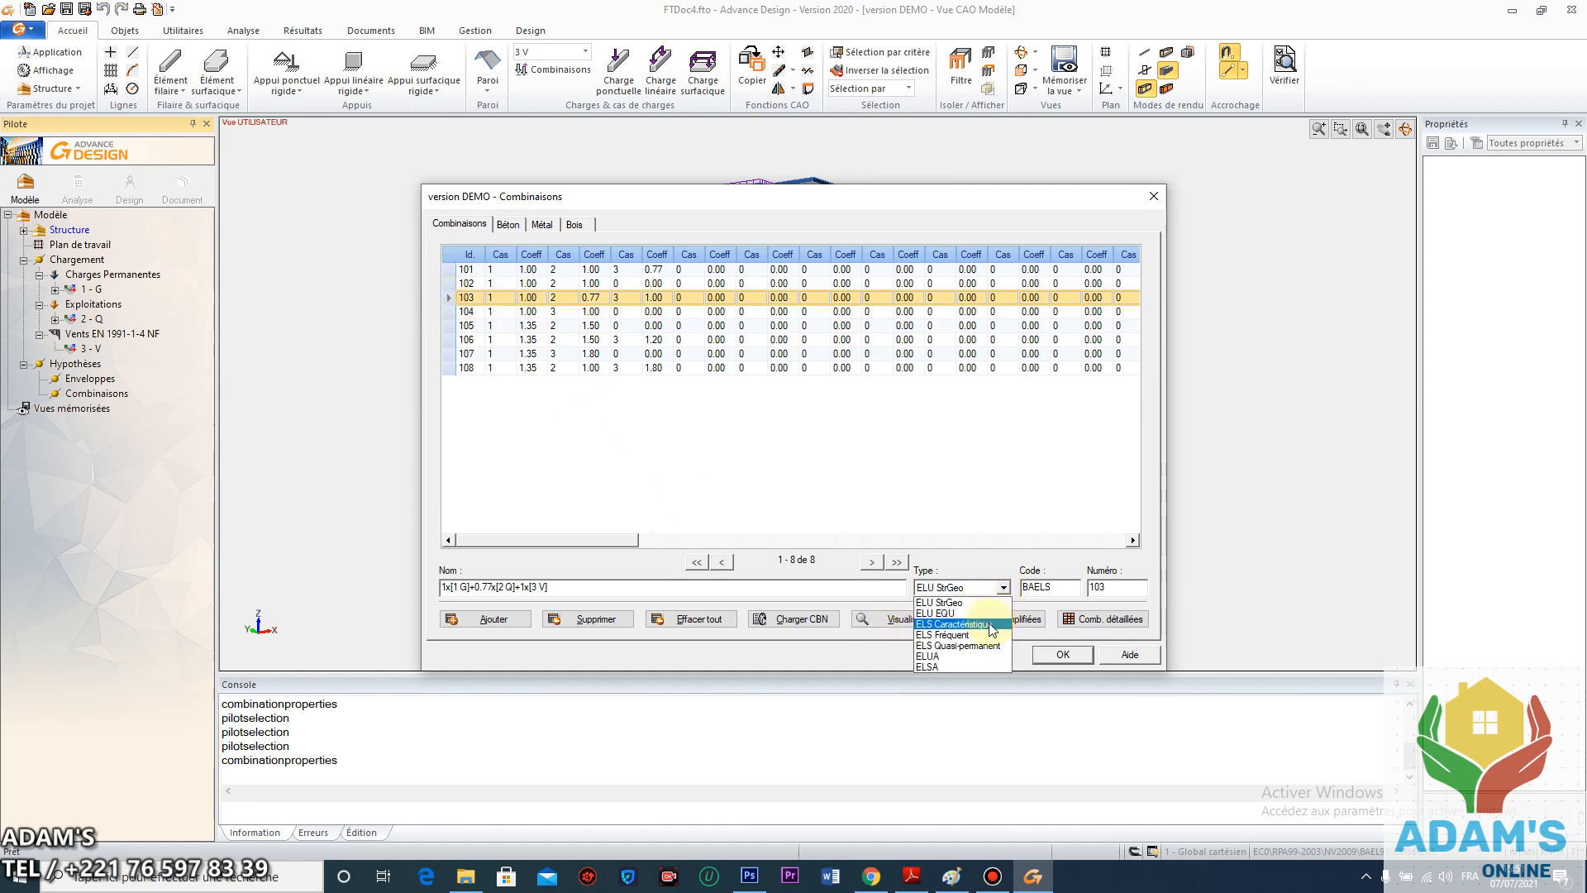
pyautogui.click(968, 624)
# Set the type of combinations 102 and 101 to ELS Caractéristique and accept the combination list
pyautogui.click(448, 284)
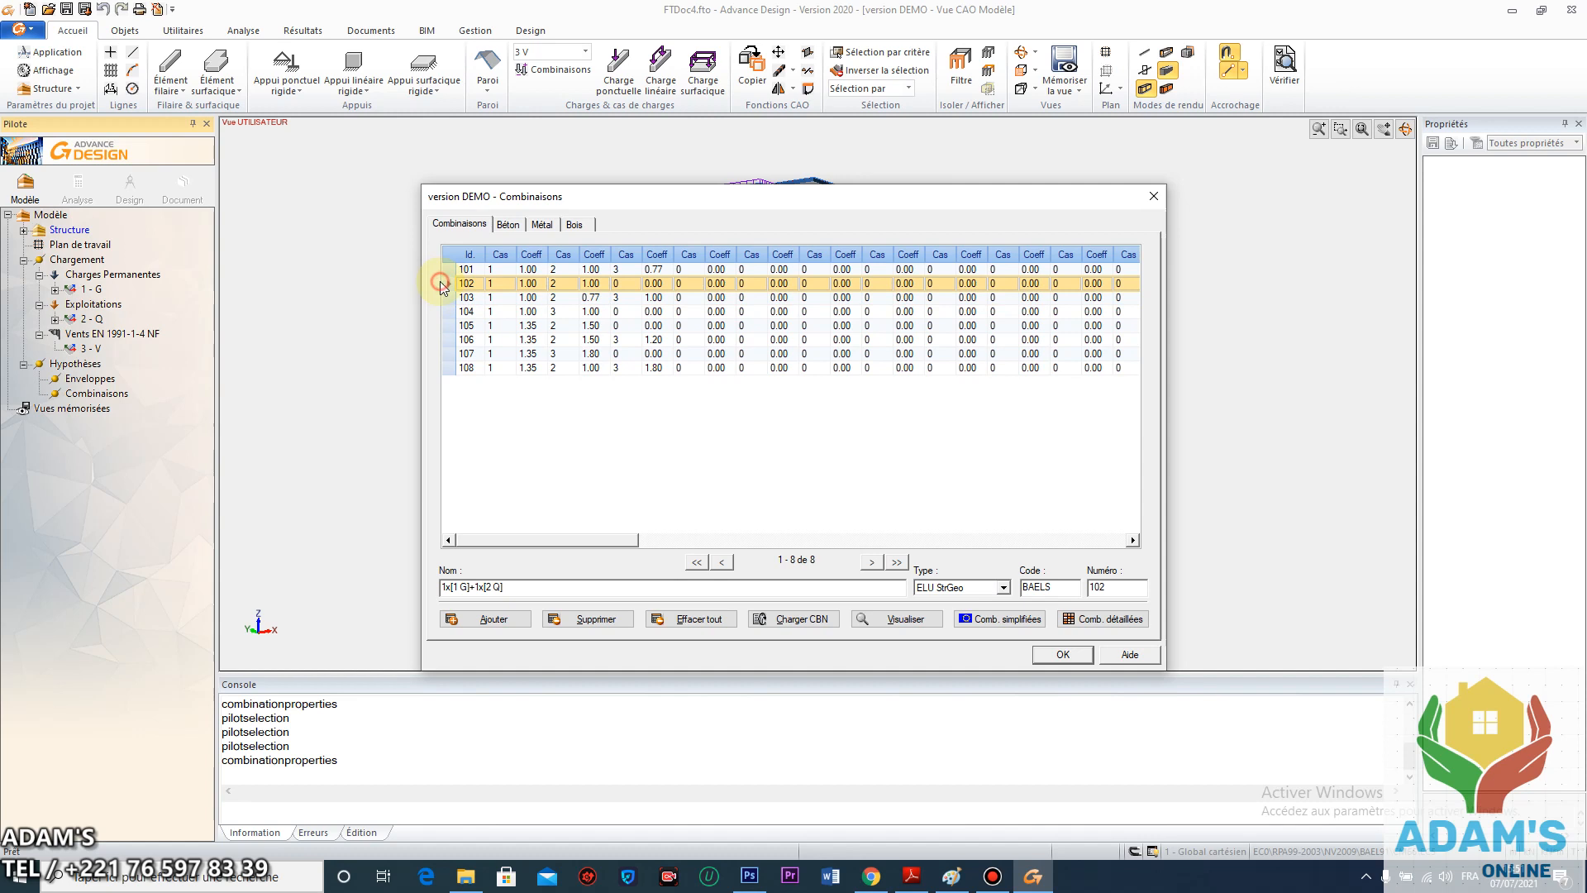
pyautogui.click(1003, 587)
pyautogui.click(958, 626)
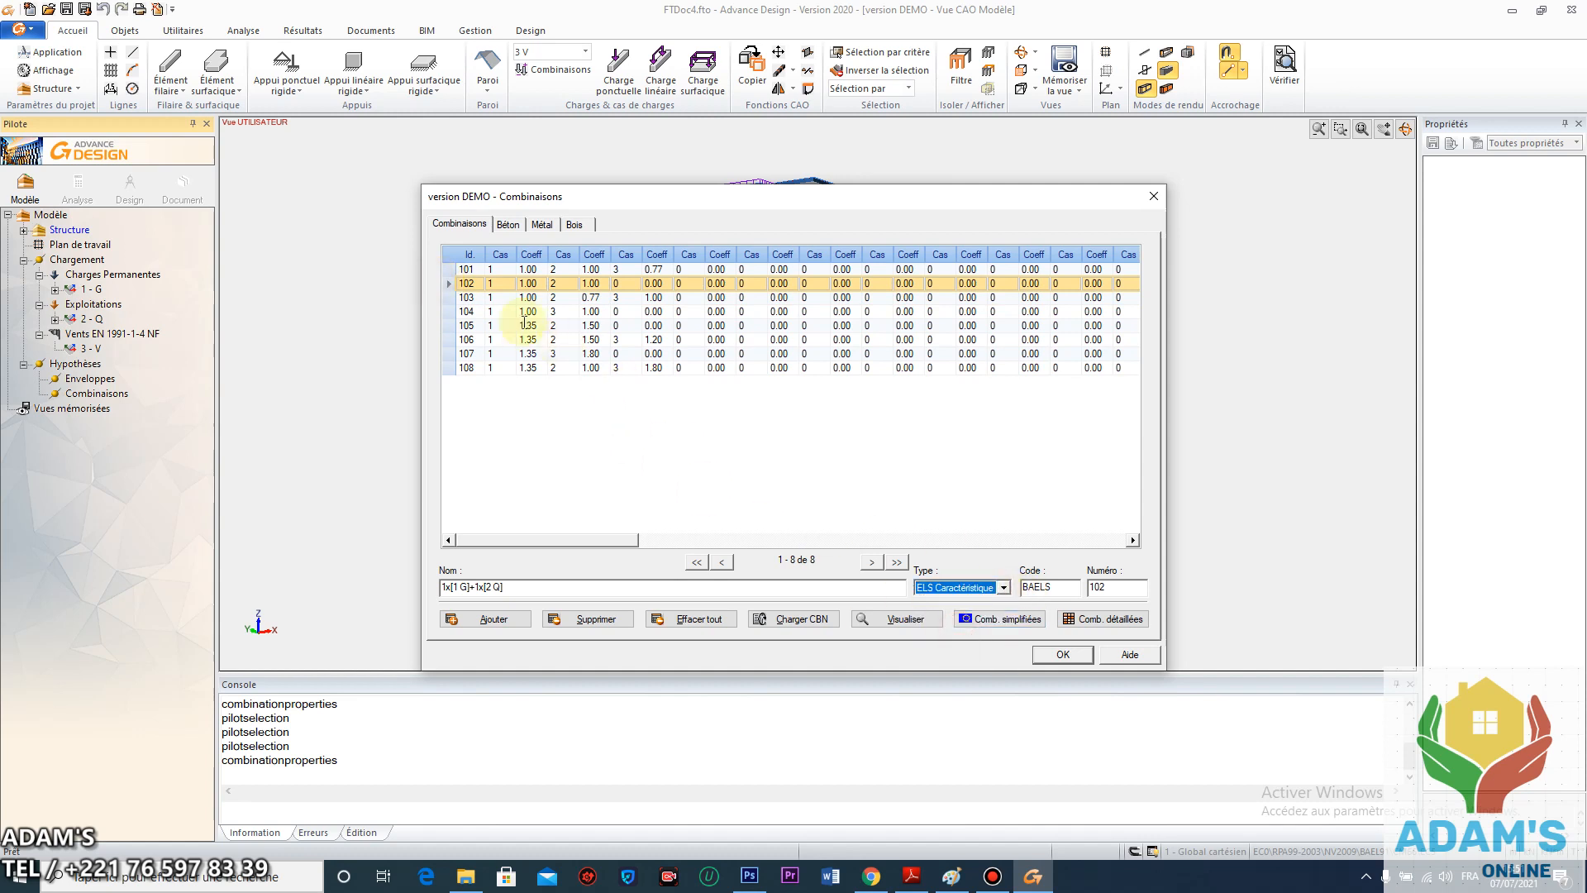
pyautogui.click(451, 270)
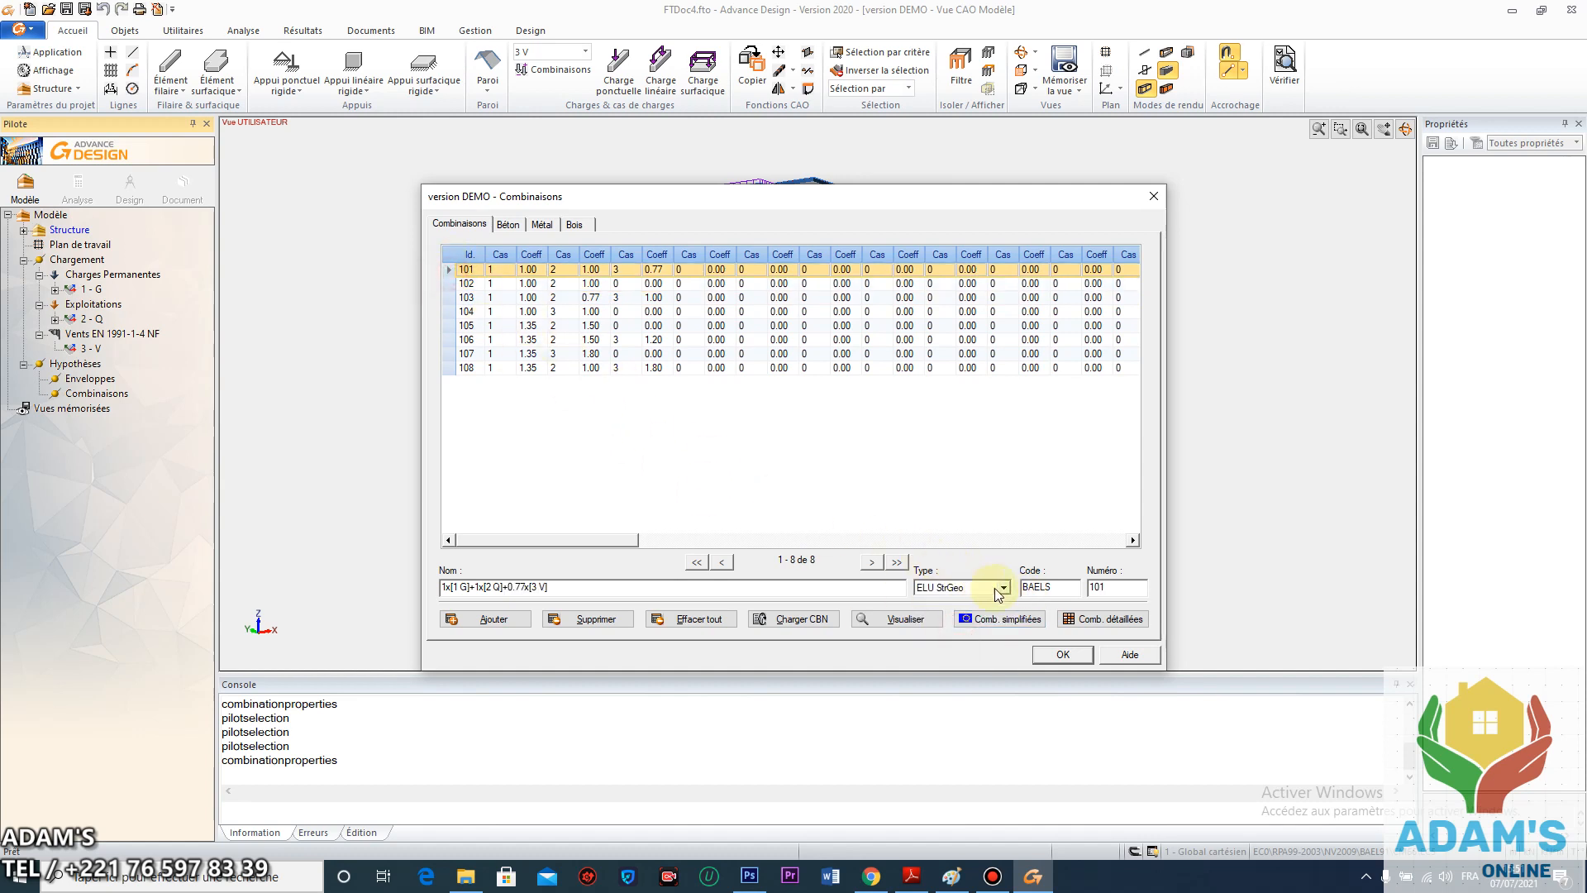
pyautogui.click(1002, 588)
pyautogui.click(959, 627)
pyautogui.click(1062, 655)
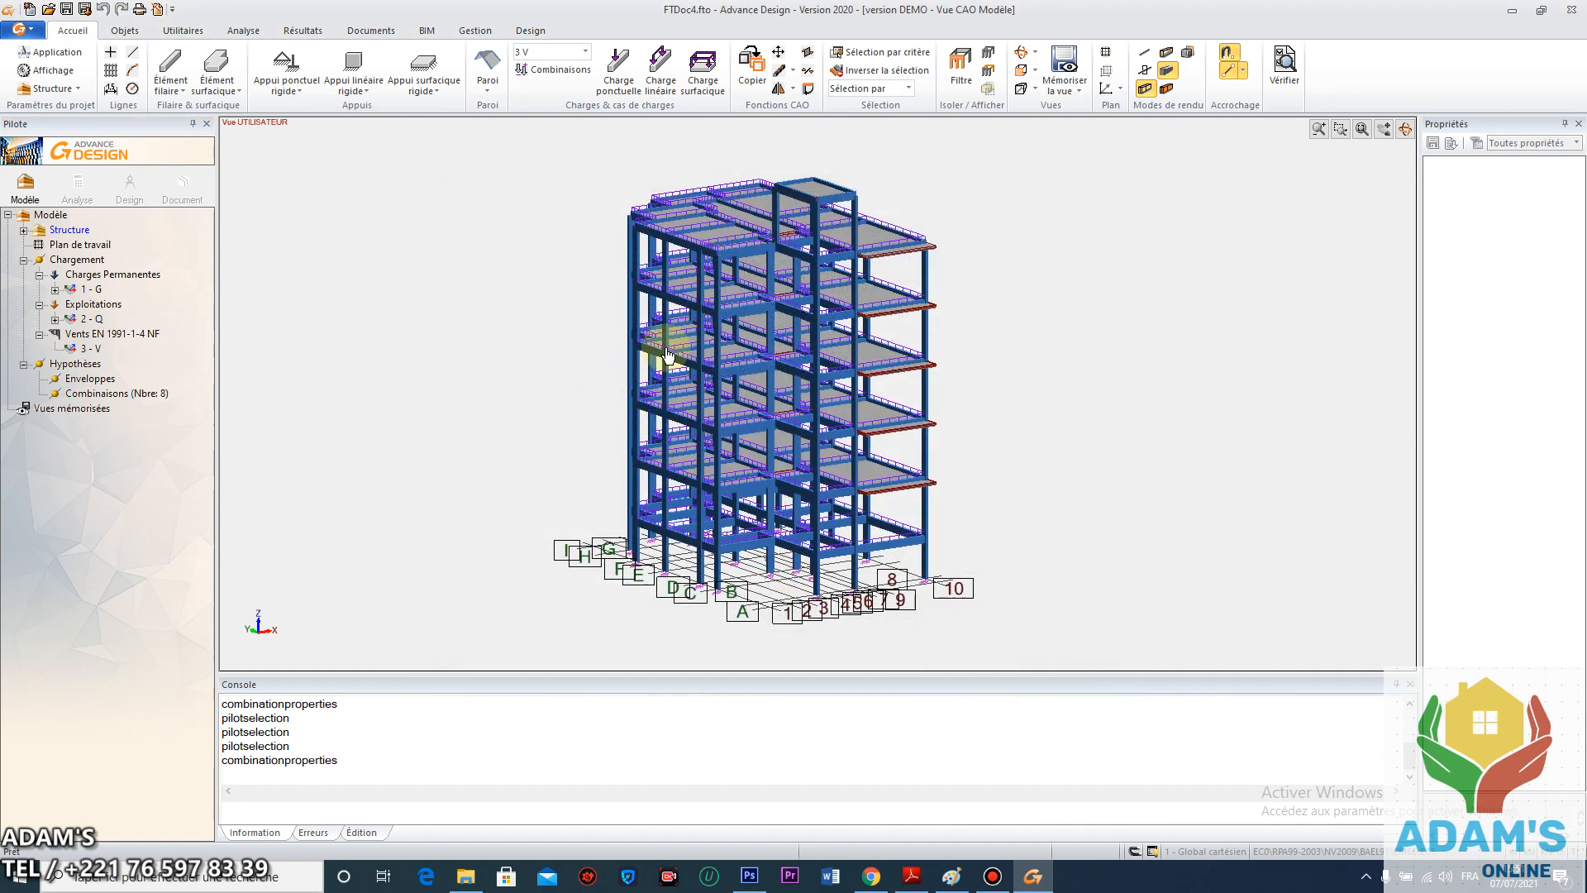
# Create the analysis model of the building and dismiss the verification message
pyautogui.moveTo(747, 369); pyautogui.dragTo(714, 425, button='middle')
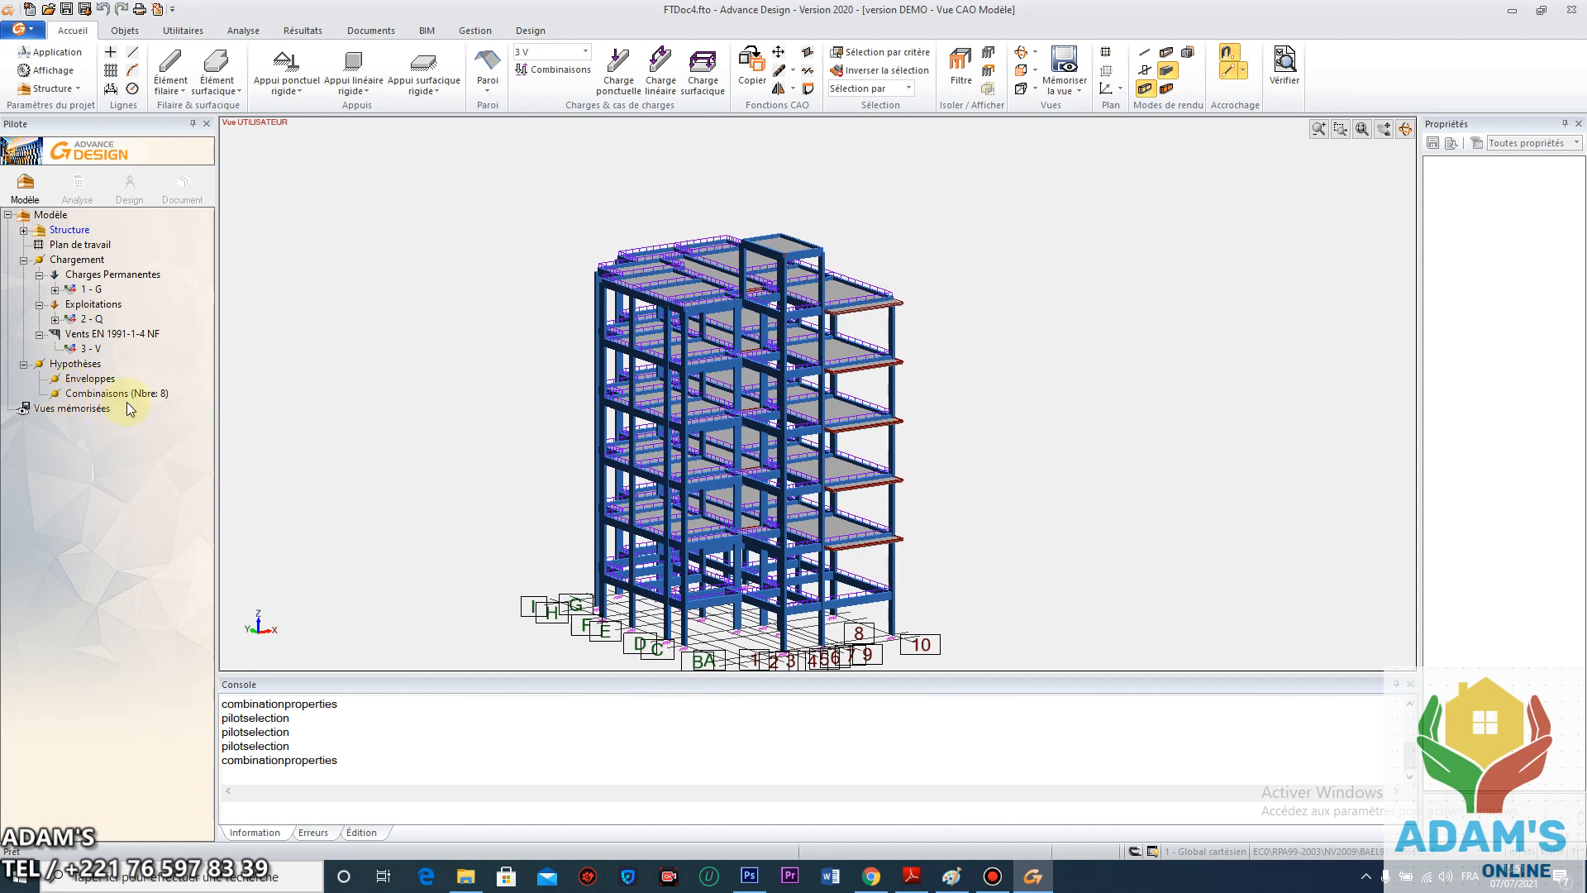
pyautogui.scroll(-1, 690, 472)
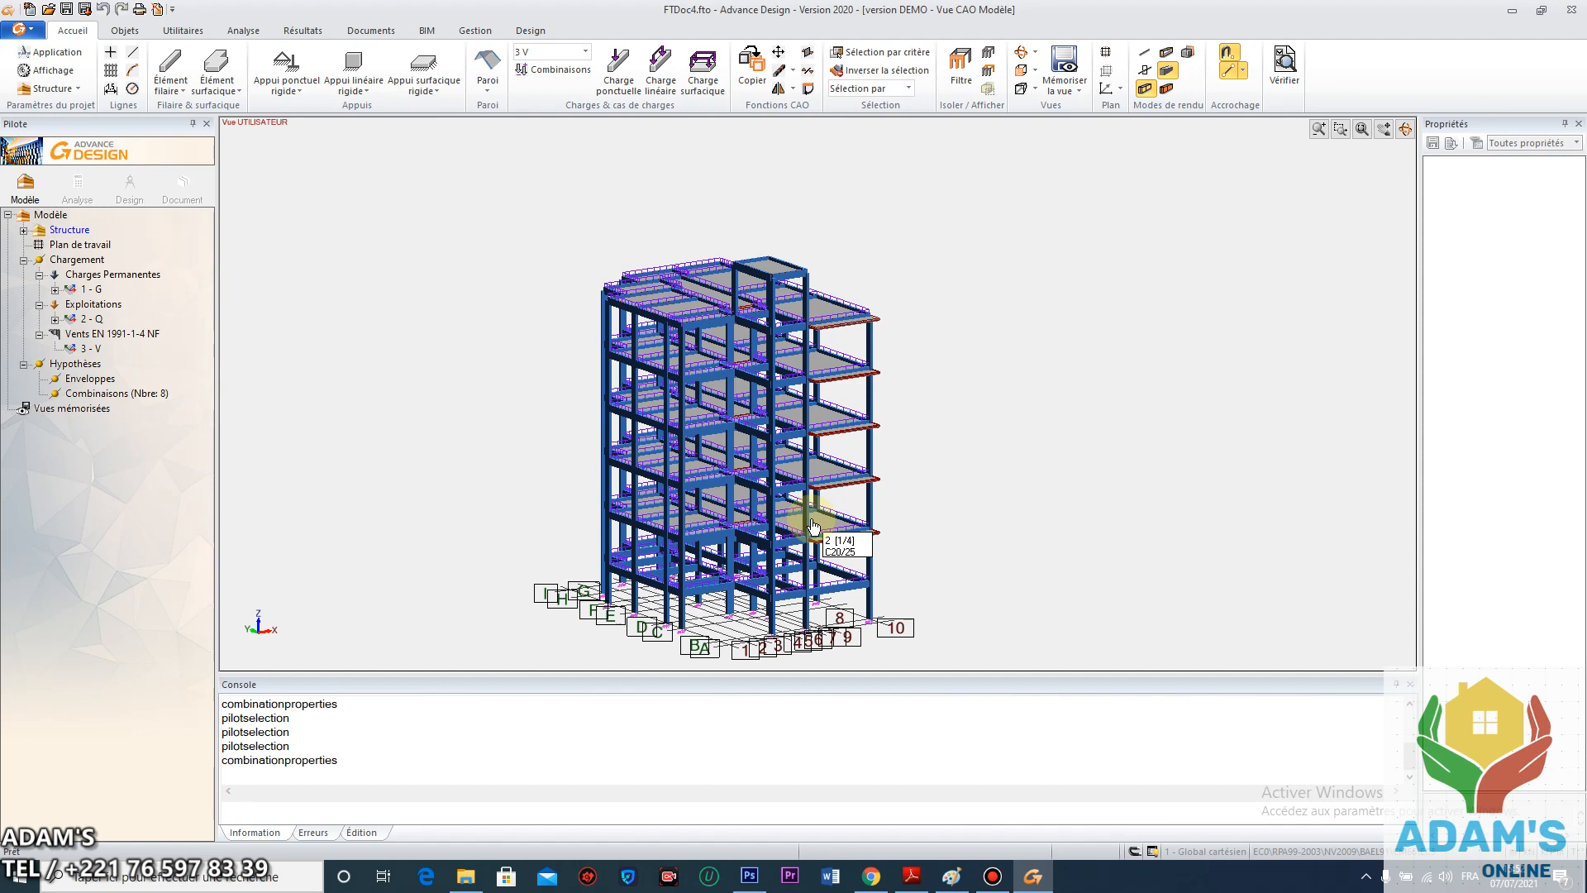
pyautogui.click(32, 33)
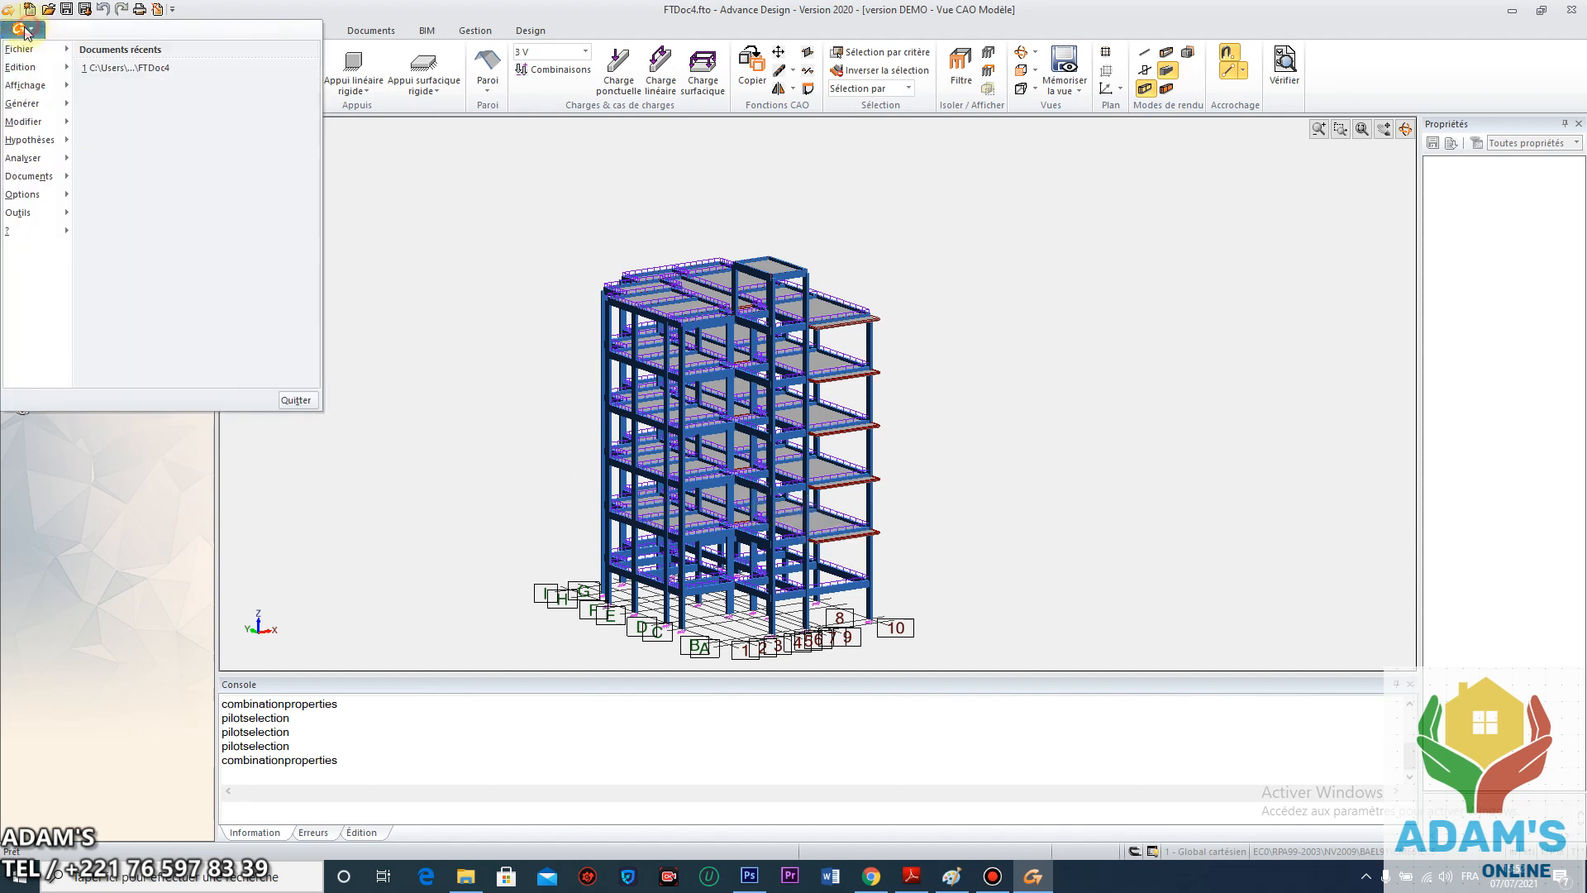
pyautogui.moveTo(59, 159)
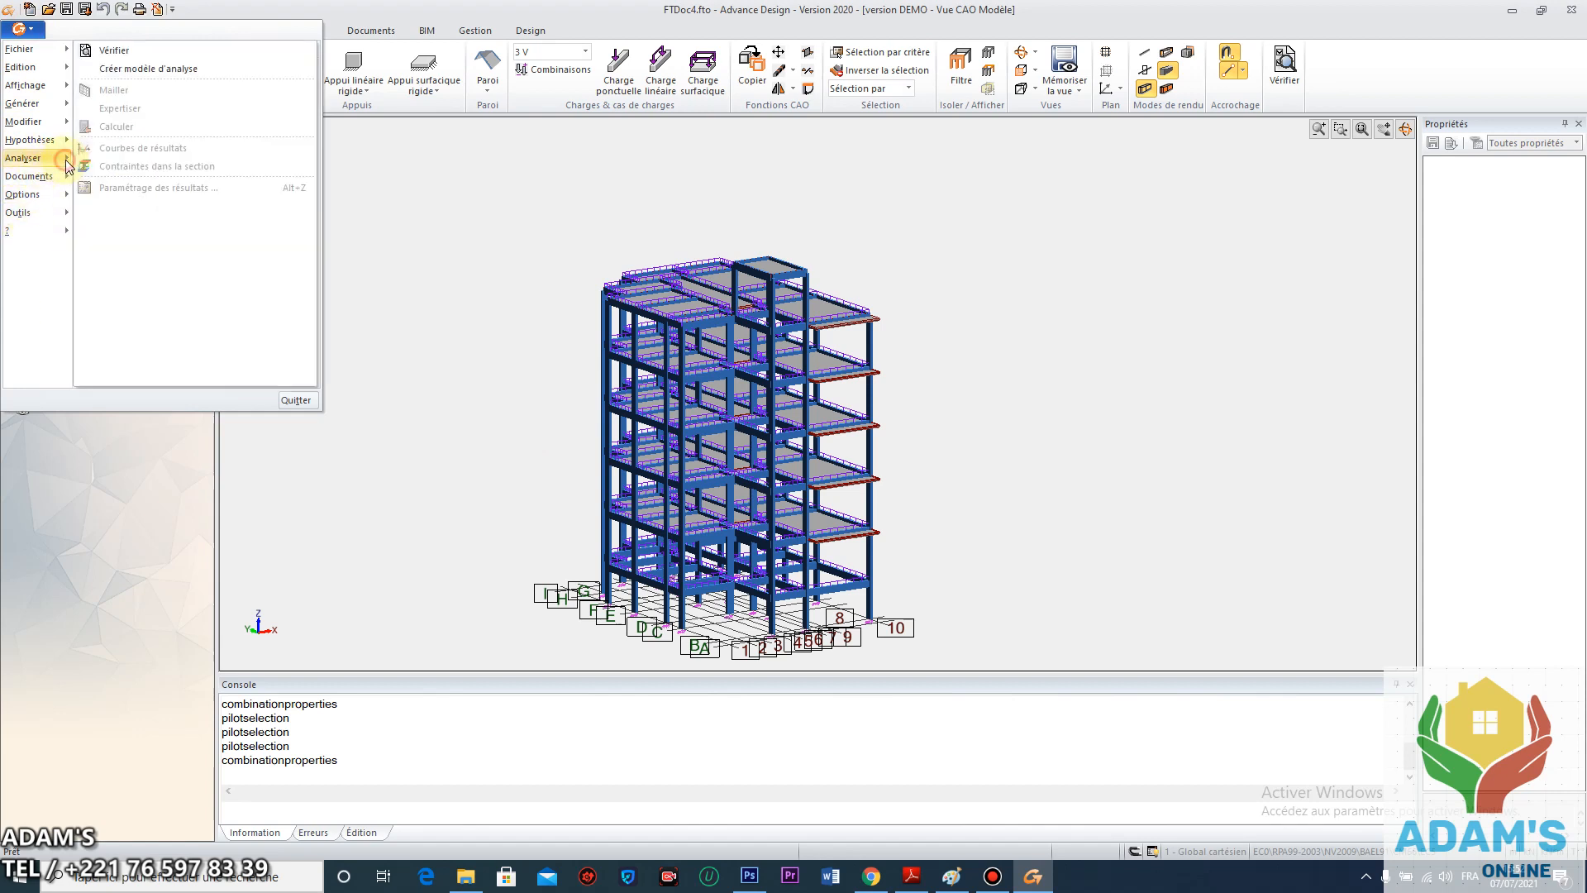
pyautogui.click(156, 67)
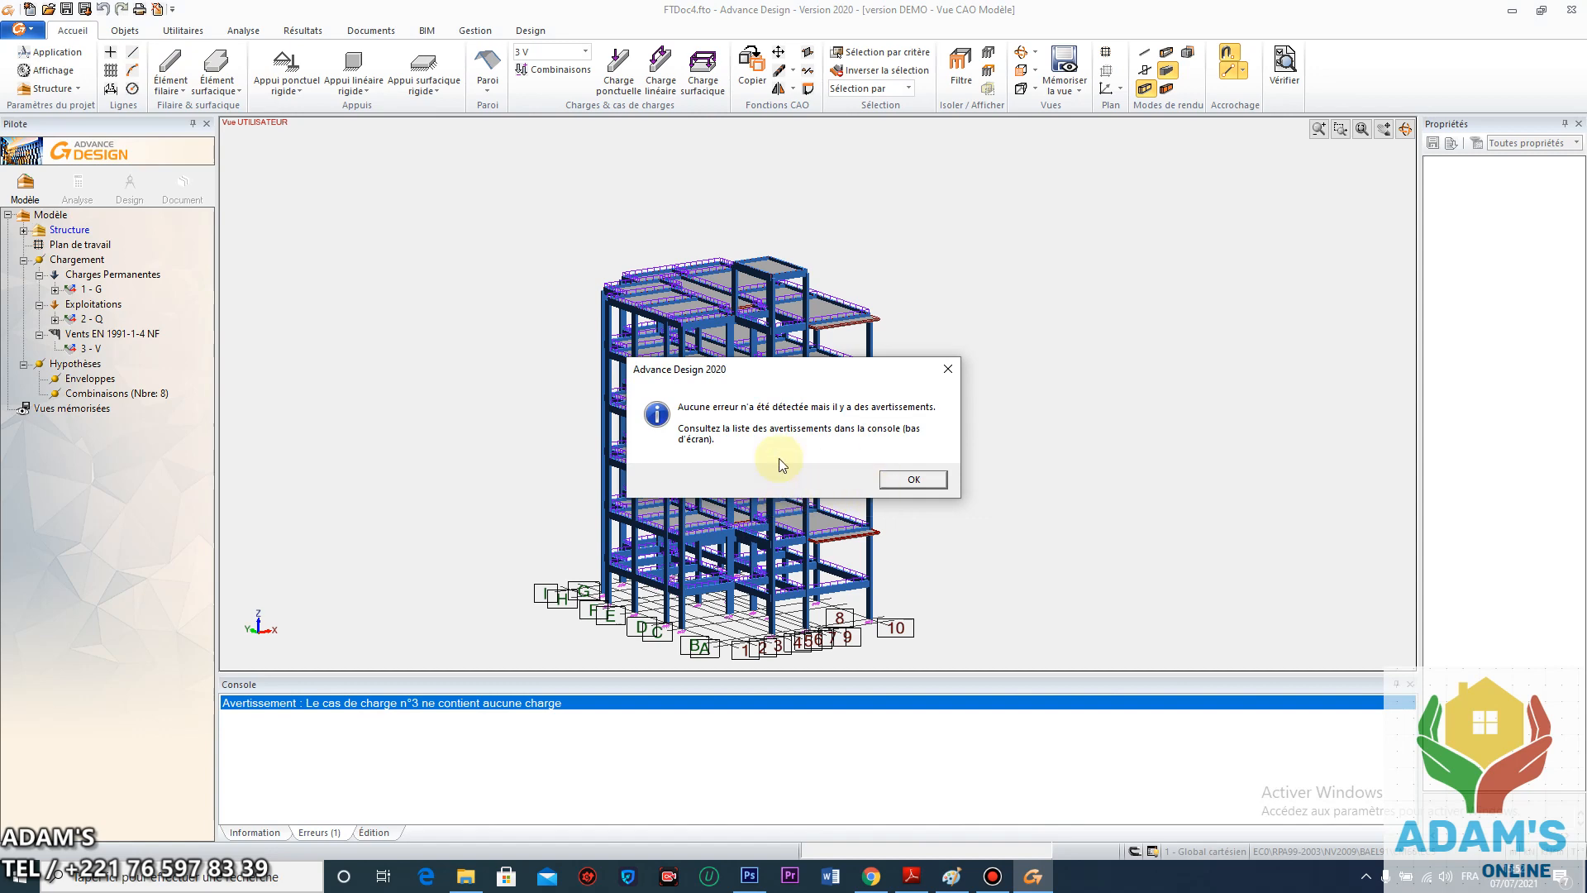
pyautogui.click(916, 481)
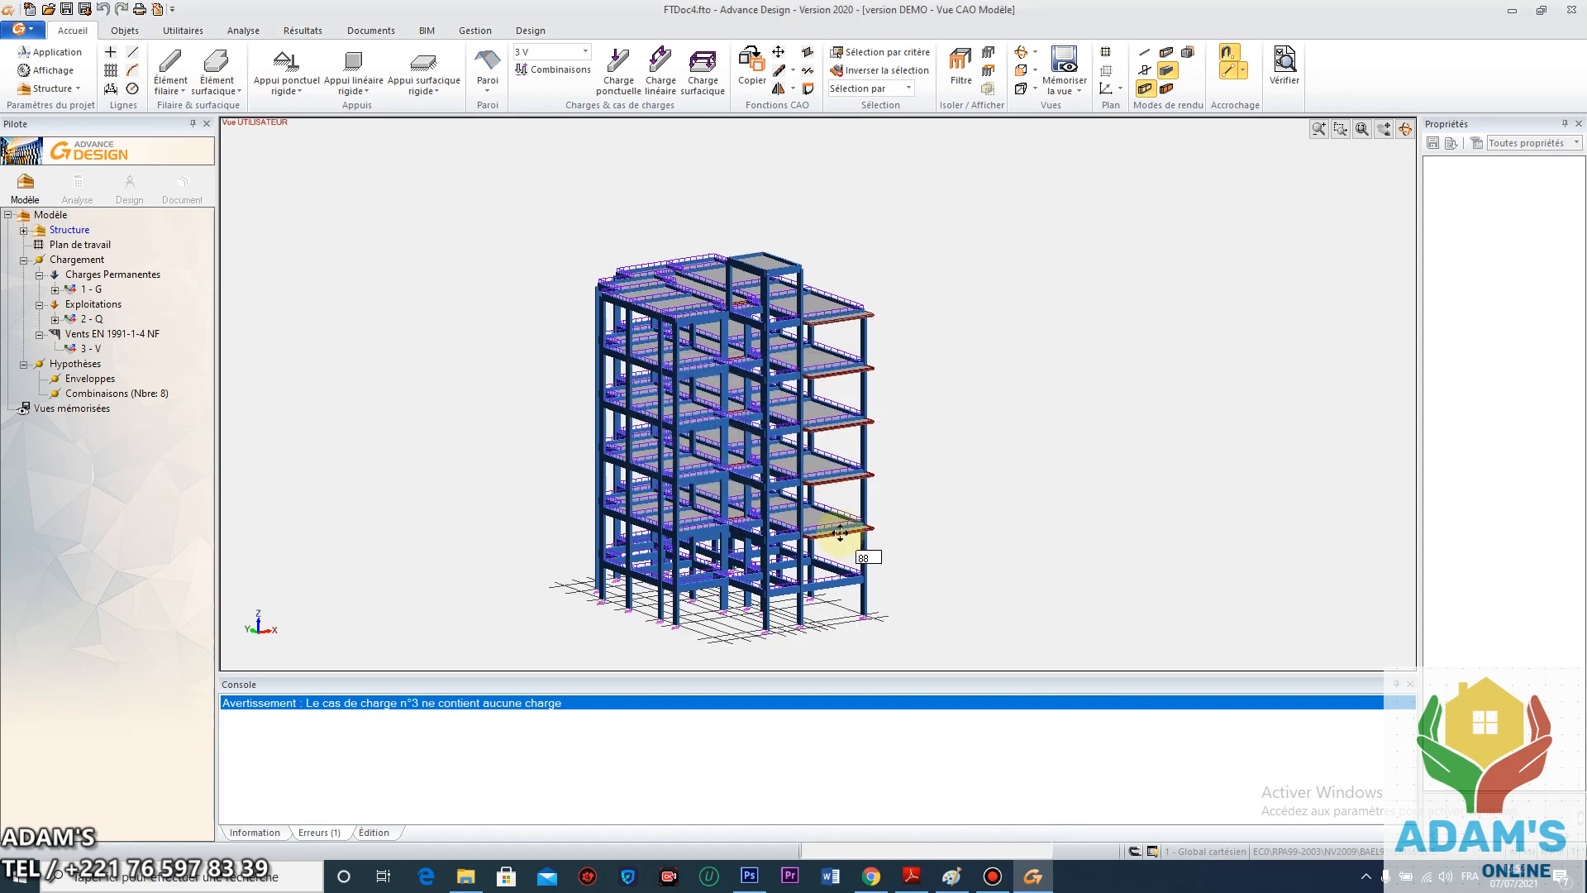
# Open the mesh options and choose Delaunay as the mesh type
pyautogui.moveTo(840, 532); pyautogui.dragTo(836, 481, button='middle')
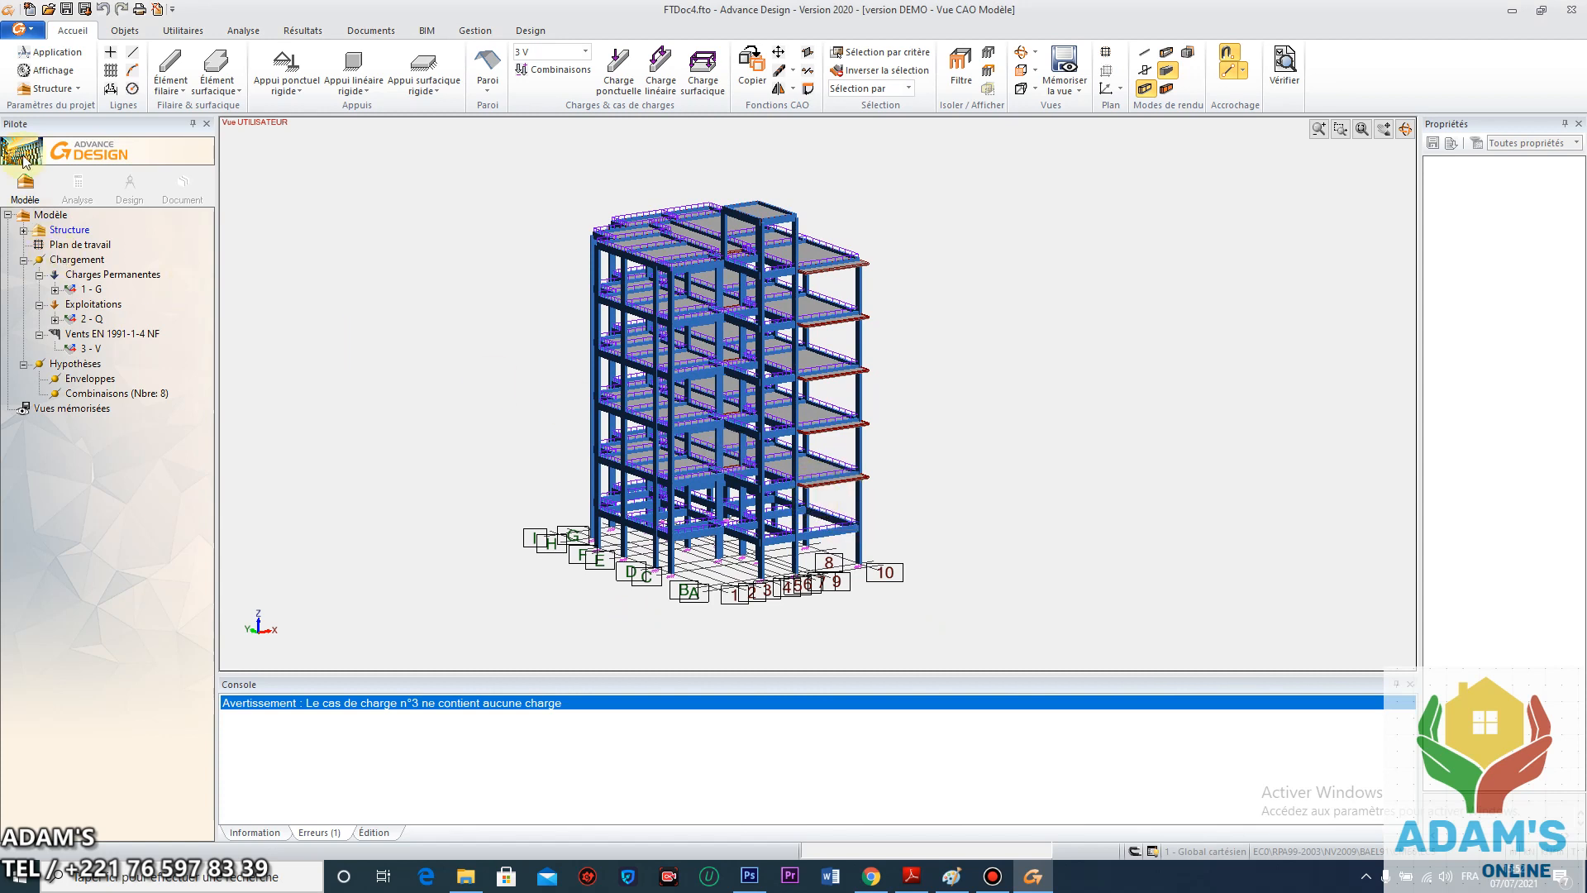
pyautogui.click(16, 29)
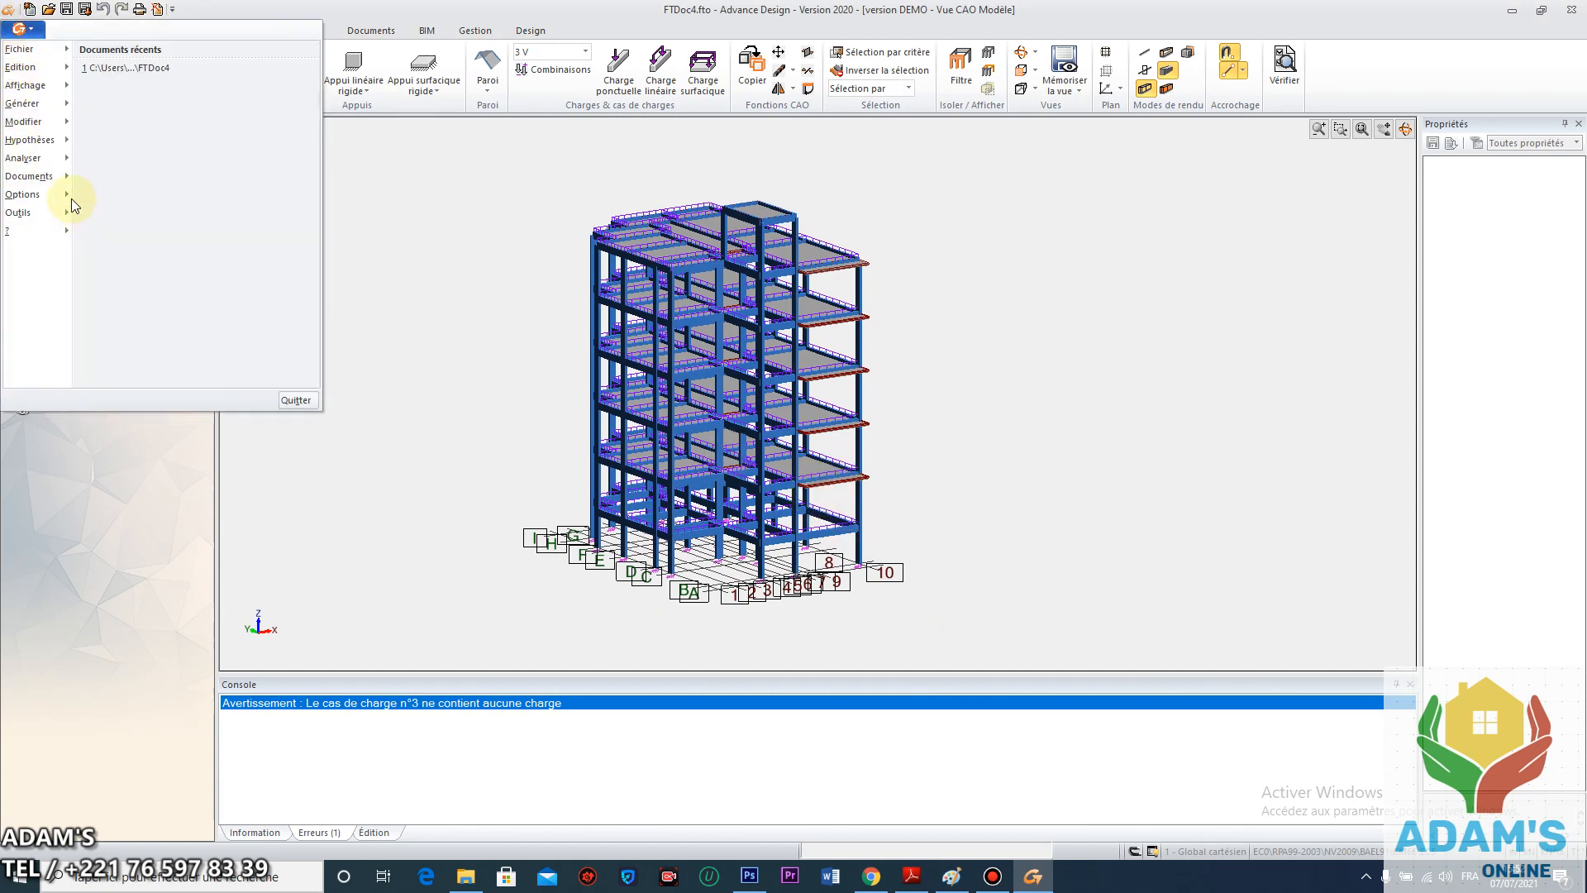
pyautogui.moveTo(62, 192)
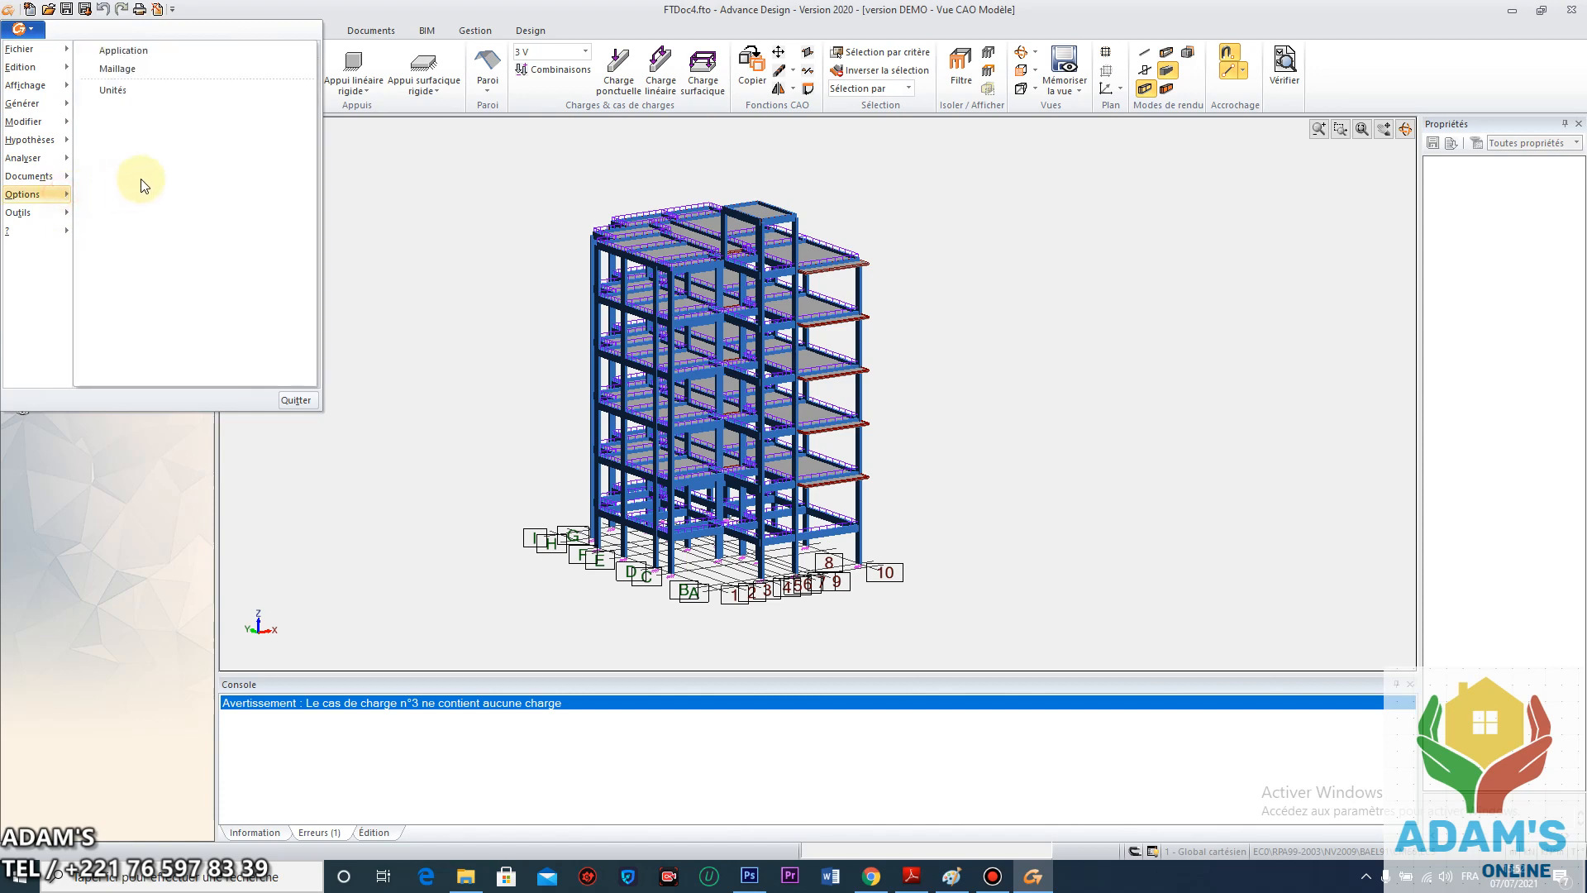
pyautogui.click(126, 66)
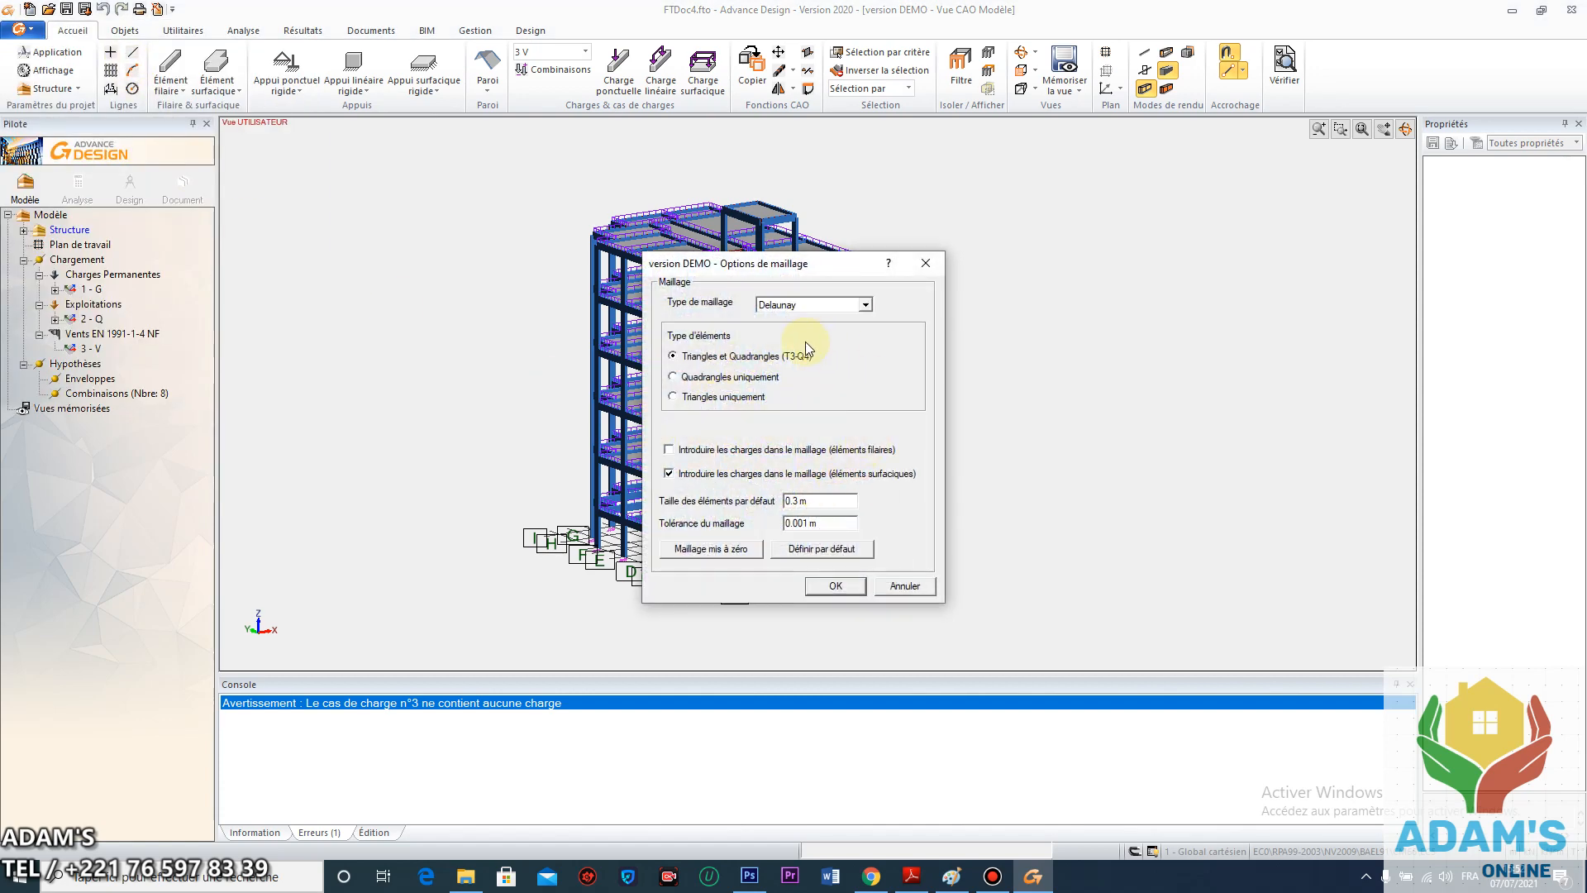
pyautogui.click(866, 304)
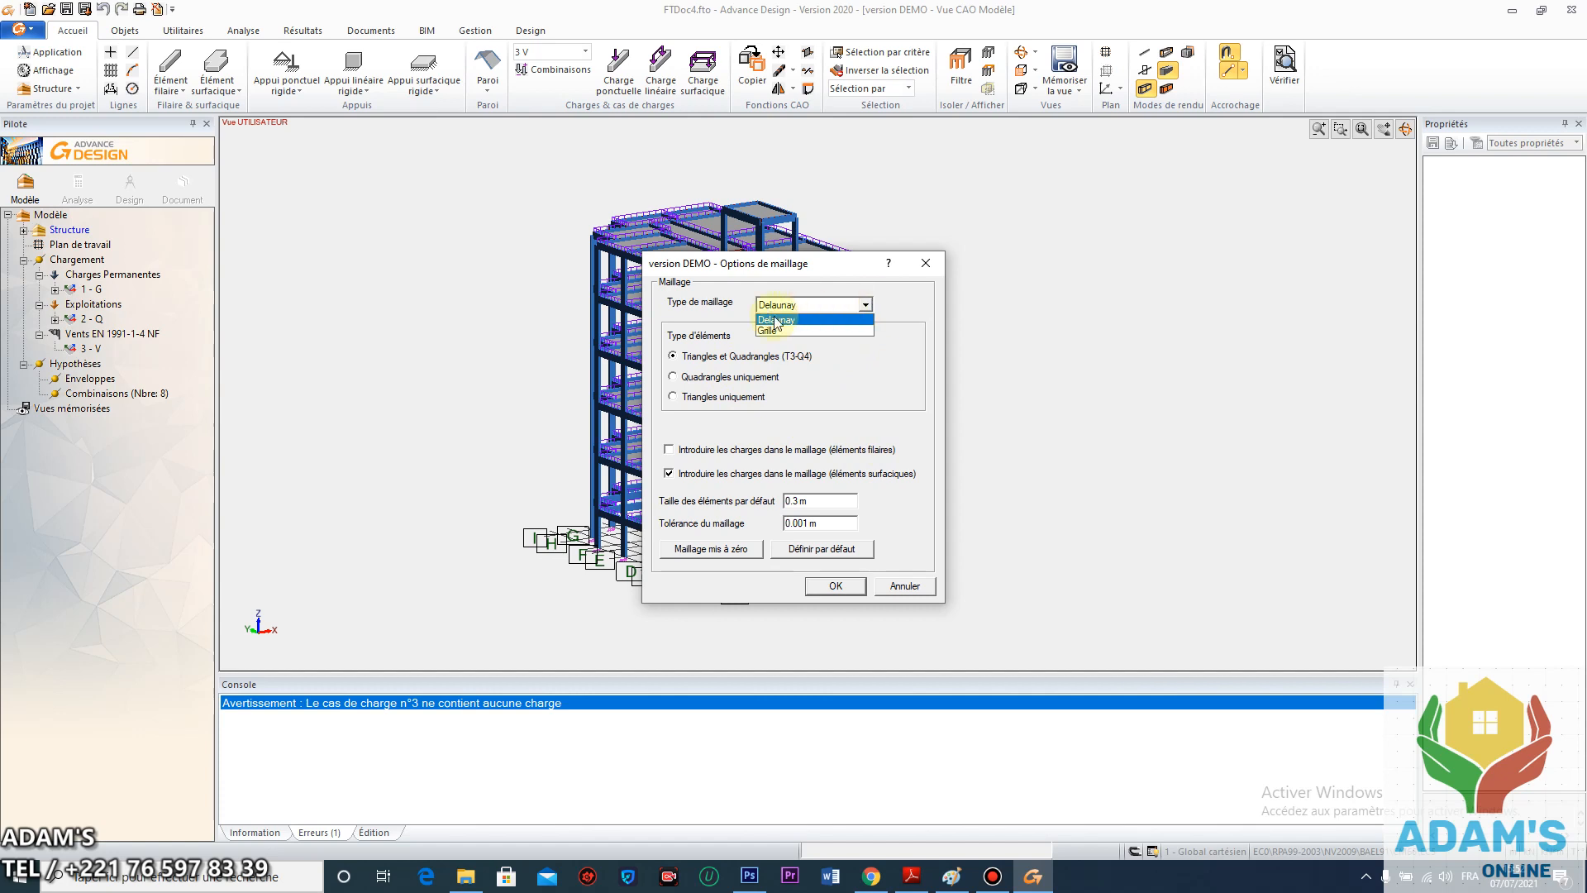
pyautogui.click(785, 314)
pyautogui.click(865, 305)
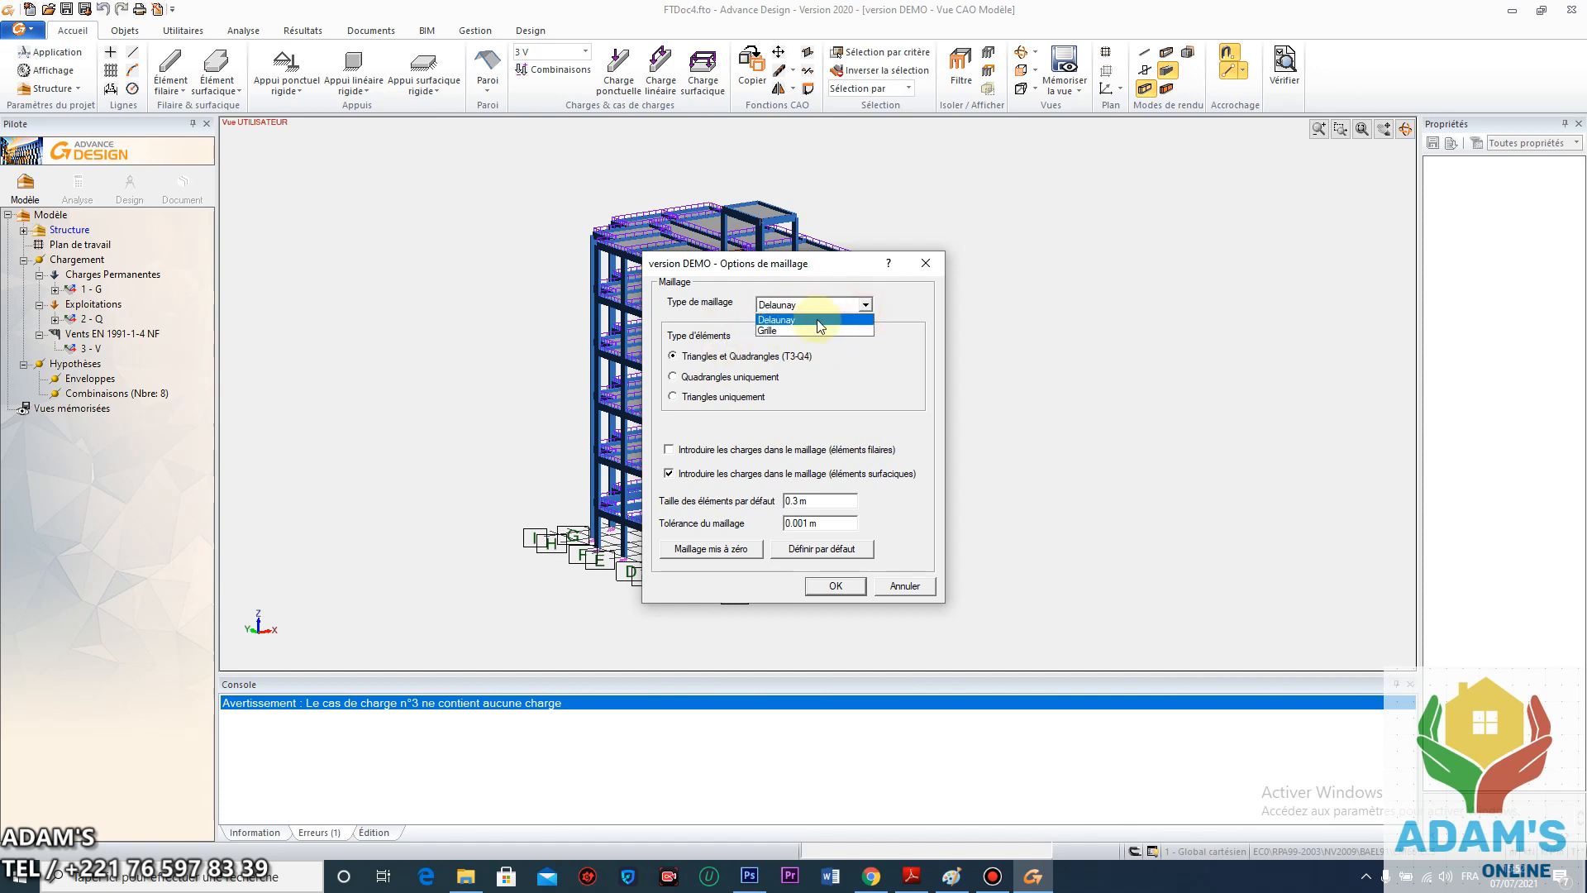
pyautogui.click(791, 318)
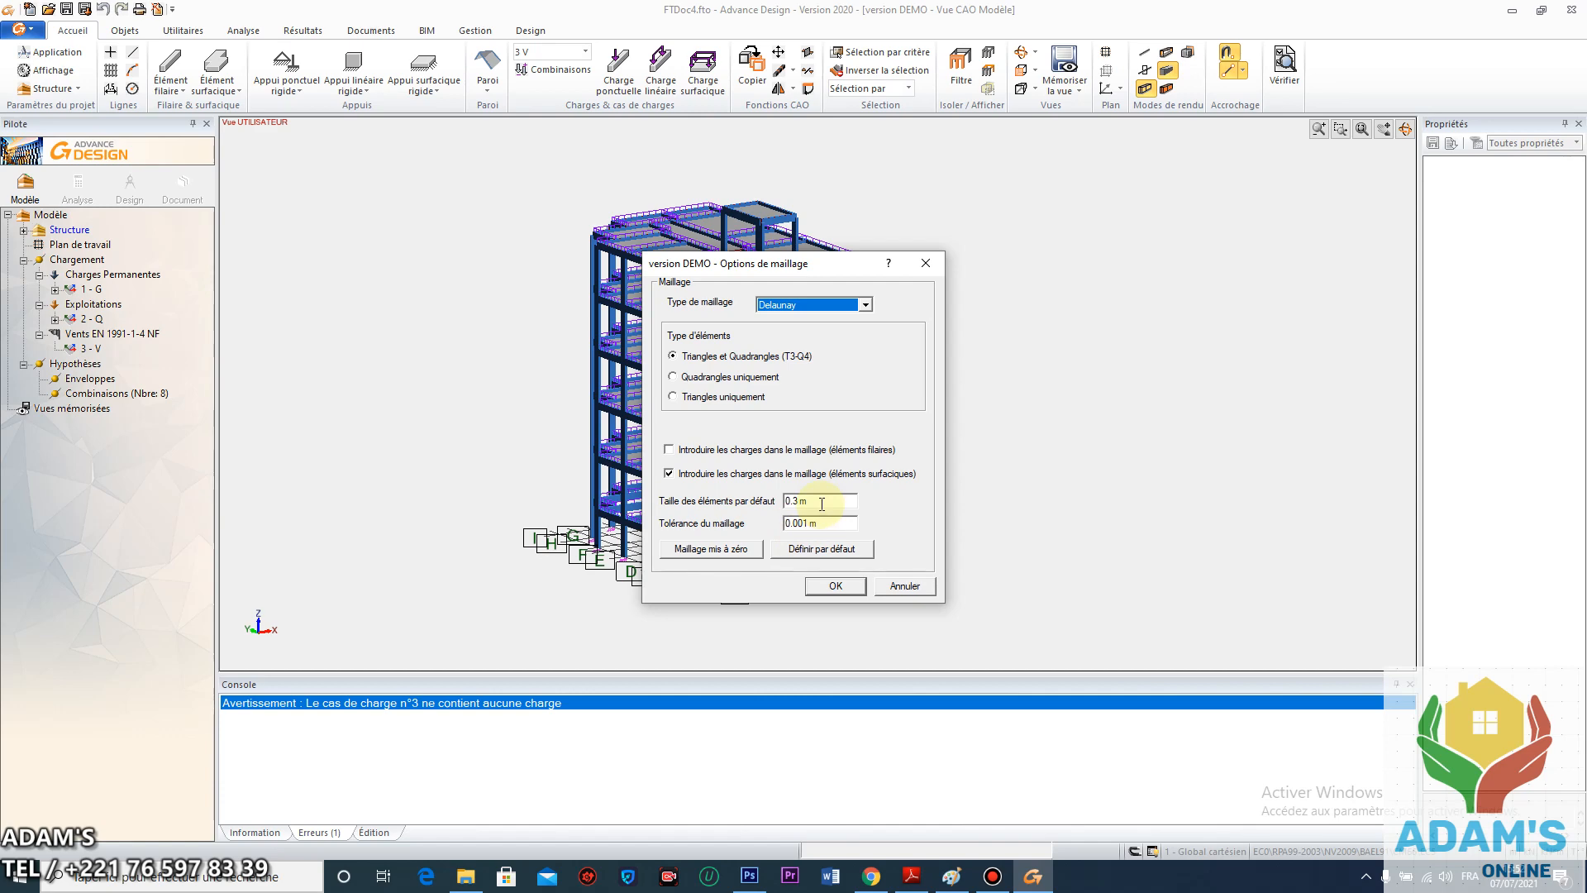
# Switch to Paint and handwrite a list of the mesh fineness levels Gros, Normal and Fin below the existing notes
pyautogui.click(955, 823)
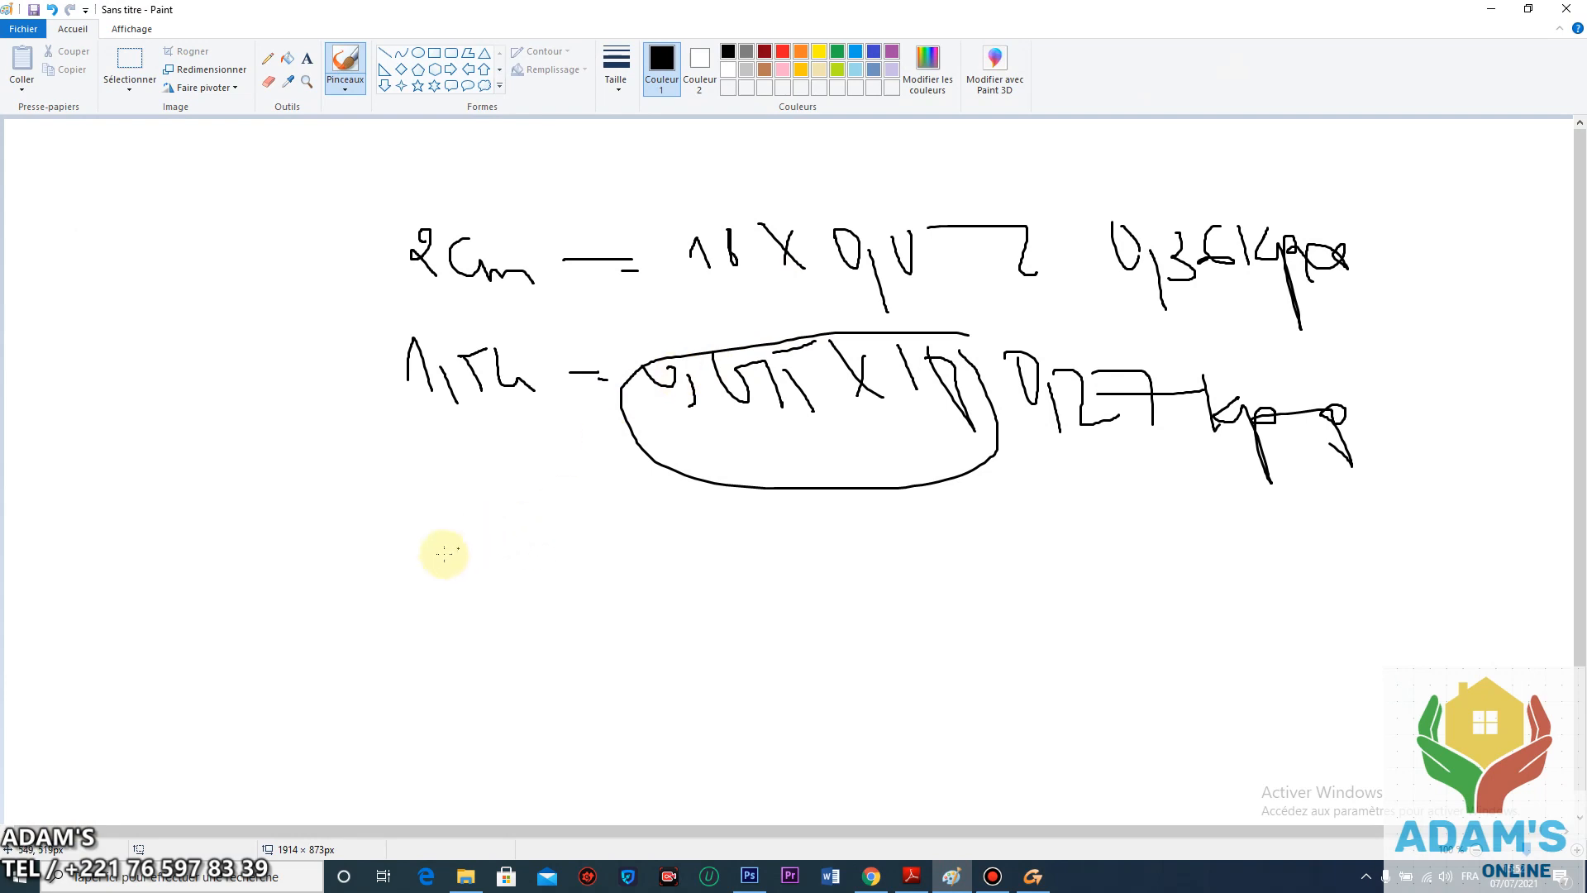
pyautogui.moveTo(440, 556)
pyautogui.mouseDown()
pyautogui.moveTo(552, 554)
pyautogui.moveTo(539, 566)
pyautogui.mouseUp()
pyautogui.moveTo(643, 514)
pyautogui.mouseDown()
pyautogui.moveTo(630, 542)
pyautogui.moveTo(666, 539)
pyautogui.mouseUp()
pyautogui.moveTo(636, 537)
pyautogui.mouseDown()
pyautogui.moveTo(643, 578)
pyautogui.moveTo(668, 577)
pyautogui.mouseUp()
pyautogui.moveTo(668, 554)
pyautogui.mouseDown()
pyautogui.moveTo(686, 539)
pyautogui.moveTo(701, 567)
pyautogui.mouseUp()
pyautogui.moveTo(699, 546)
pyautogui.mouseDown()
pyautogui.moveTo(725, 533)
pyautogui.moveTo(725, 573)
pyautogui.mouseUp()
pyautogui.moveTo(456, 618)
pyautogui.mouseDown()
pyautogui.moveTo(705, 631)
pyautogui.moveTo(728, 659)
pyautogui.mouseUp()
pyautogui.moveTo(486, 698); pyautogui.dragTo(543, 704)
pyautogui.moveTo(557, 686)
pyautogui.mouseDown()
pyautogui.moveTo(562, 717)
pyautogui.moveTo(716, 713)
pyautogui.mouseUp()
# Bracket the handwritten mesh levels, add arrows beside them, circle a value next to the bracket and underline the notes
pyautogui.moveTo(784, 532)
pyautogui.mouseDown()
pyautogui.moveTo(820, 599)
pyautogui.moveTo(780, 687)
pyautogui.moveTo(868, 522)
pyautogui.moveTo(872, 548)
pyautogui.moveTo(852, 555)
pyautogui.mouseUp()
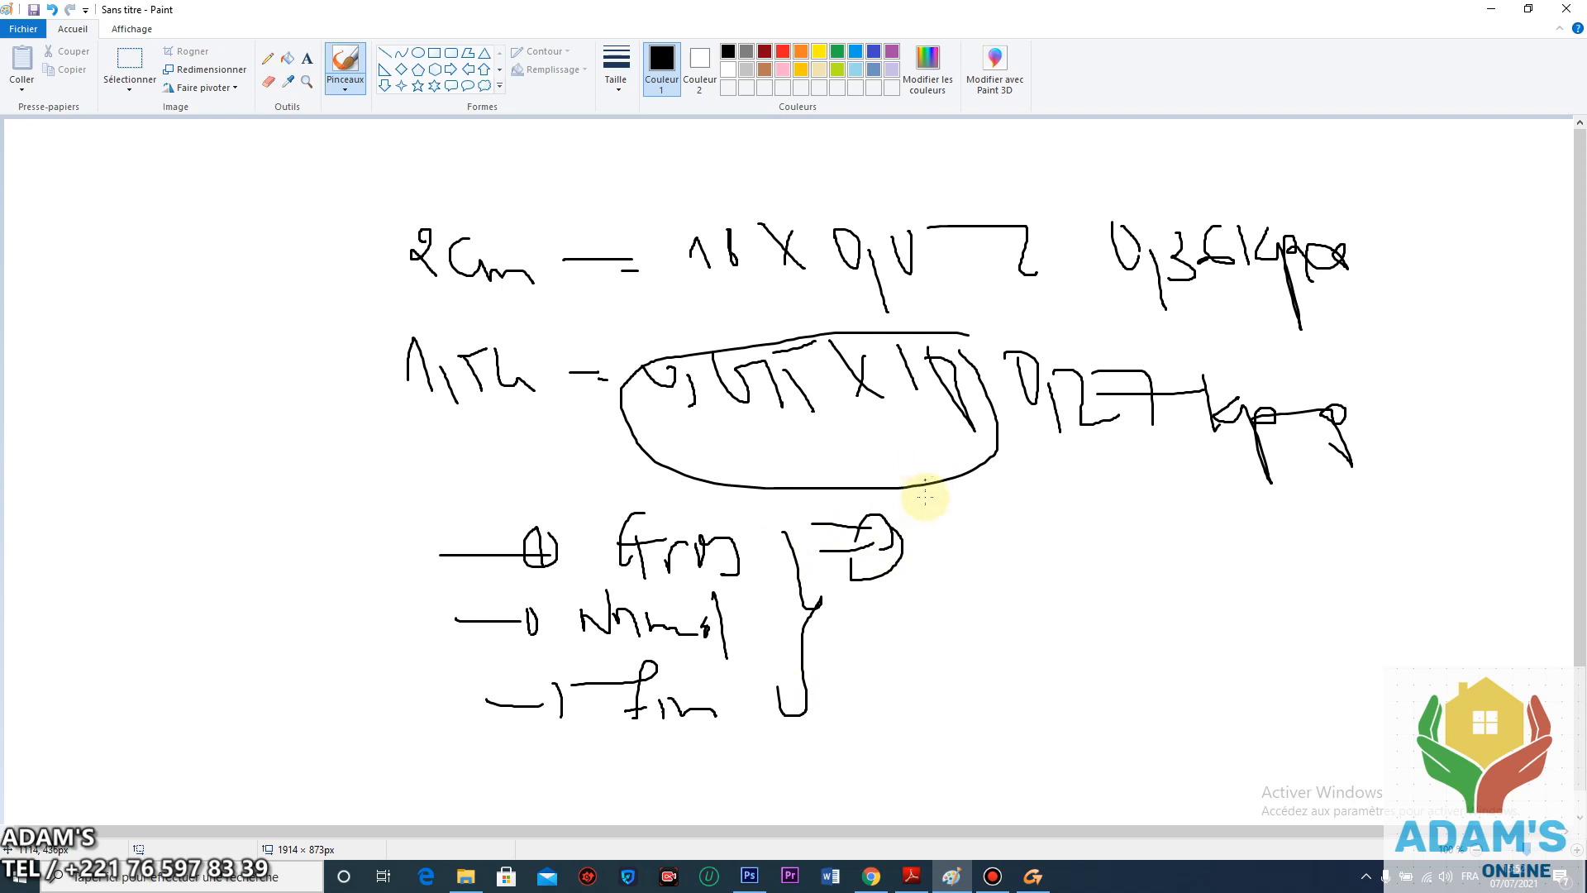
pyautogui.moveTo(765, 633); pyautogui.dragTo(843, 635)
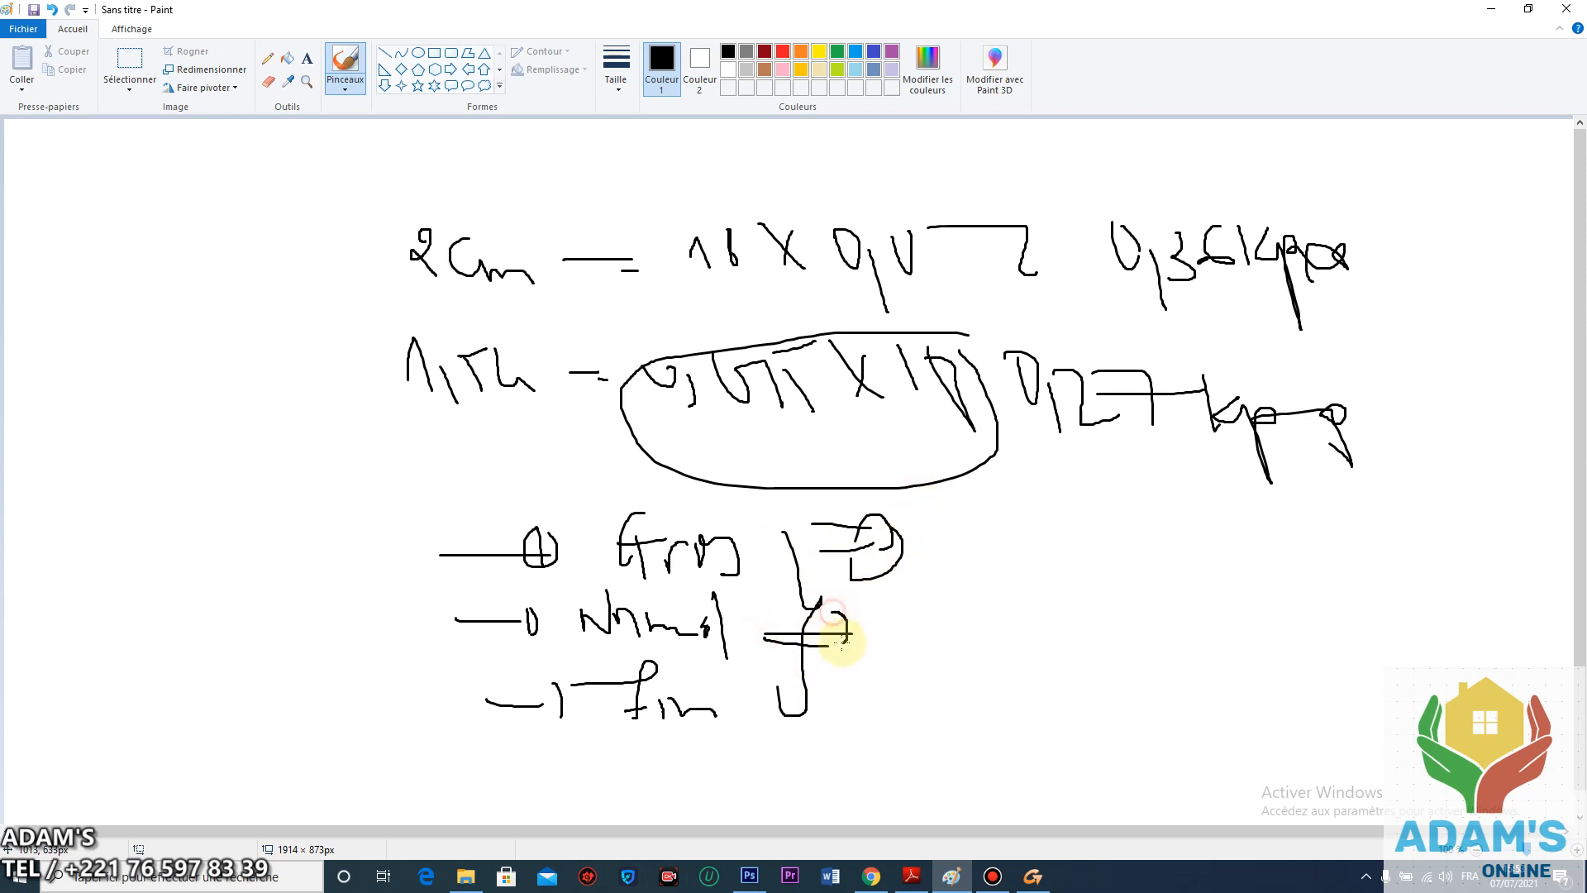
pyautogui.moveTo(936, 618)
pyautogui.mouseDown()
pyautogui.moveTo(920, 609)
pyautogui.moveTo(948, 635)
pyautogui.moveTo(1013, 636)
pyautogui.mouseUp()
pyautogui.moveTo(1012, 577)
pyautogui.mouseDown()
pyautogui.moveTo(1037, 670)
pyautogui.moveTo(996, 597)
pyautogui.mouseUp()
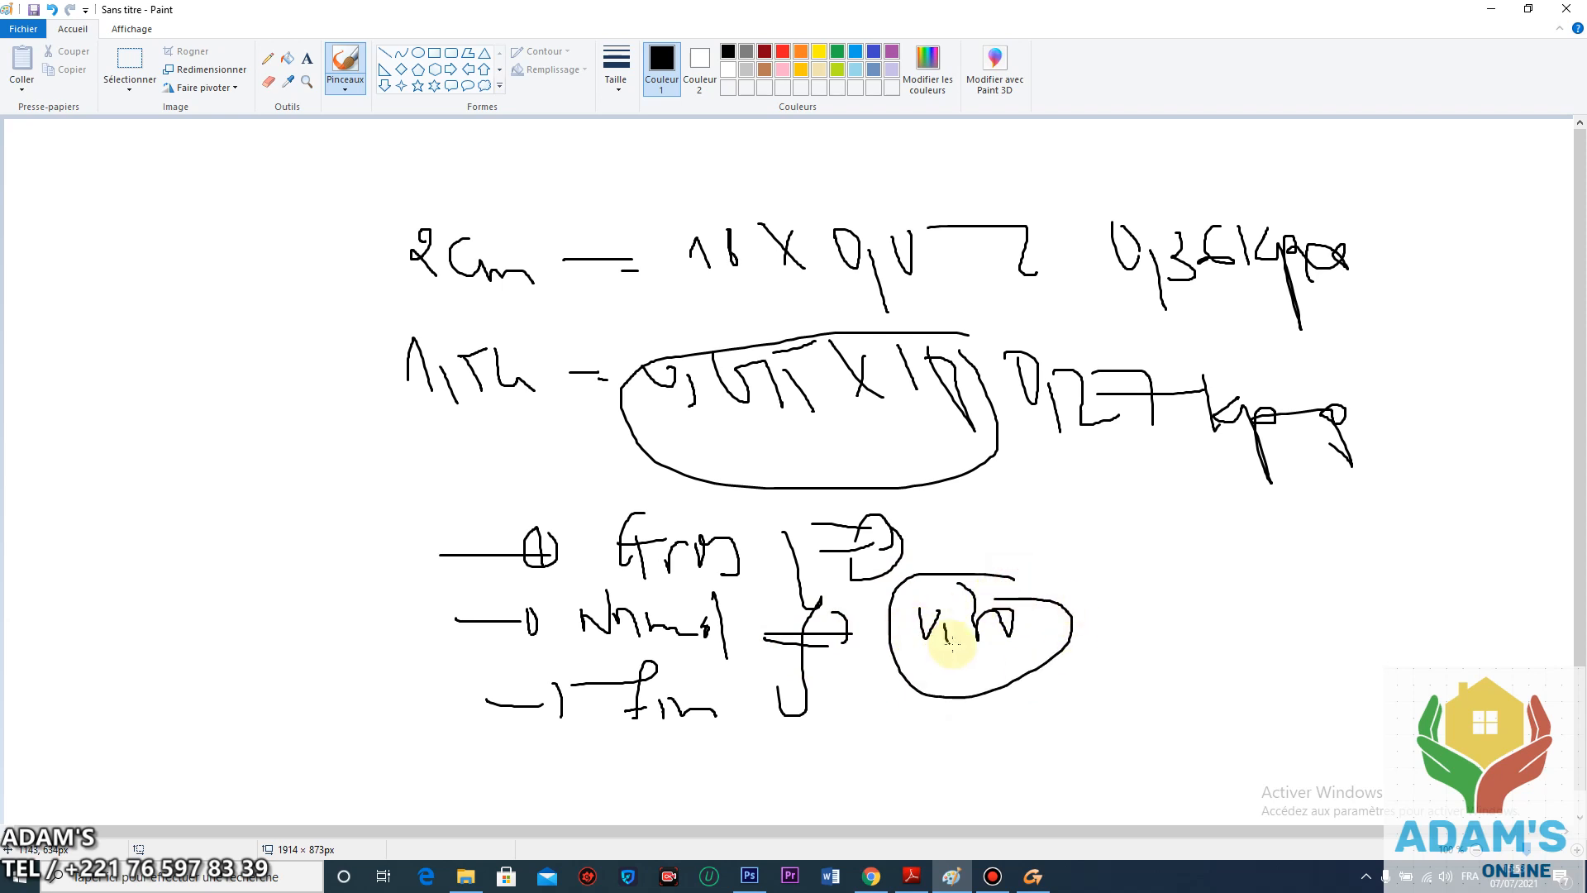
pyautogui.moveTo(704, 732); pyautogui.dragTo(762, 732)
pyautogui.moveTo(773, 742); pyautogui.dragTo(776, 739)
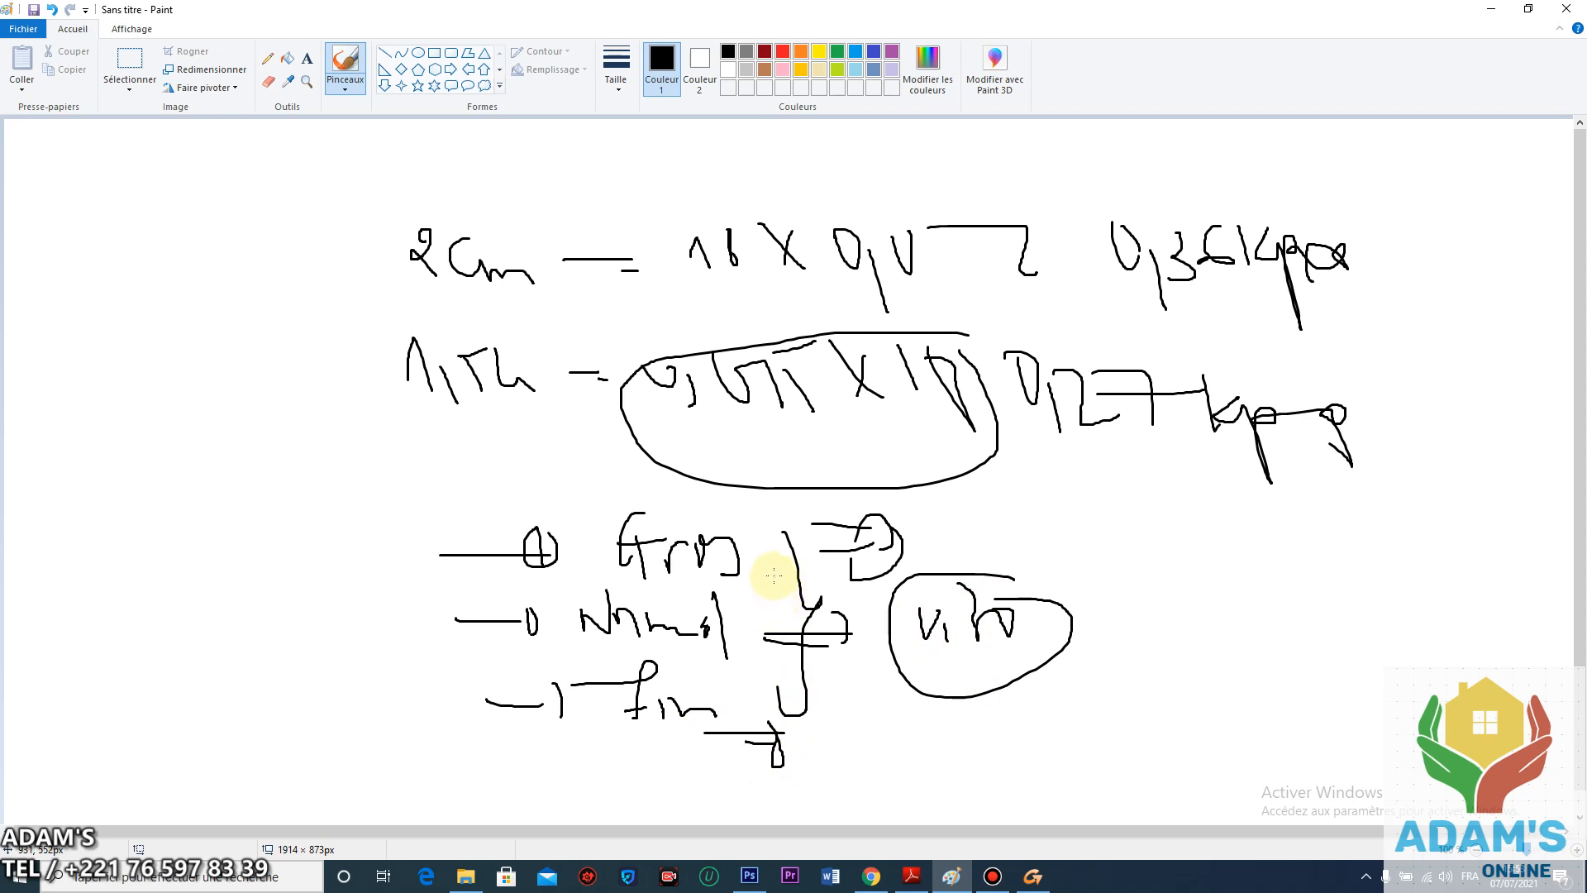
pyautogui.moveTo(661, 589)
pyautogui.mouseDown()
pyautogui.moveTo(569, 633)
pyautogui.moveTo(718, 589)
pyautogui.mouseUp()
# Return to Advance Design, set the mesh element type to Triangles et Quadrangles (T3-Q4) and accept the mesh options
pyautogui.click(1033, 876)
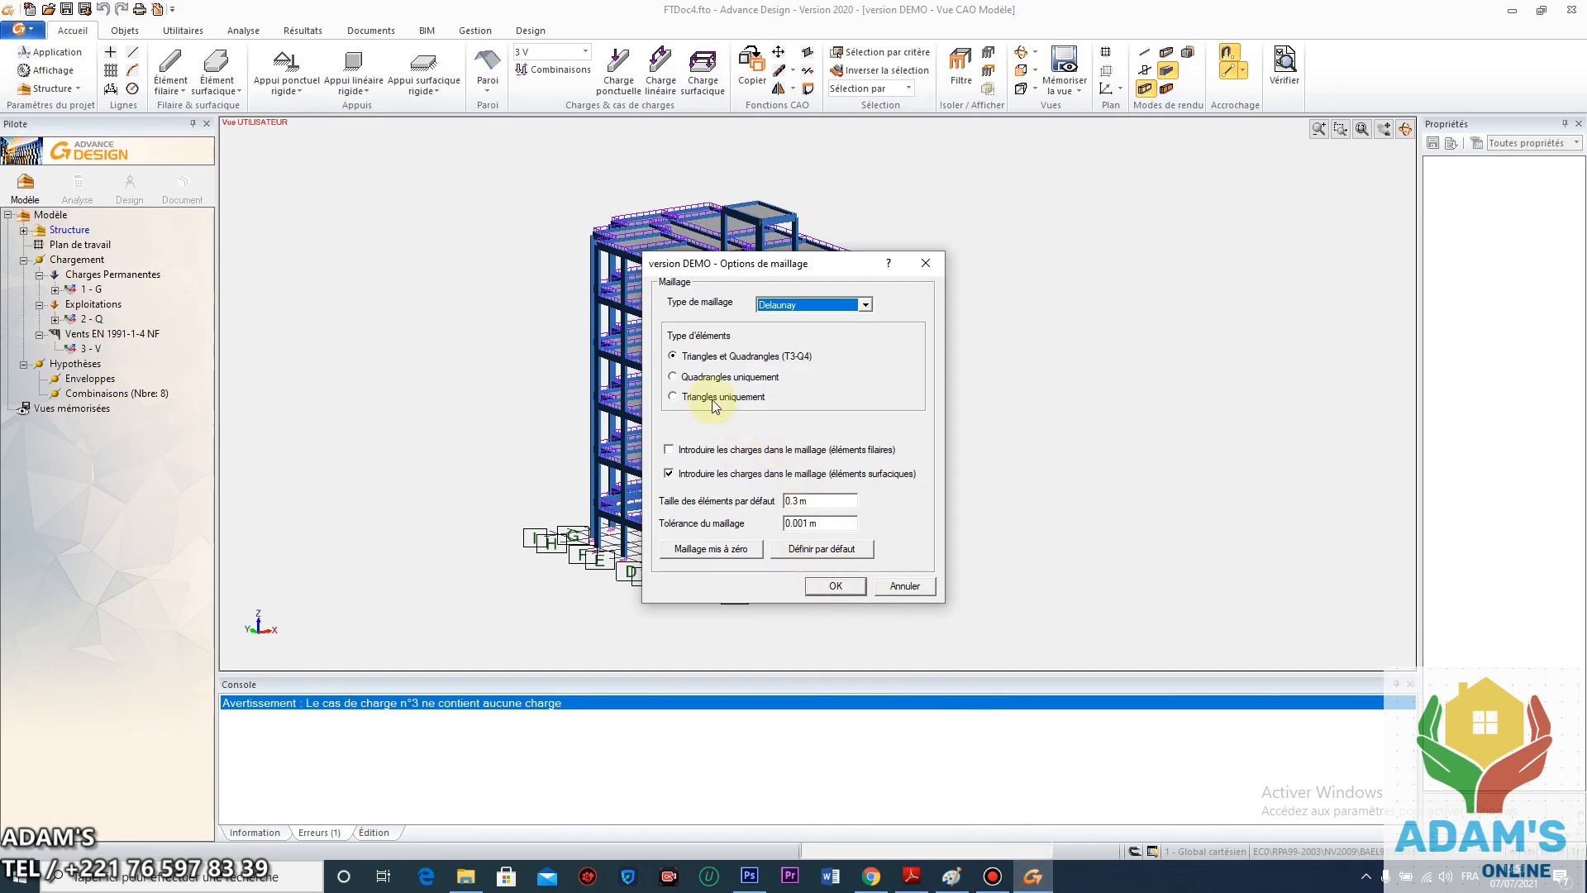
pyautogui.click(688, 377)
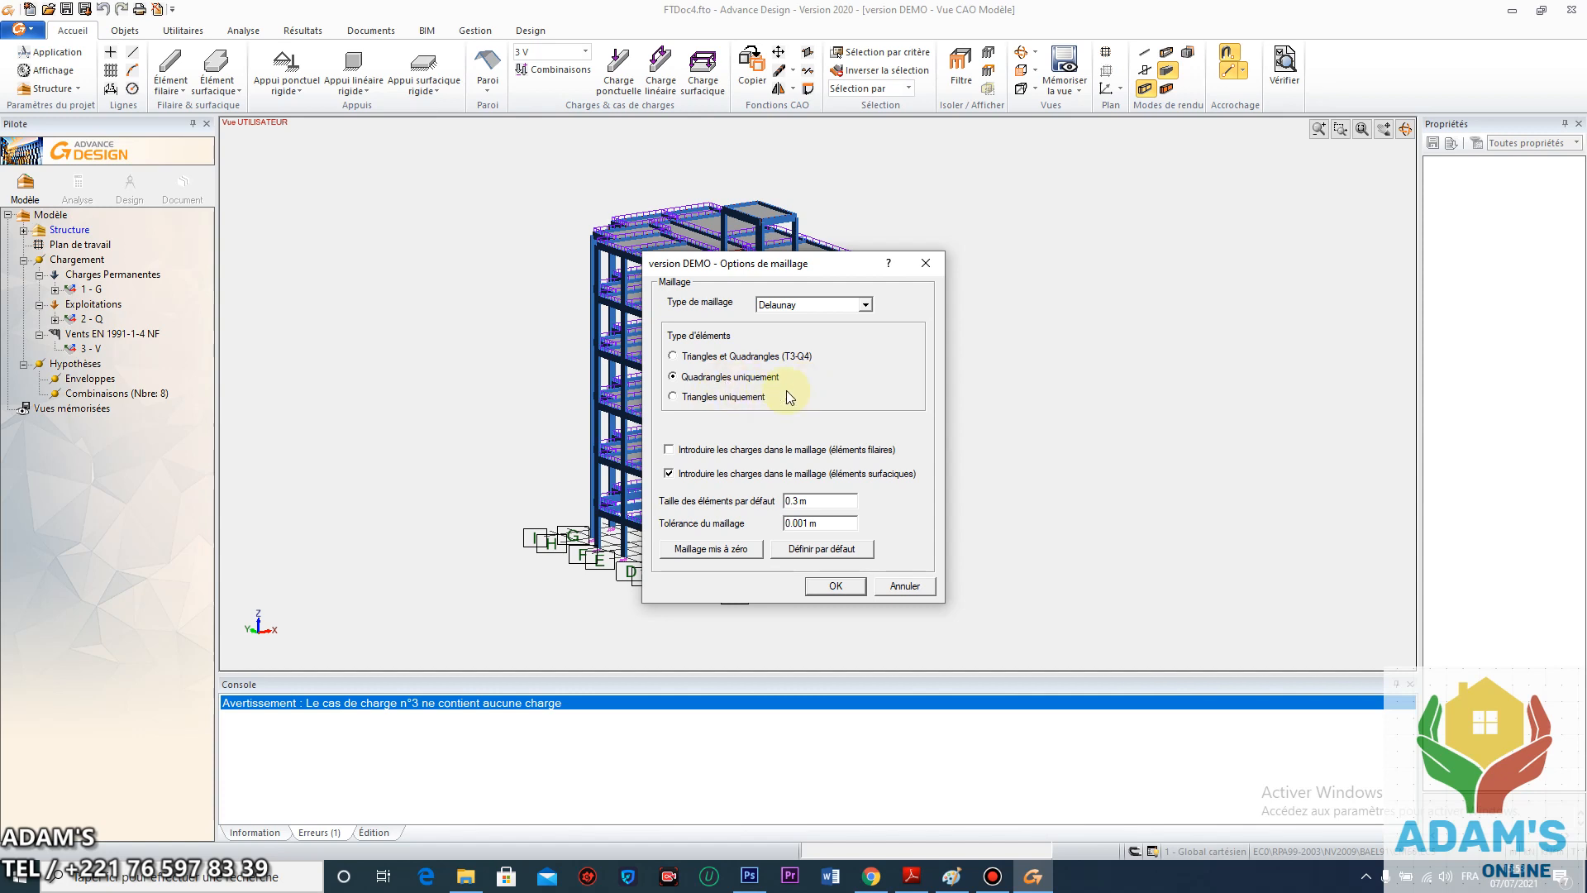
pyautogui.click(727, 361)
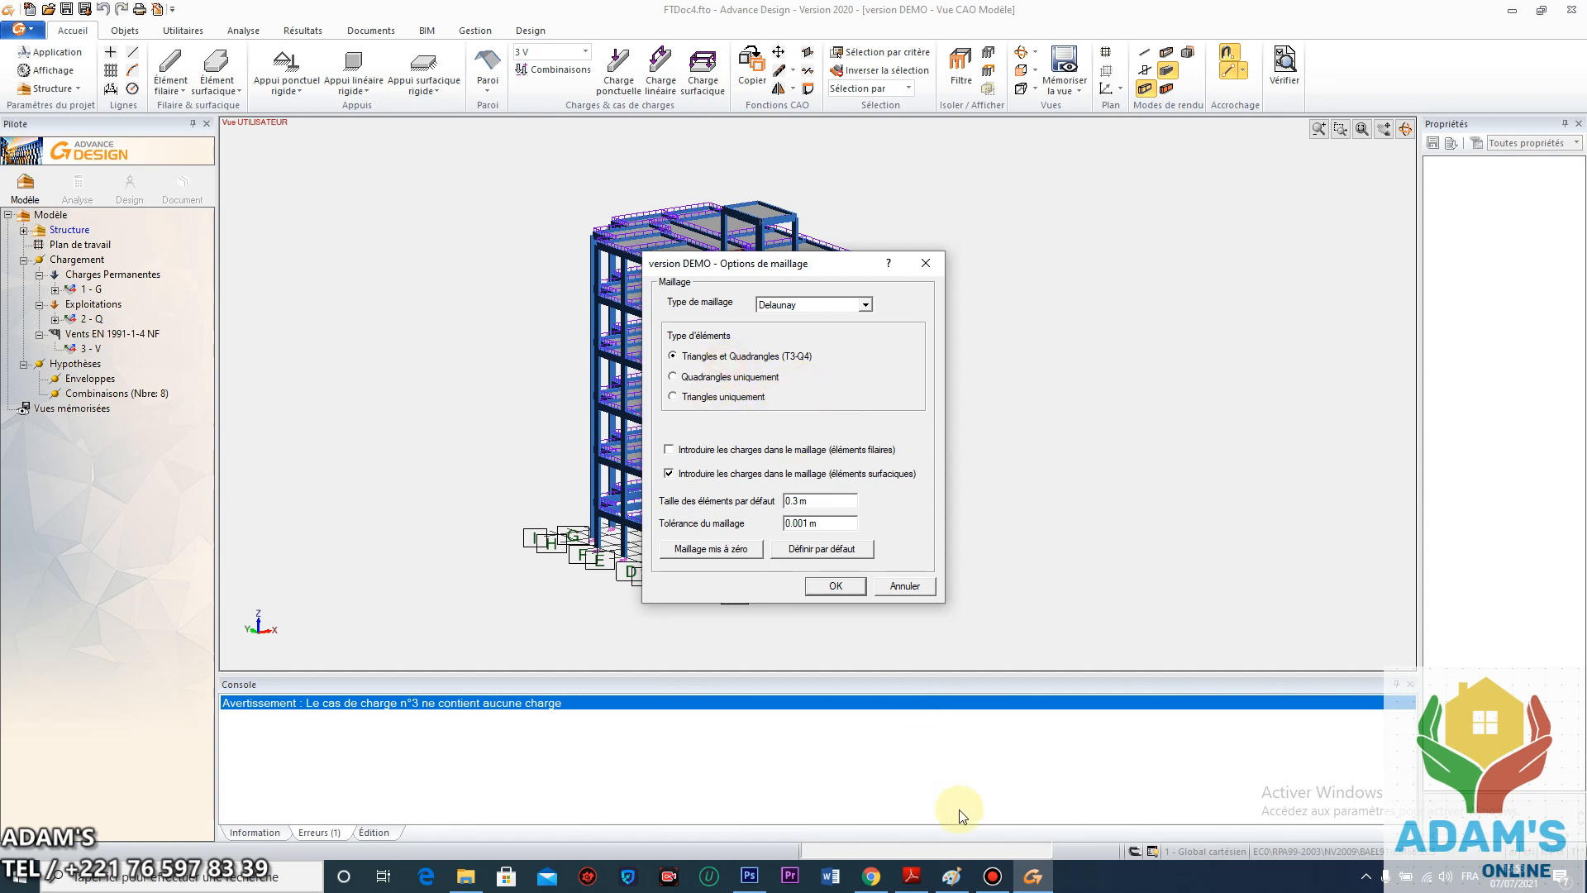
pyautogui.click(992, 876)
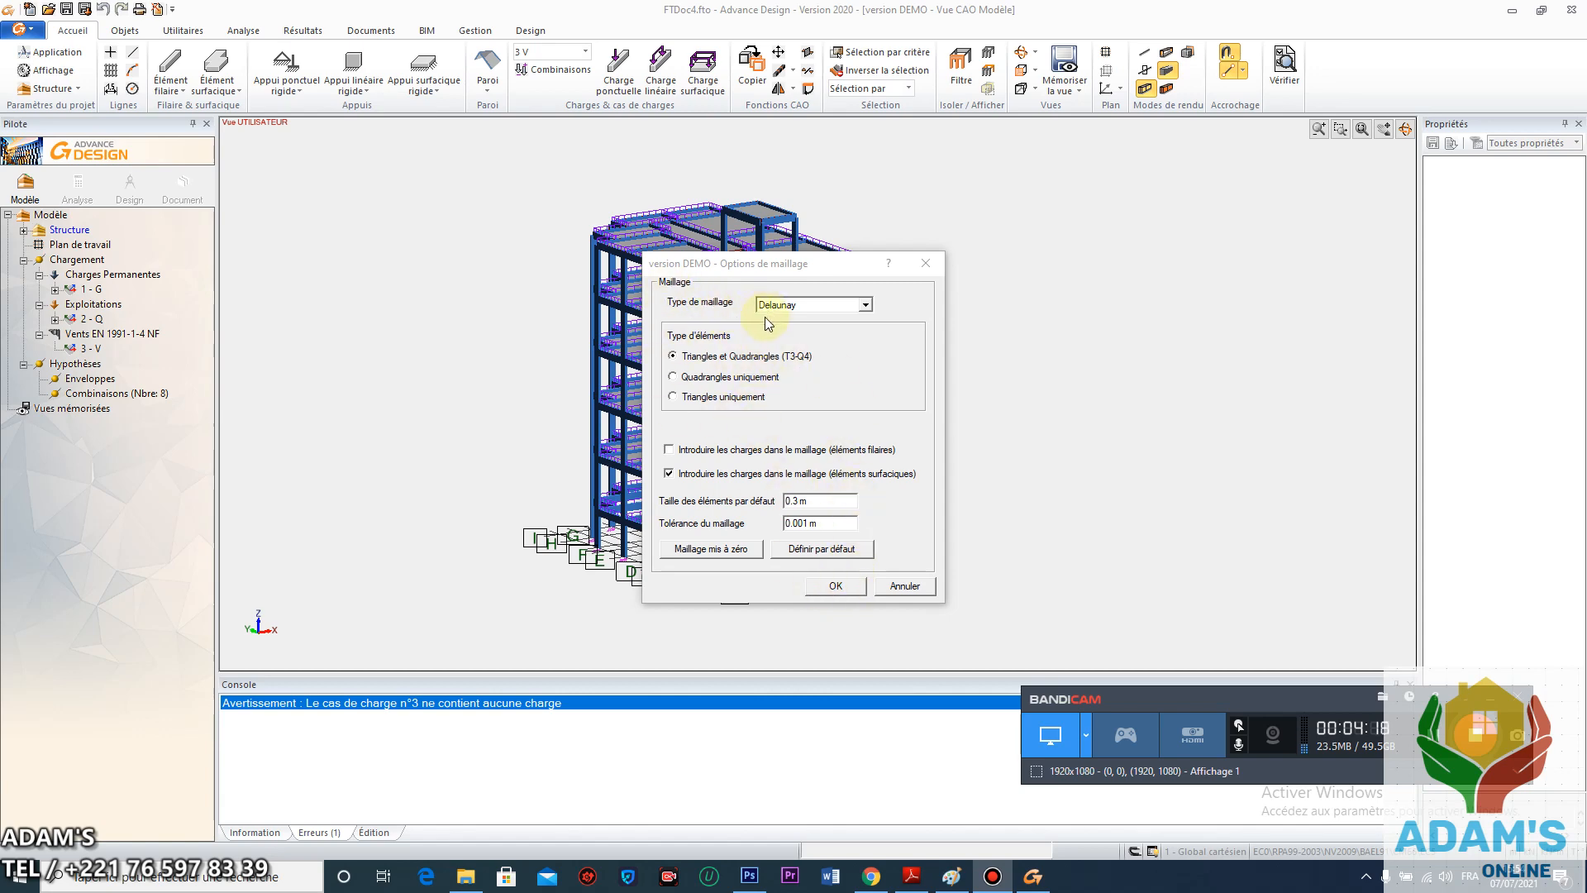
pyautogui.click(835, 585)
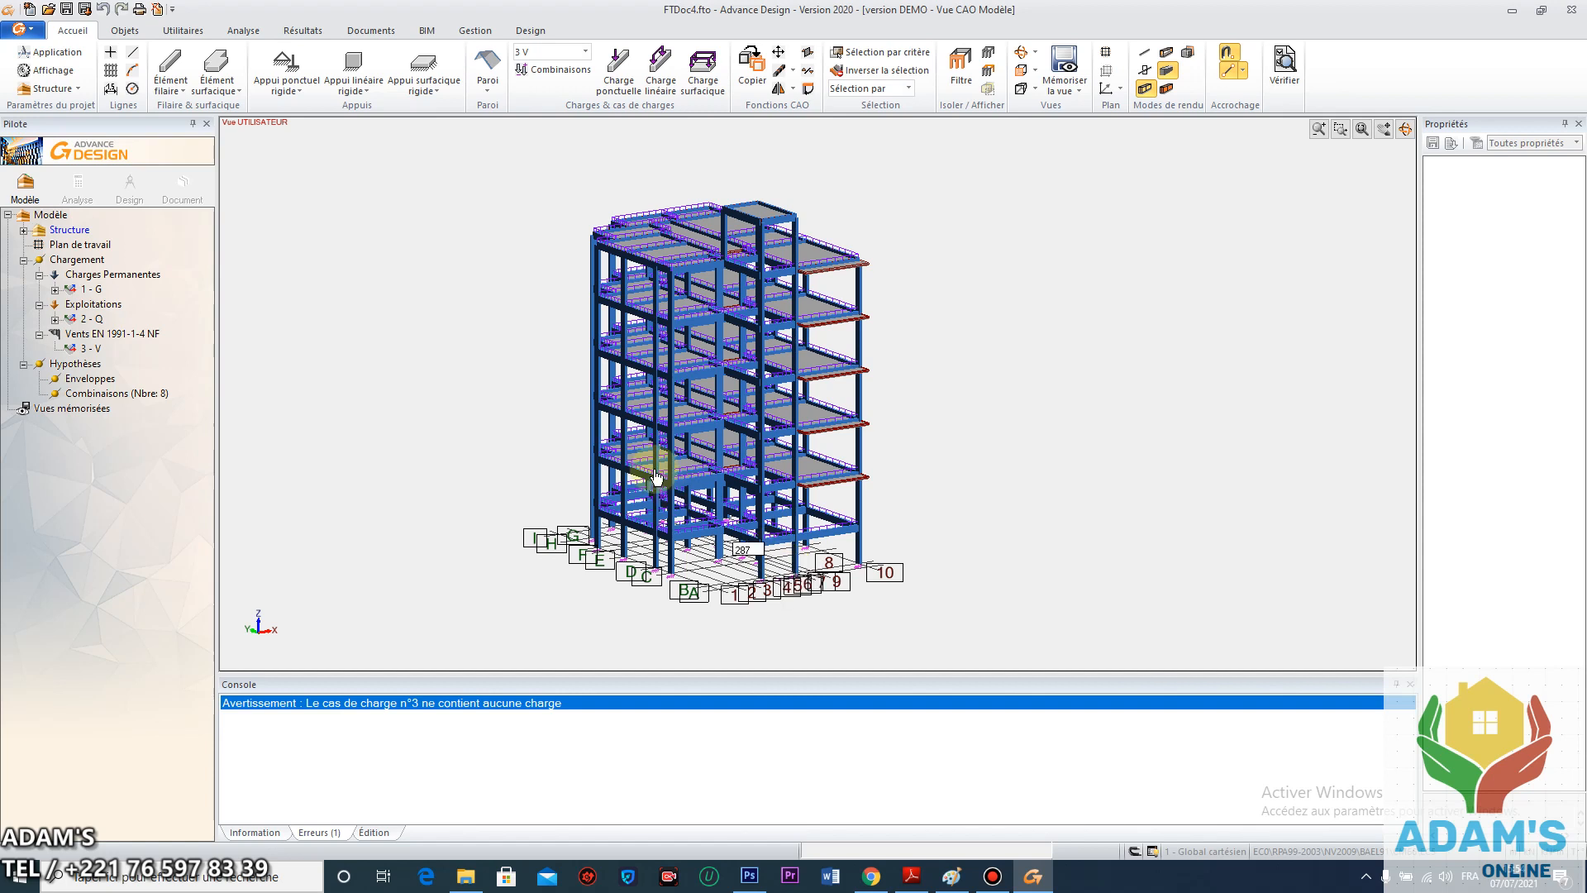
# Create a new analysis model with the Vérifier and Mailler actions enabled, continuing past the warnings
pyautogui.click(29, 32)
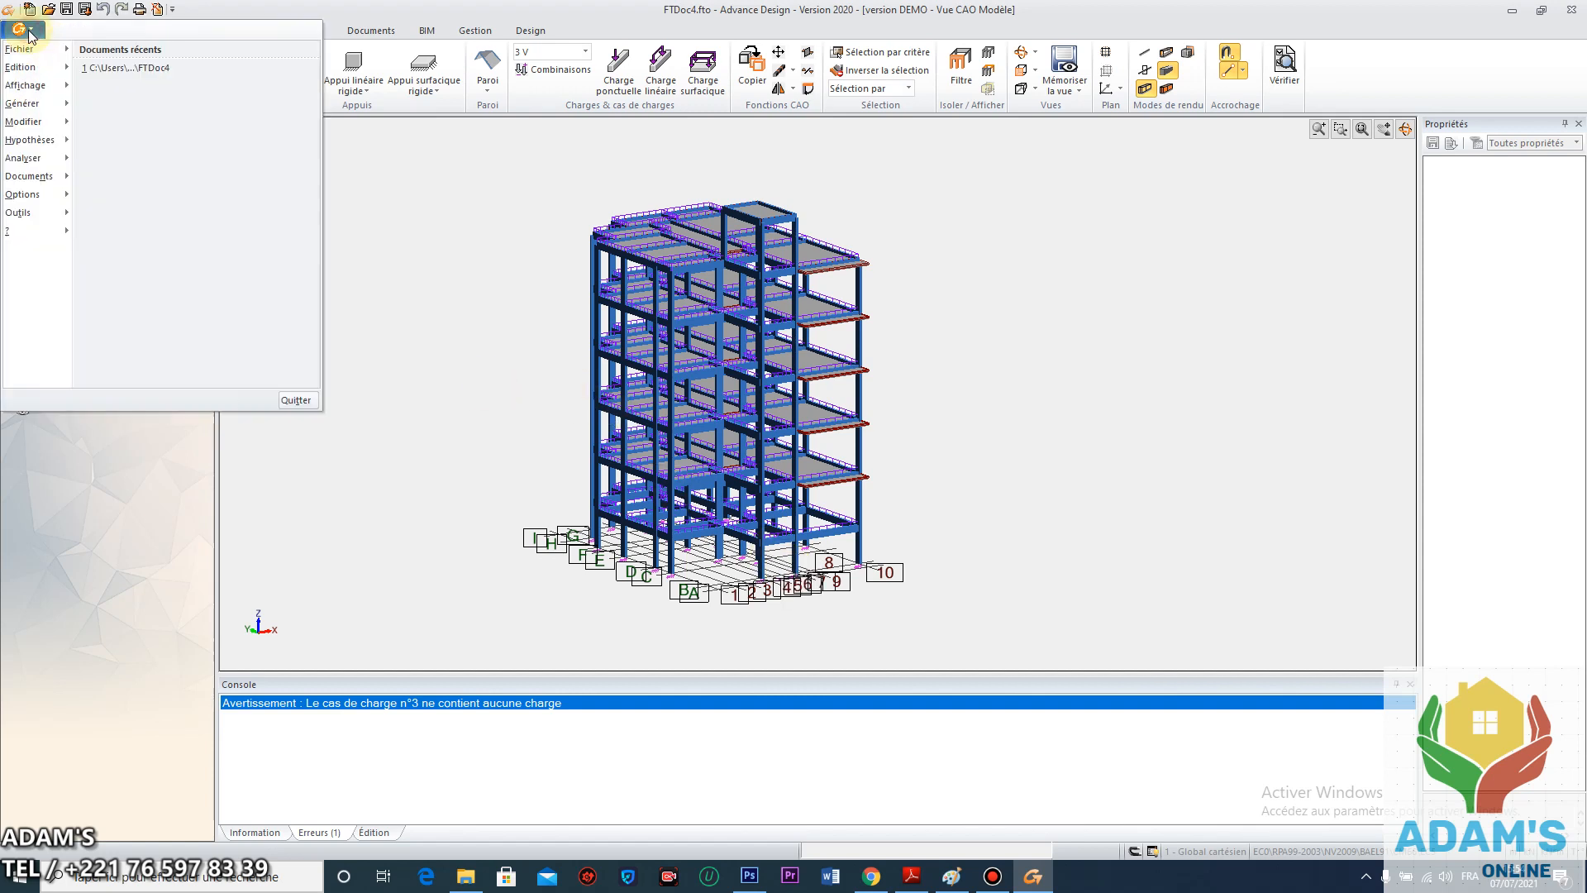
pyautogui.moveTo(47, 165)
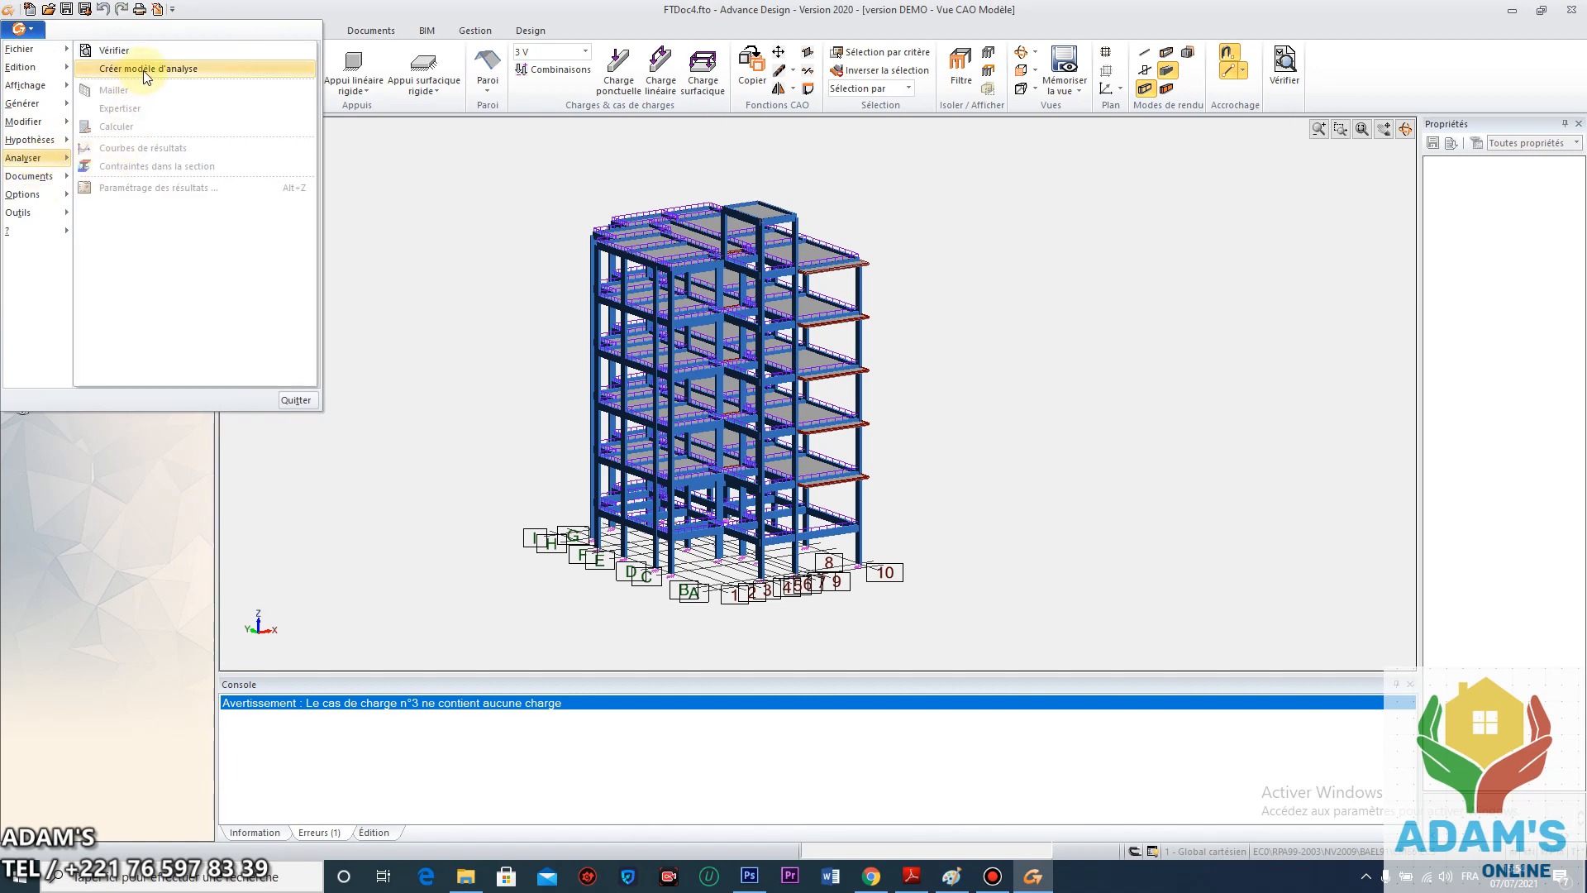
pyautogui.click(169, 68)
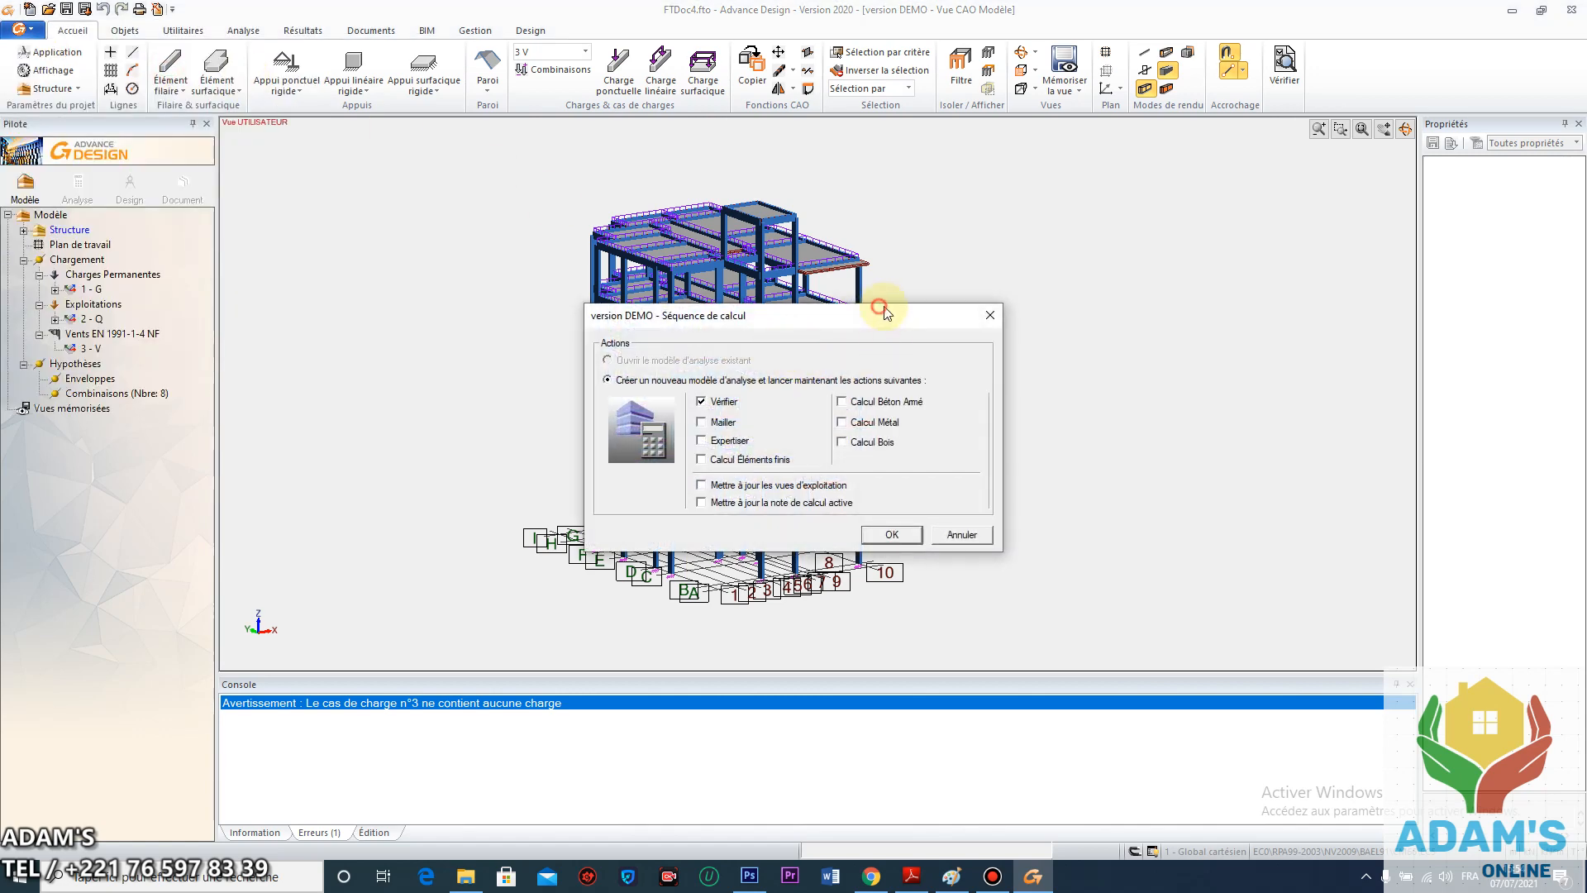
pyautogui.moveTo(883, 312); pyautogui.dragTo(1265, 270)
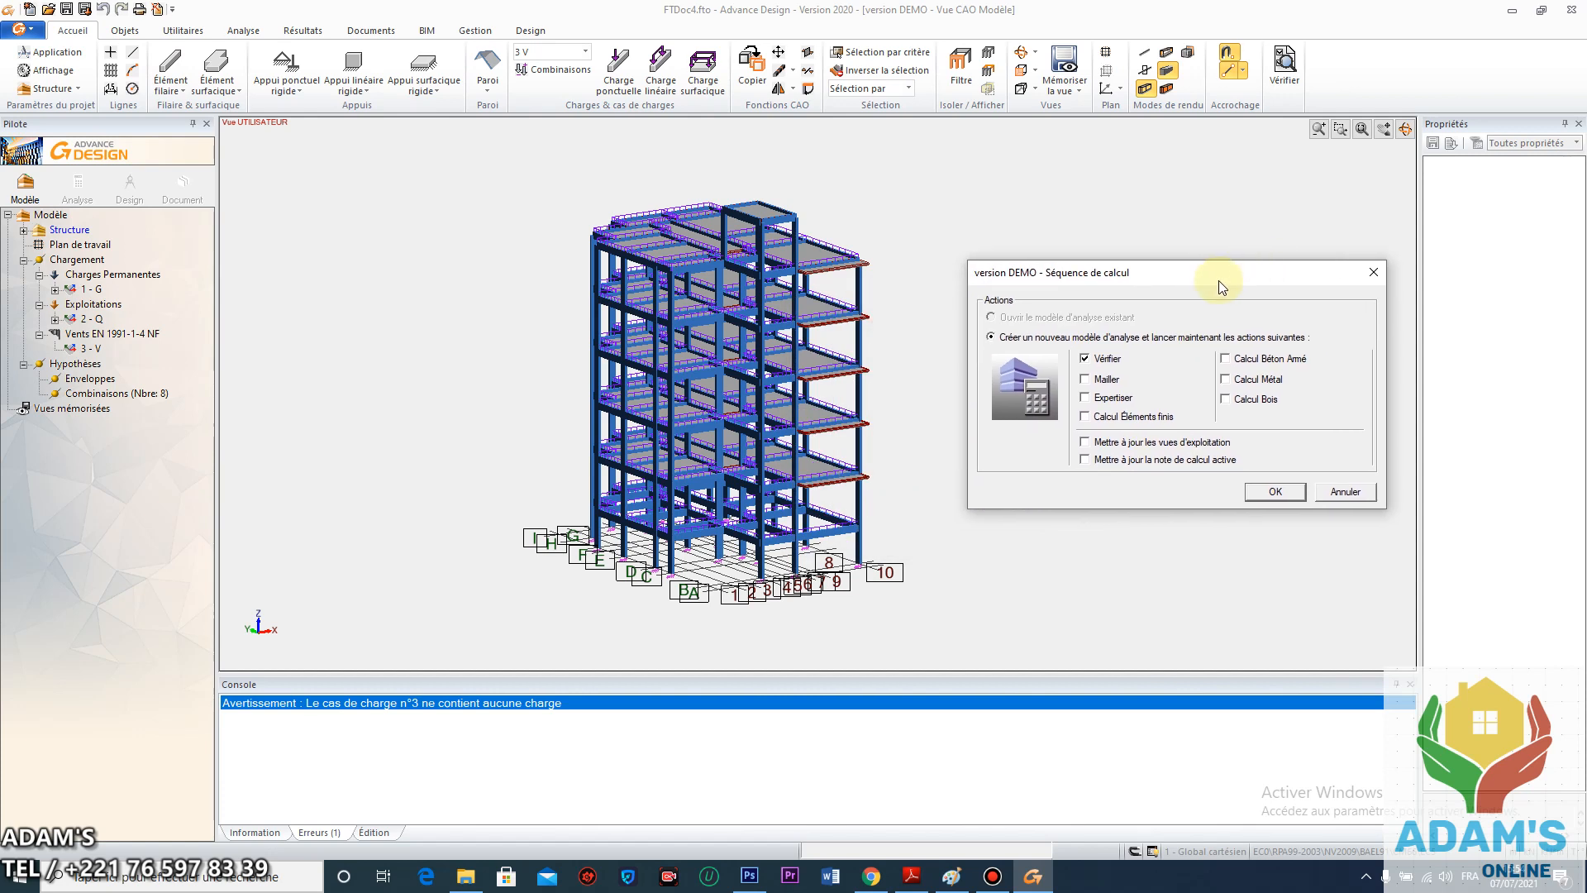
pyautogui.click(1085, 380)
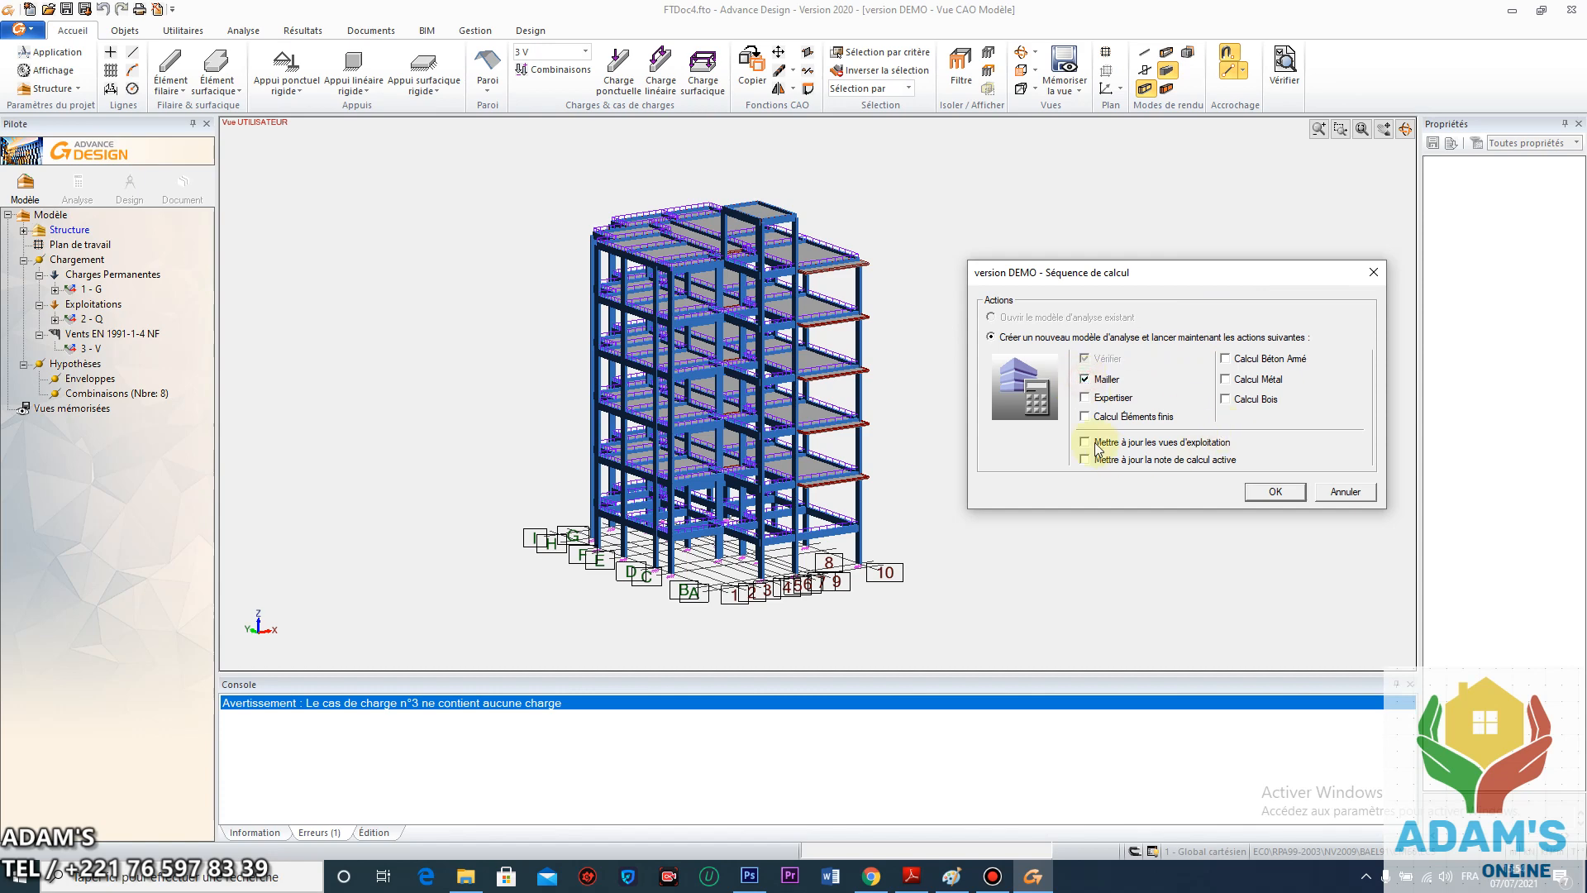
pyautogui.click(1276, 492)
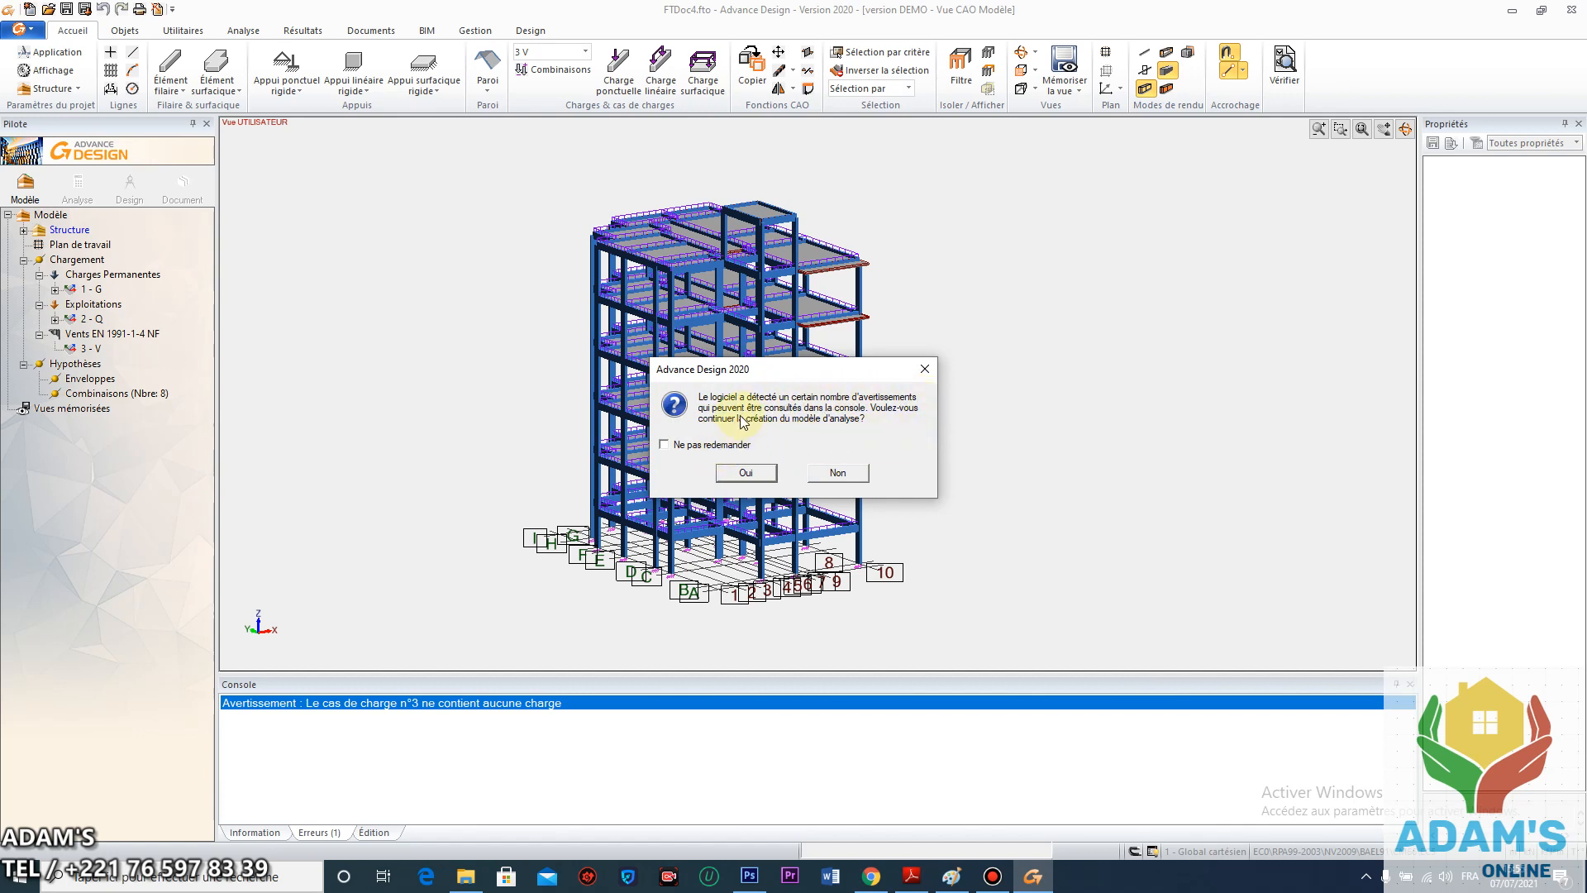
pyautogui.click(747, 474)
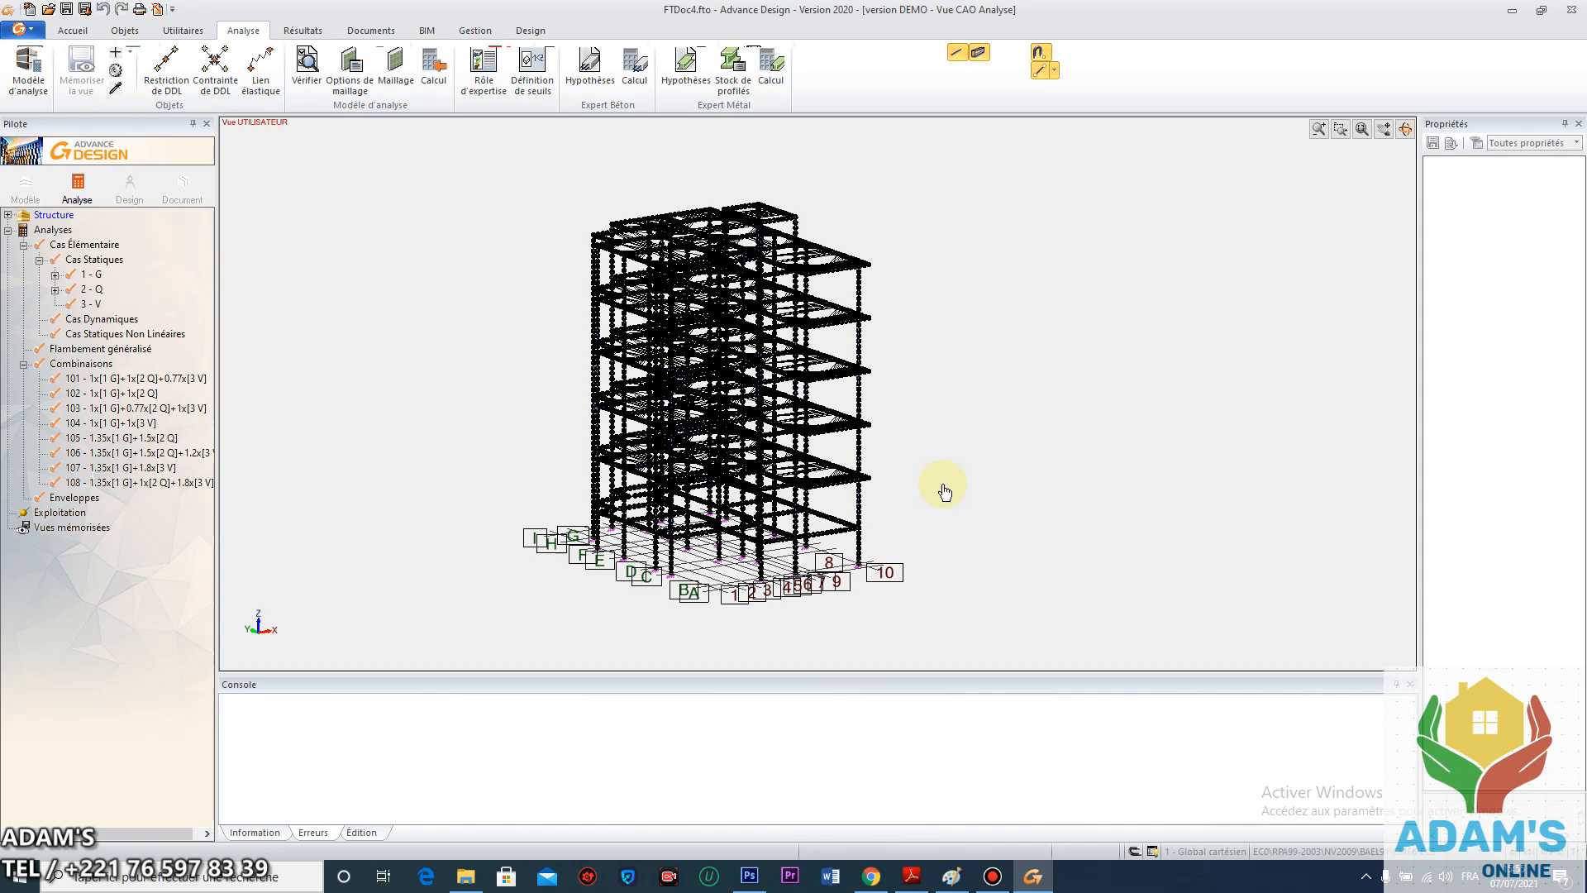
# Verify the meshed analysis model and dismiss the verification message
pyautogui.scroll(-4, 943, 485)
pyautogui.scroll(2, 927, 470)
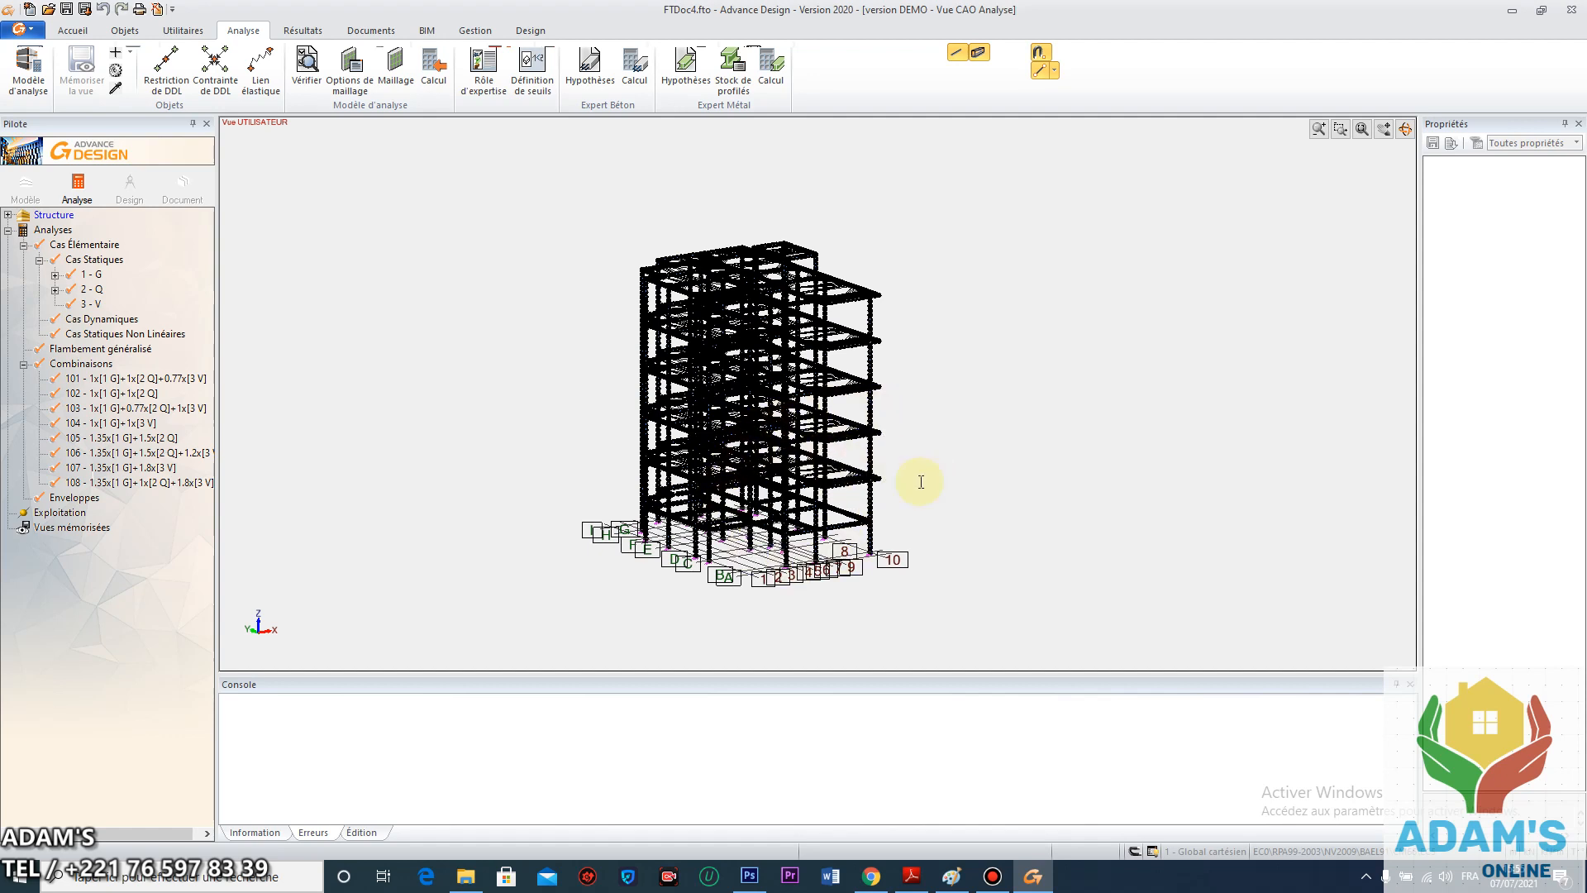
pyautogui.click(20, 30)
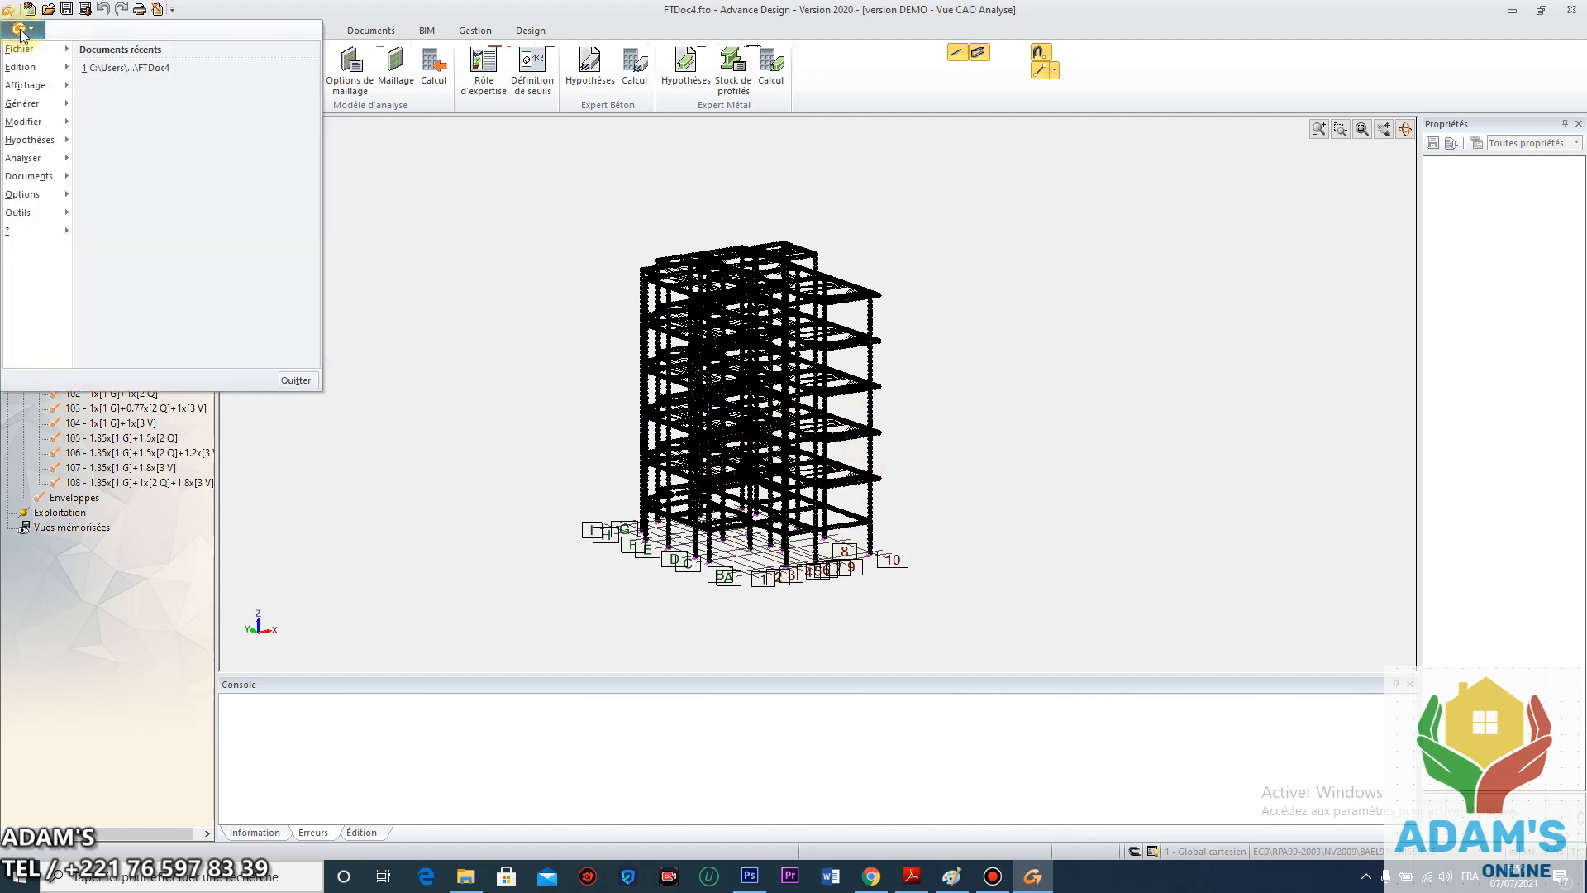
pyautogui.moveTo(56, 162)
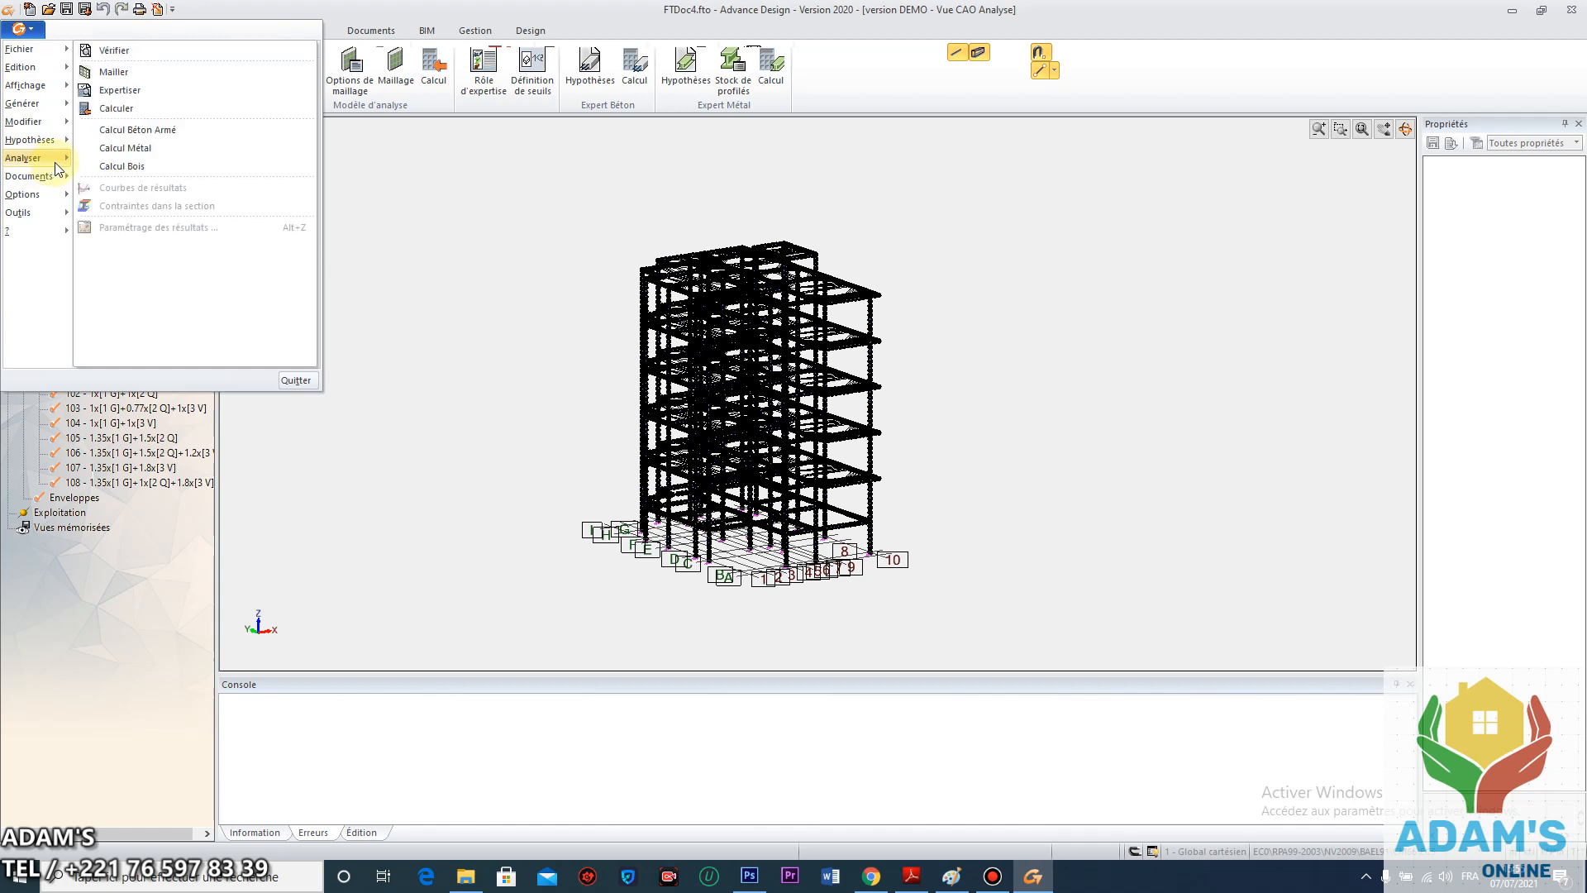
pyautogui.click(114, 50)
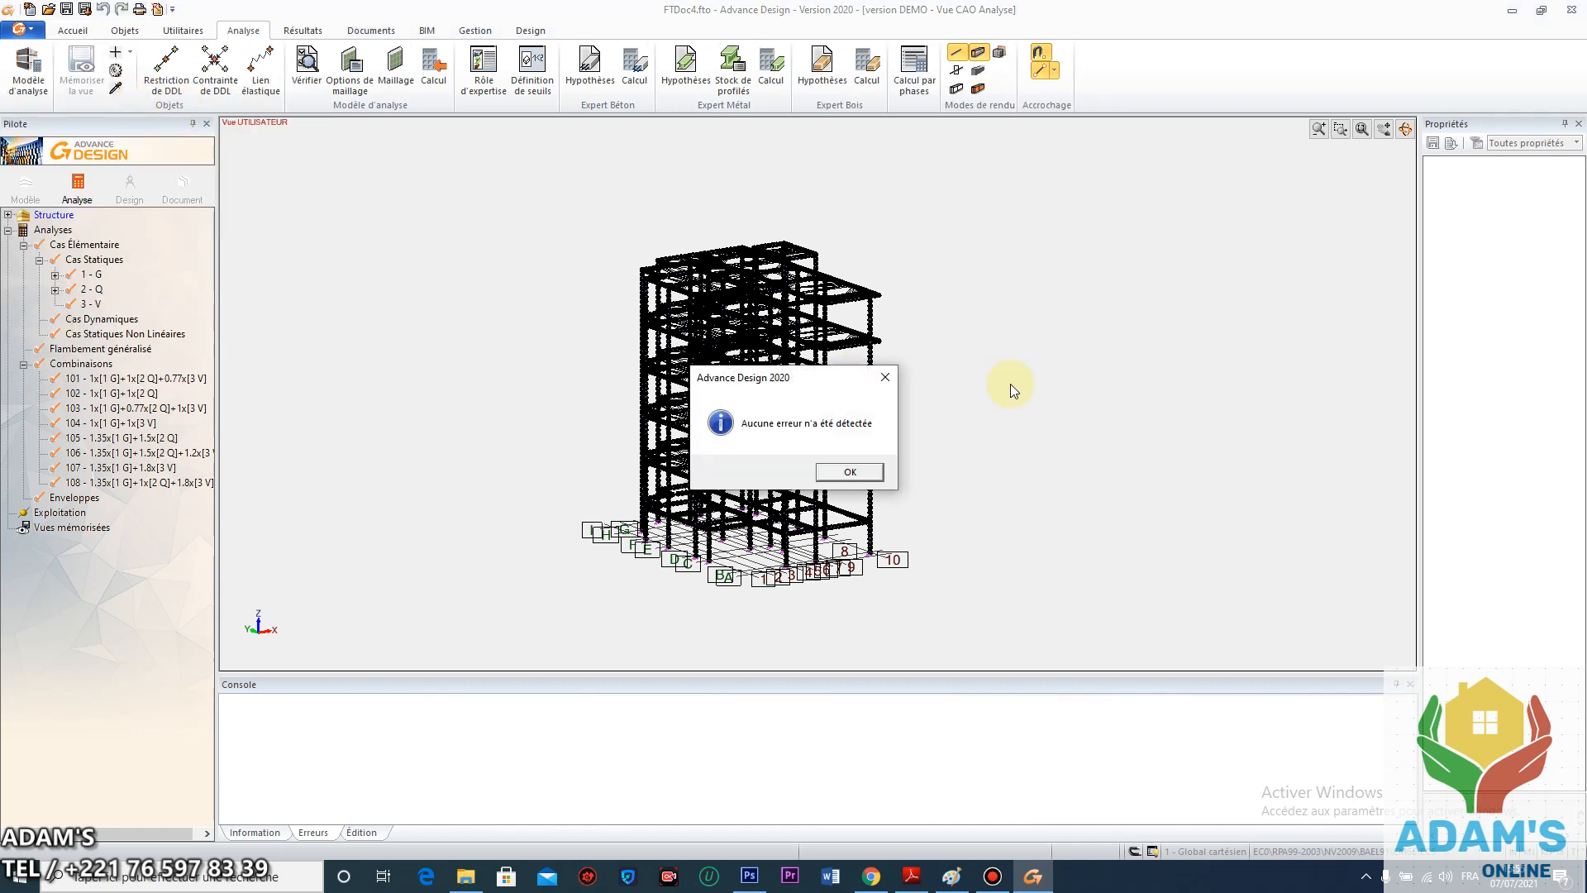
pyautogui.click(866, 472)
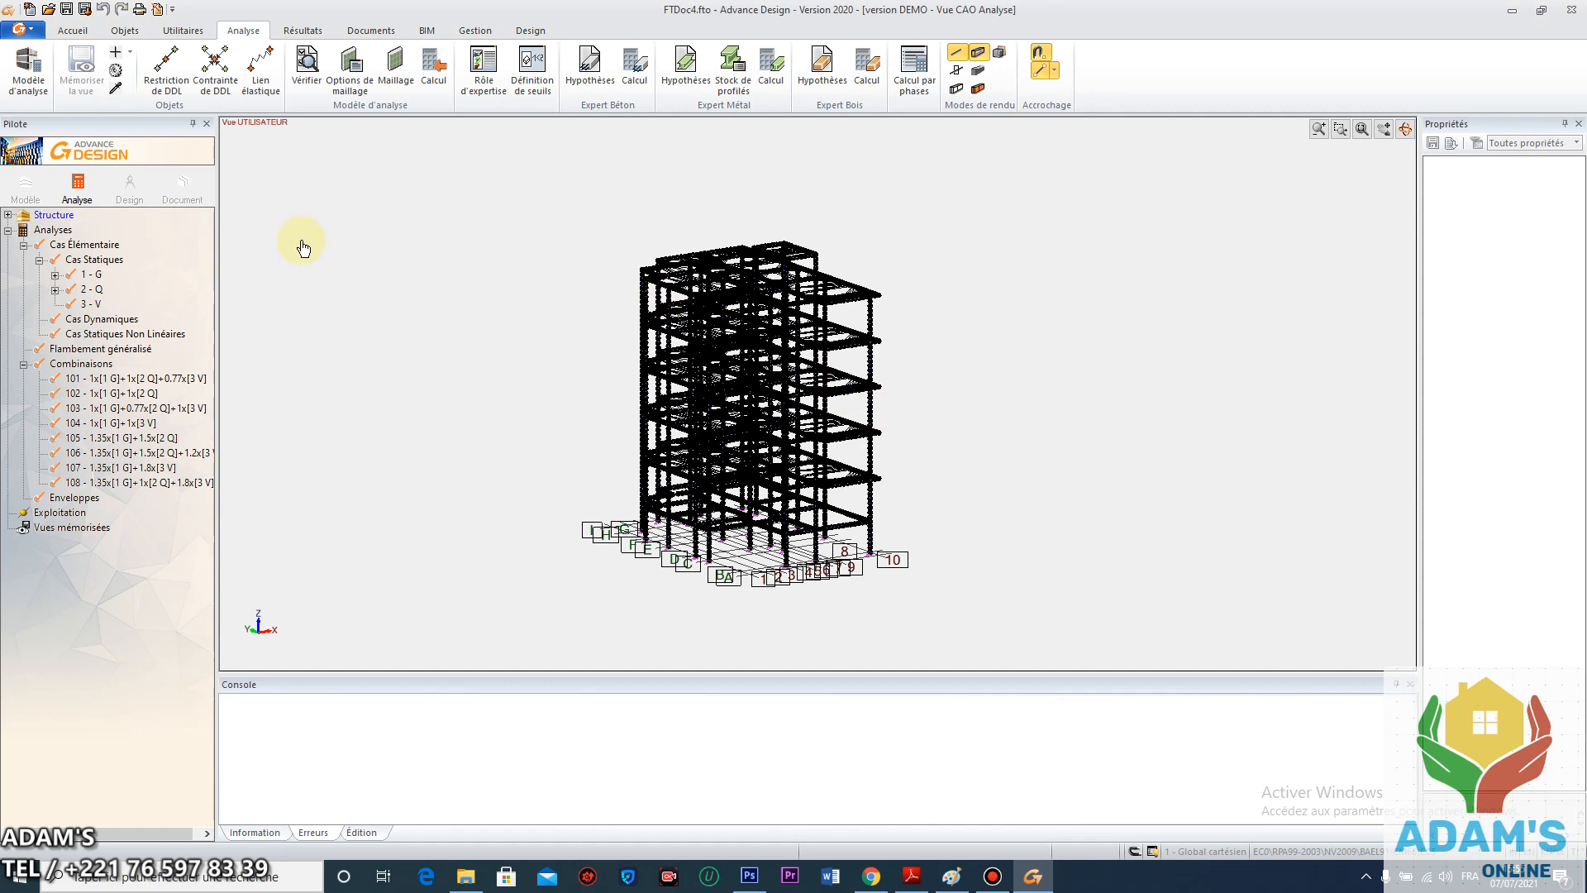
# Examine the meshed building model along with the analysis commands and display options available for it
pyautogui.click(25, 31)
pyautogui.moveTo(59, 163)
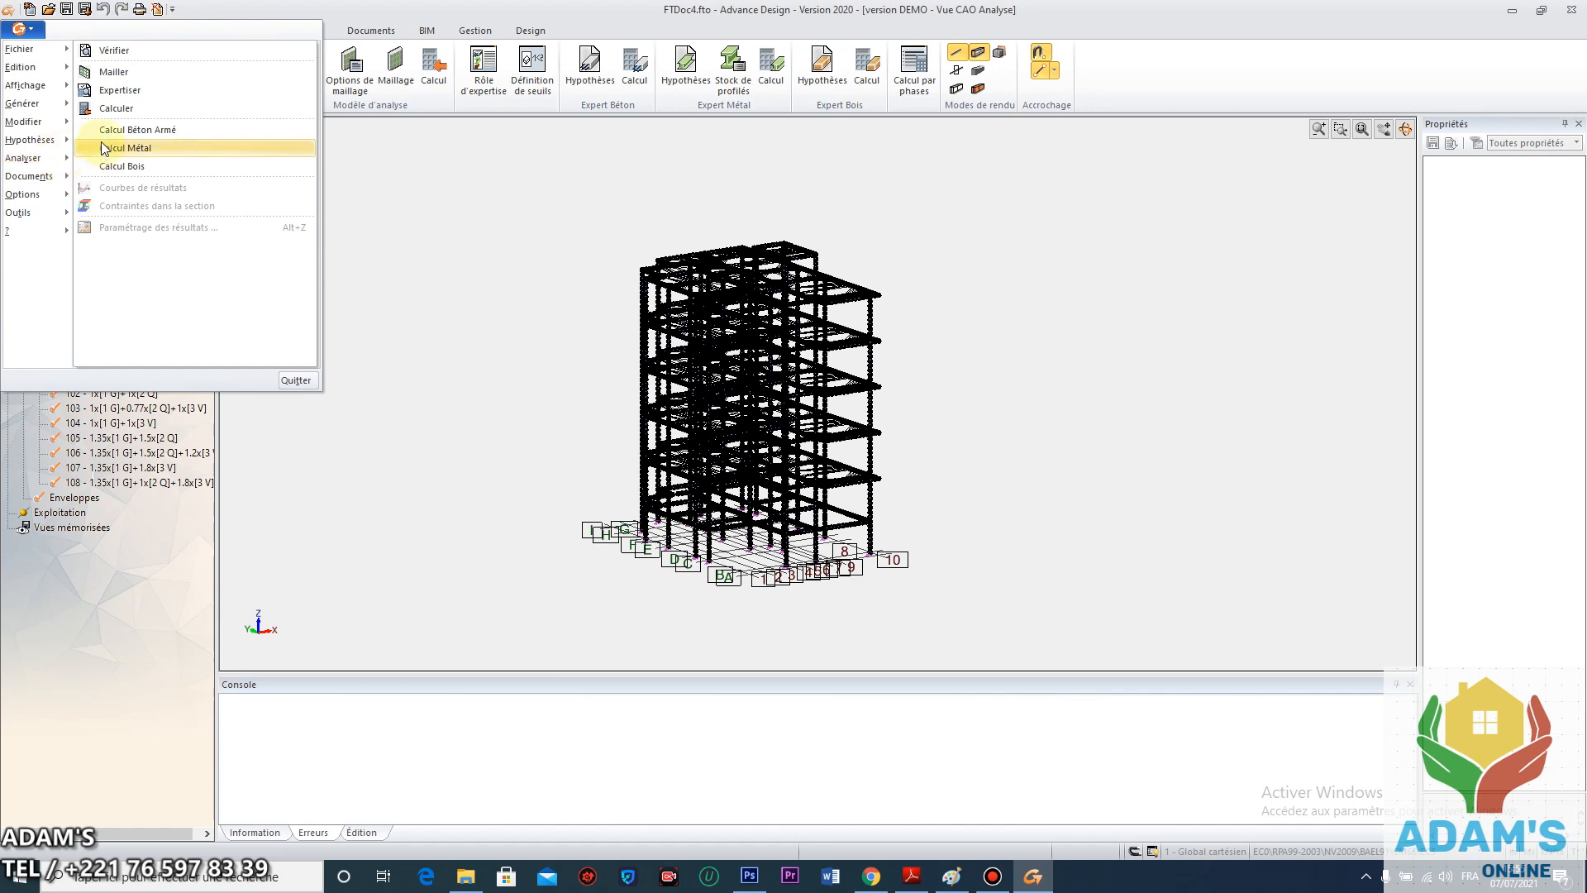
pyautogui.click(335, 220)
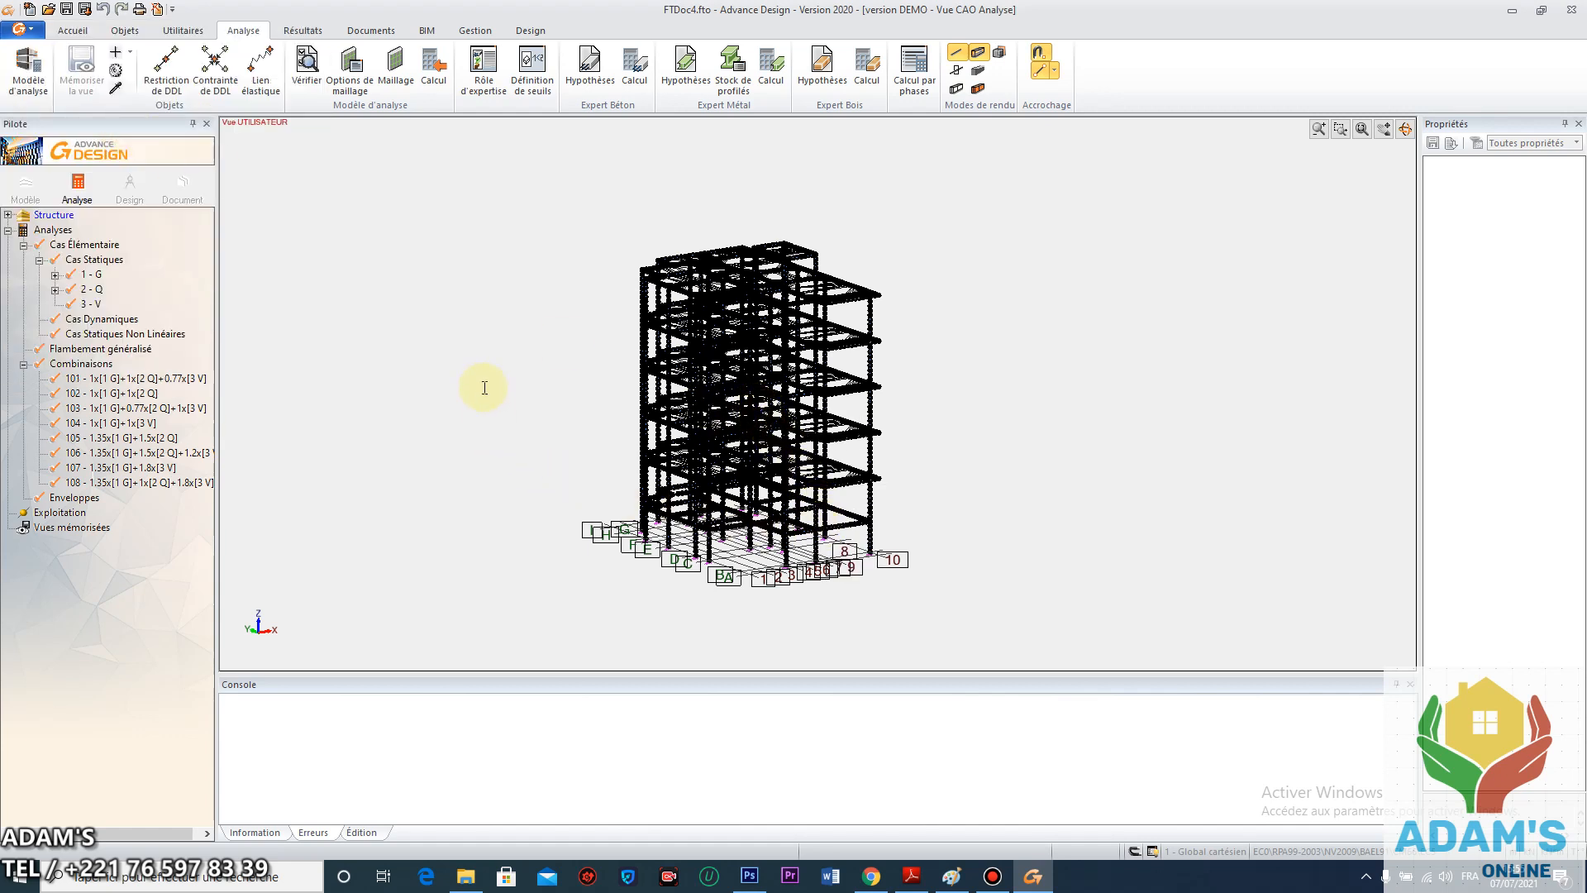
pyautogui.scroll(2, 762, 521)
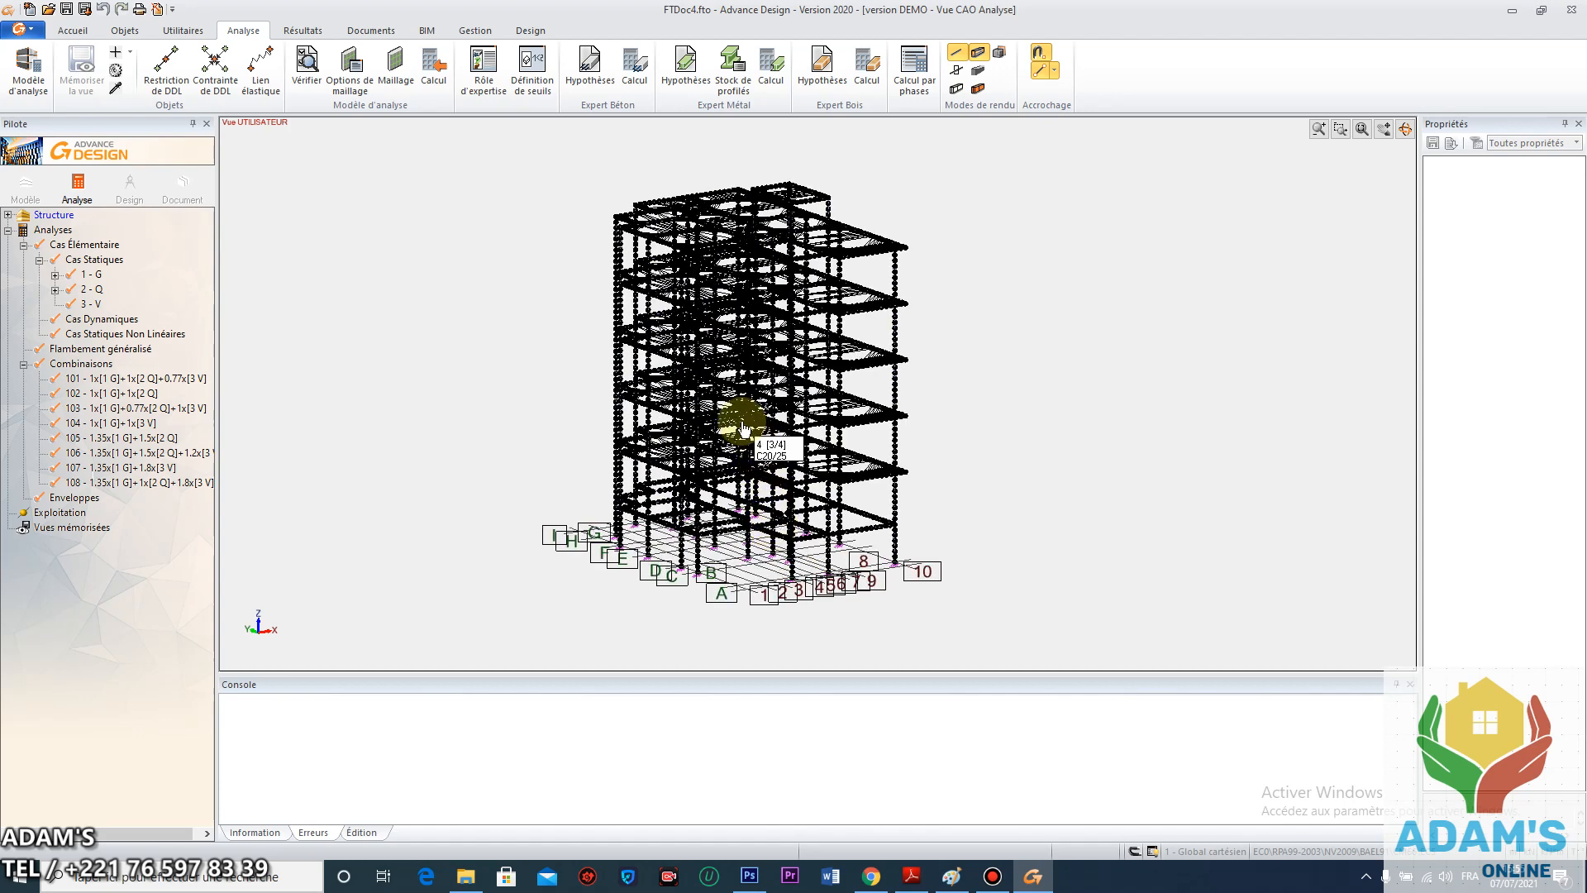
pyautogui.moveTo(743, 427); pyautogui.dragTo(727, 453, button='middle')
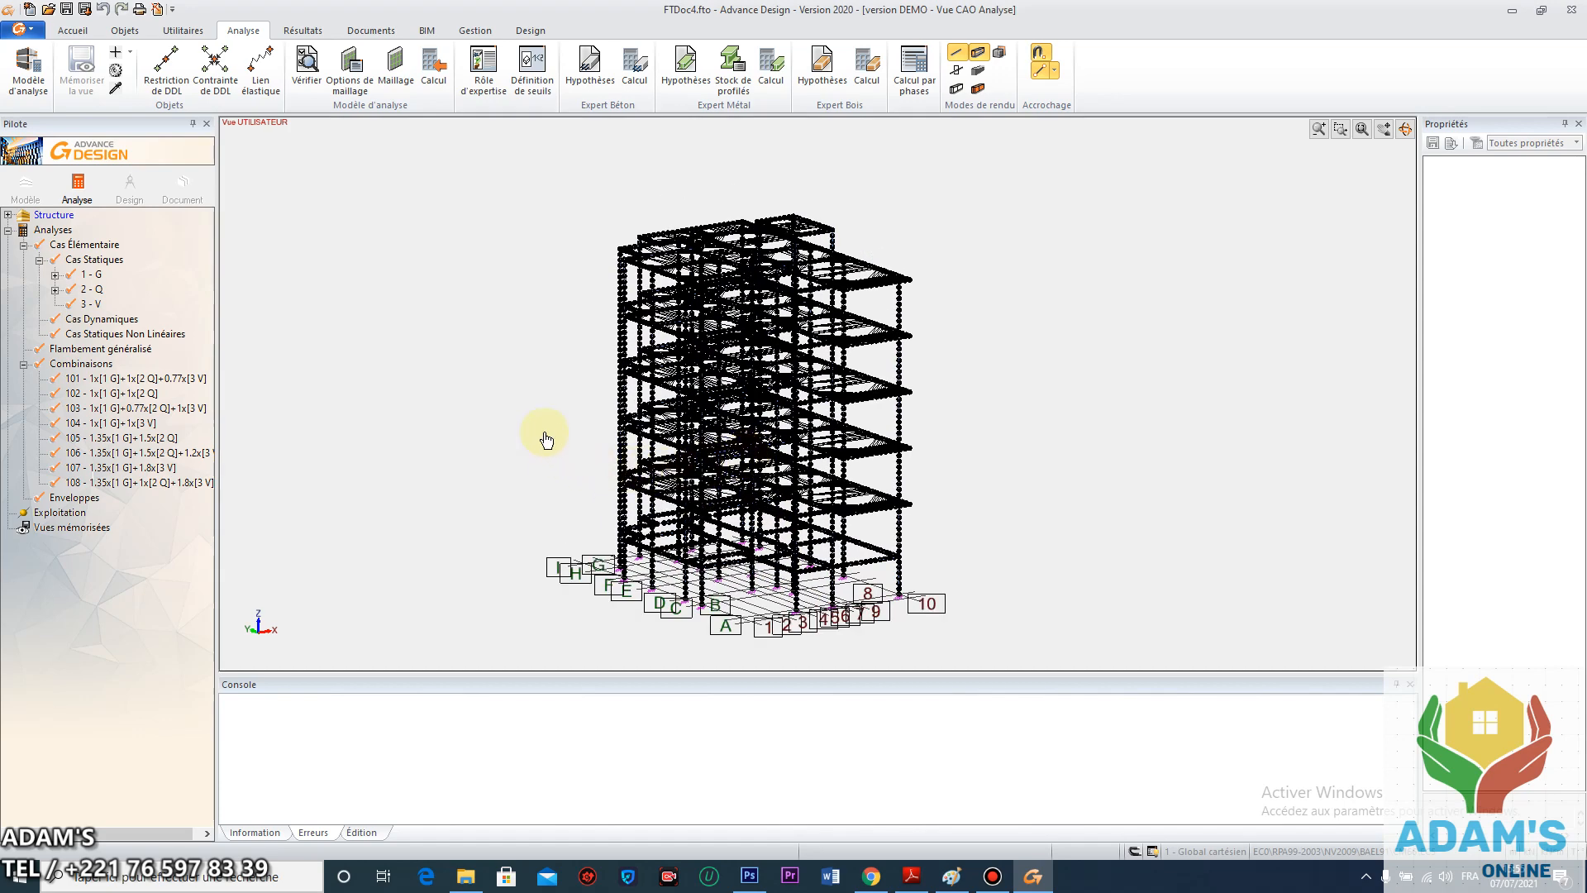
pyautogui.moveTo(545, 438); pyautogui.dragTo(567, 383, button='middle')
pyautogui.rightClick(1022, 345)
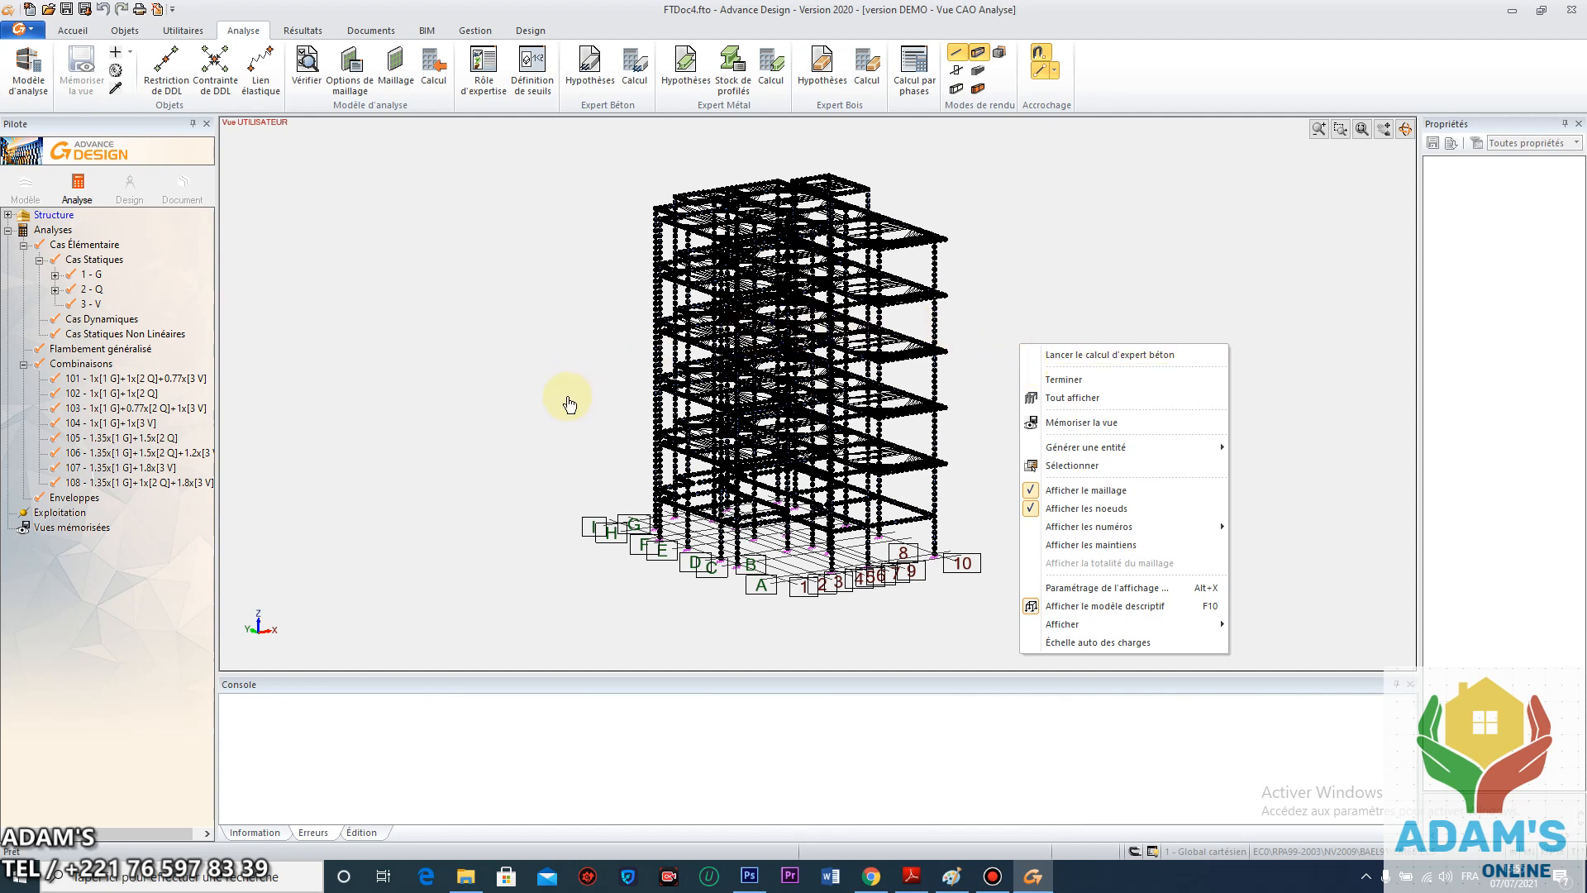
pyautogui.moveTo(560, 426); pyautogui.dragTo(439, 350)
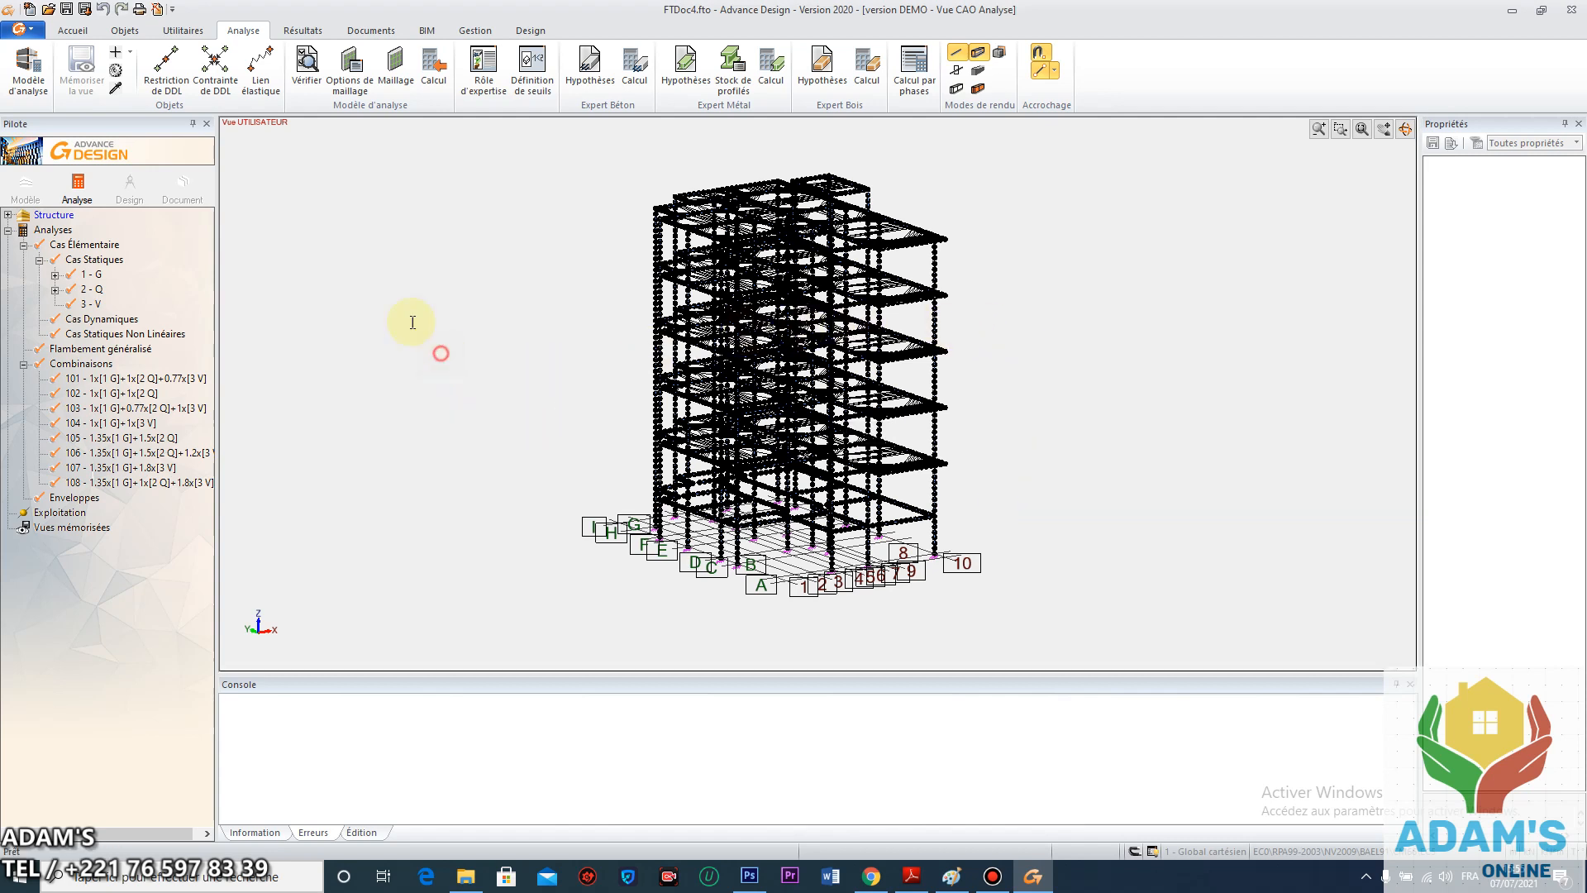
# Try to launch the reinforced concrete calculation (Calcul Béton Armé) on the meshed analysis model
pyautogui.click(21, 29)
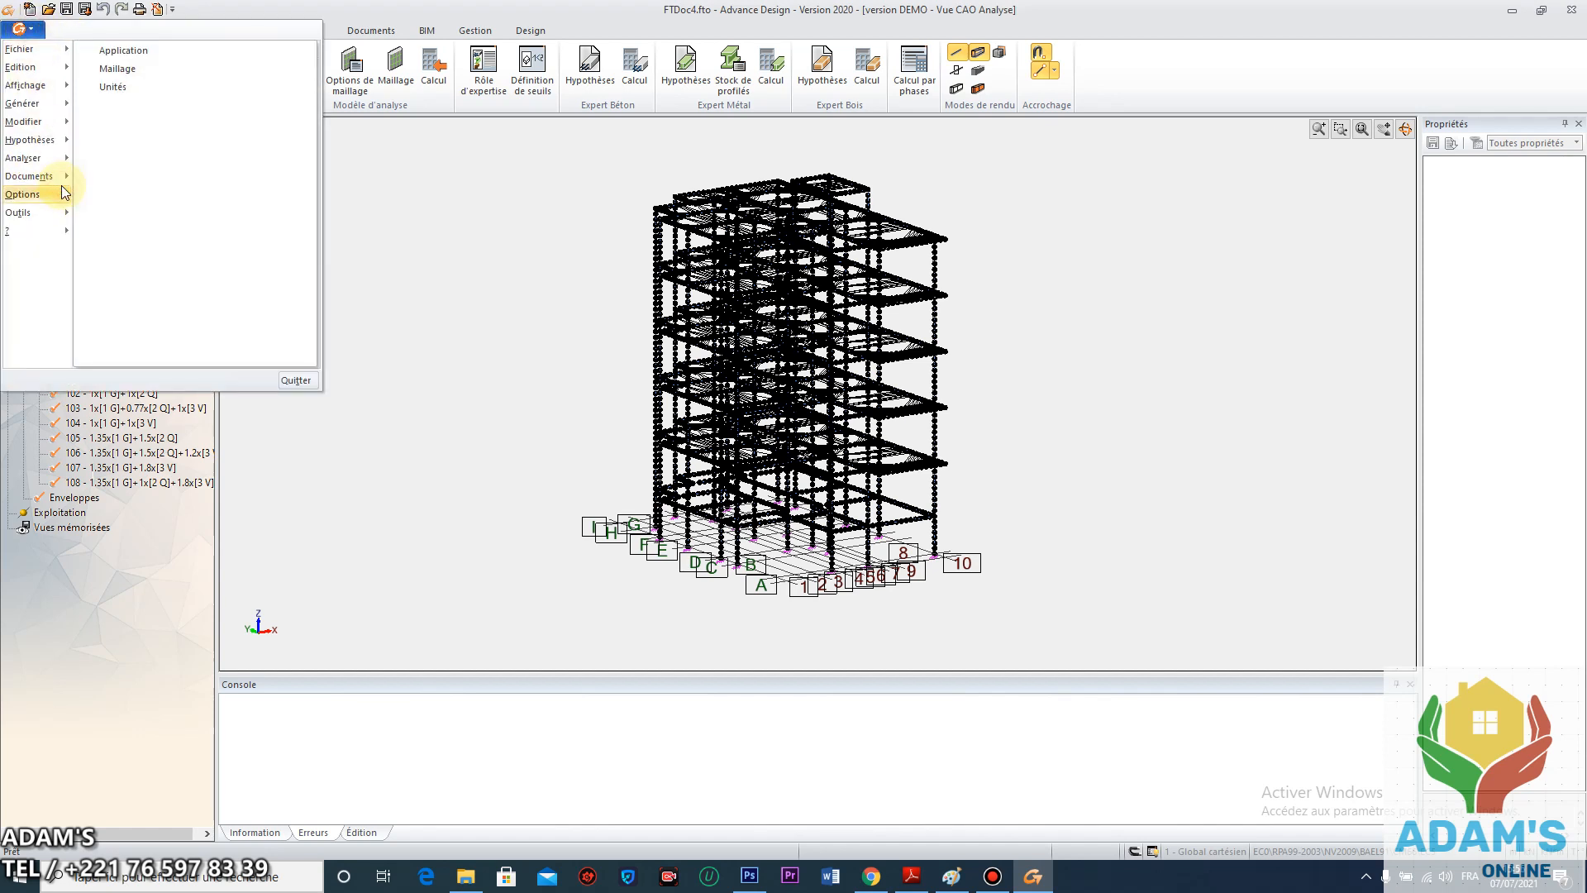
pyautogui.moveTo(60, 158)
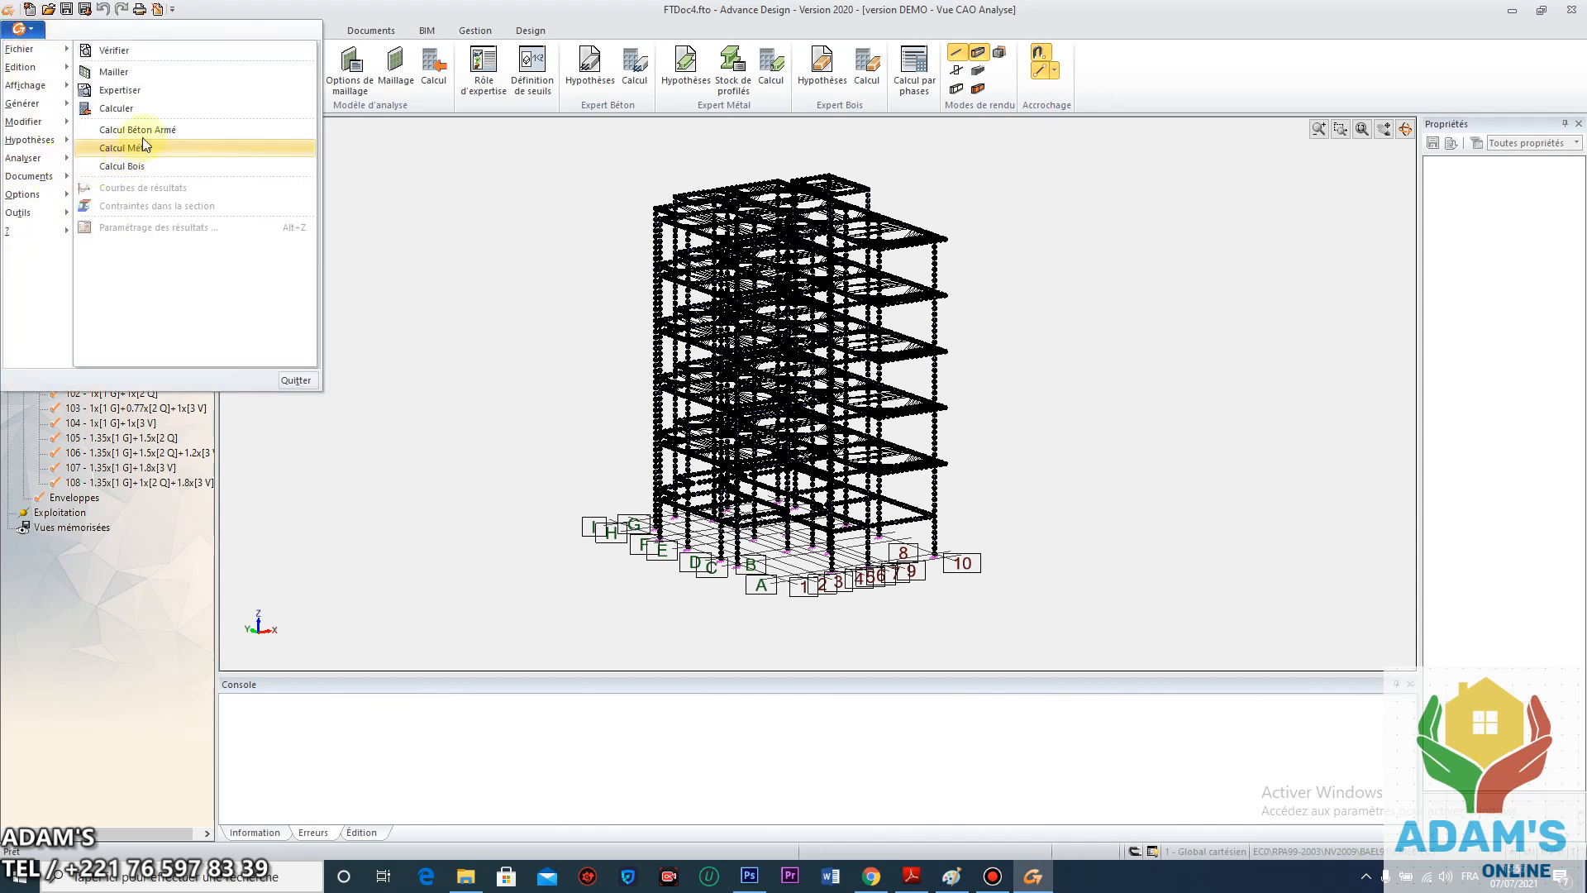
pyautogui.click(154, 132)
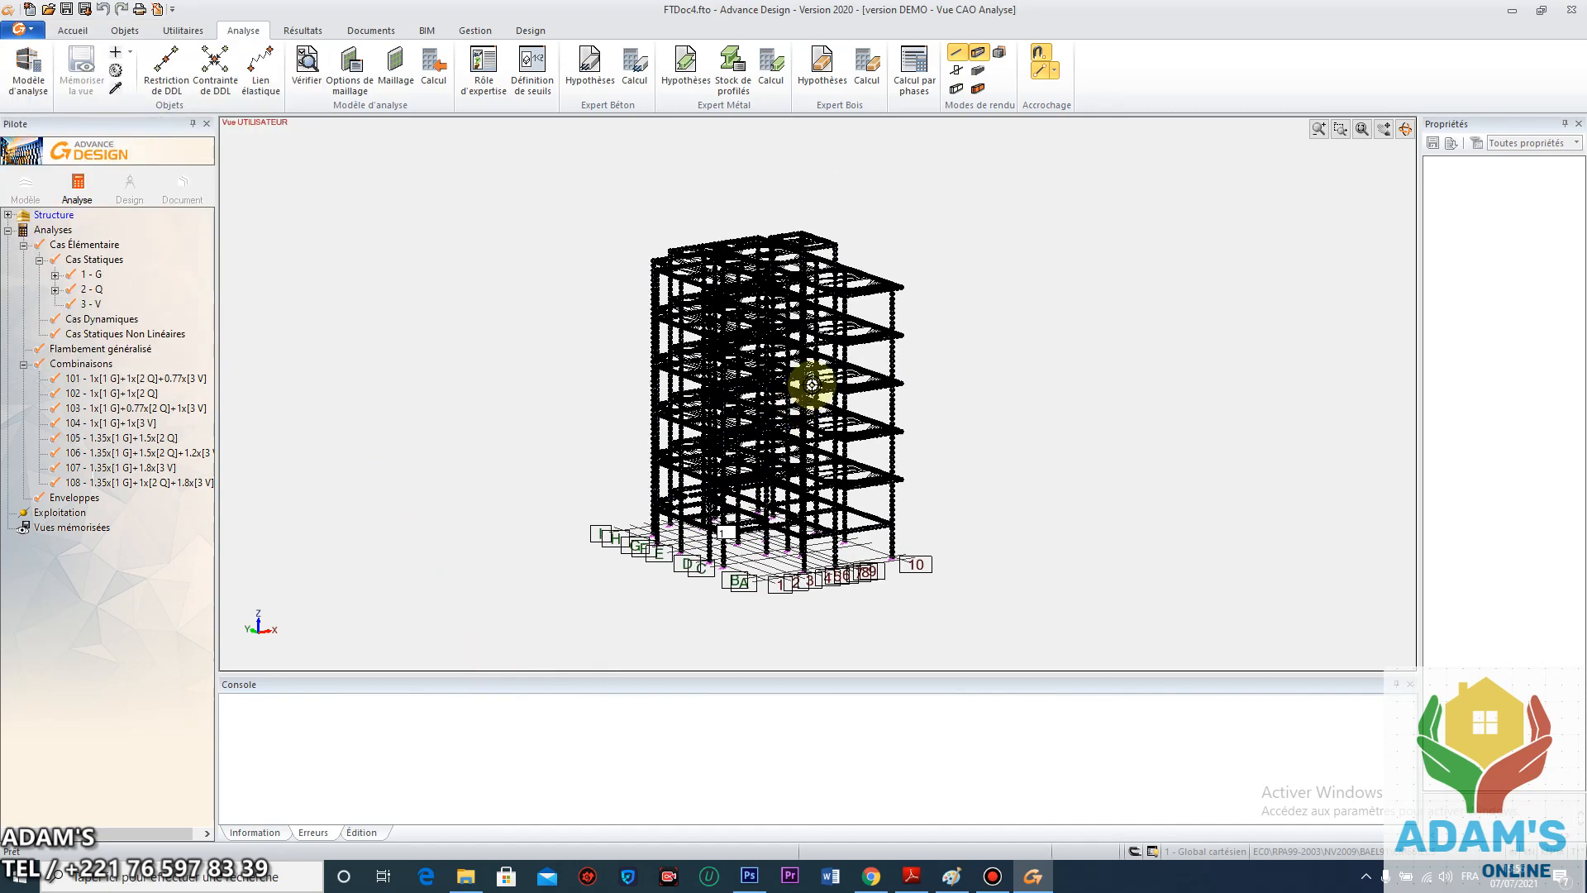
# Examine the meshed building model and check the console's error and information messages
pyautogui.scroll(4, 861, 297)
pyautogui.scroll(-3, 867, 304)
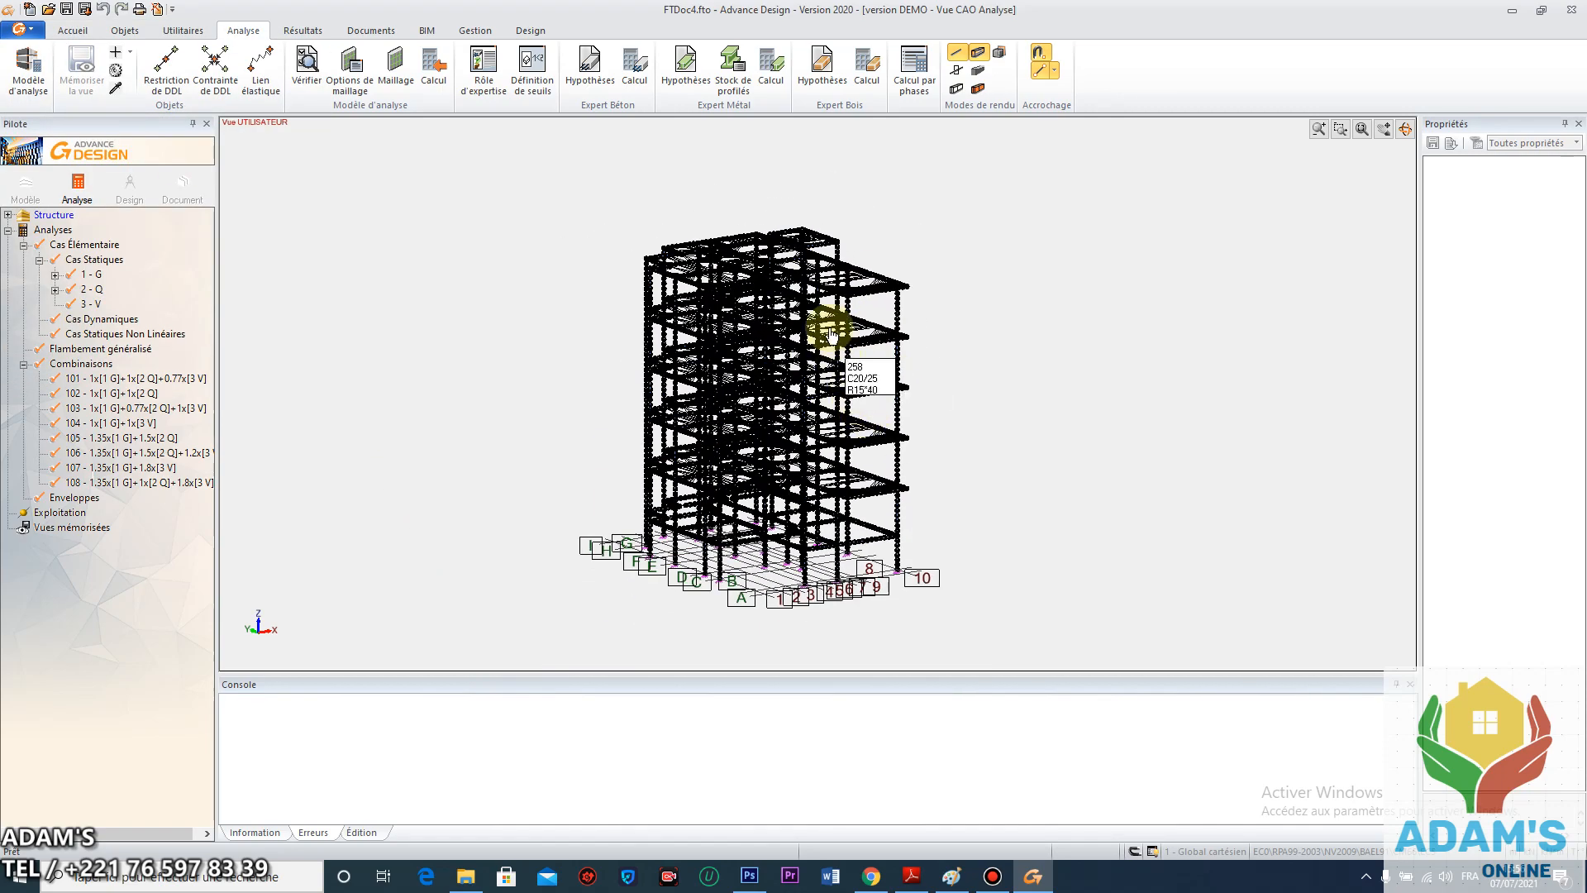
pyautogui.scroll(-1, 744, 300)
pyautogui.scroll(3, 802, 442)
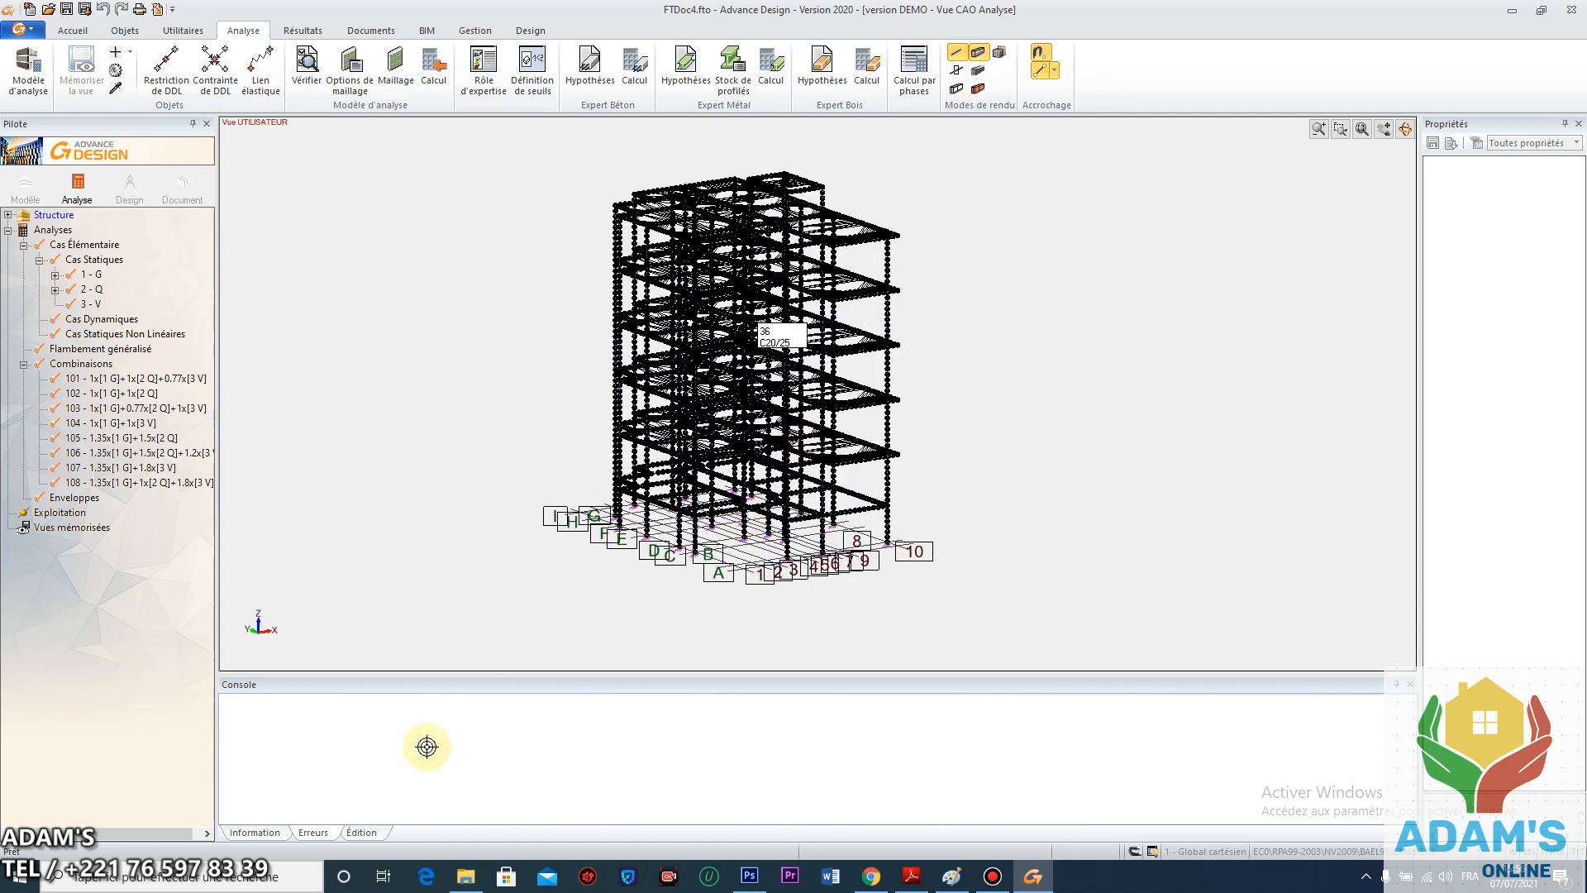
pyautogui.click(312, 832)
pyautogui.click(256, 835)
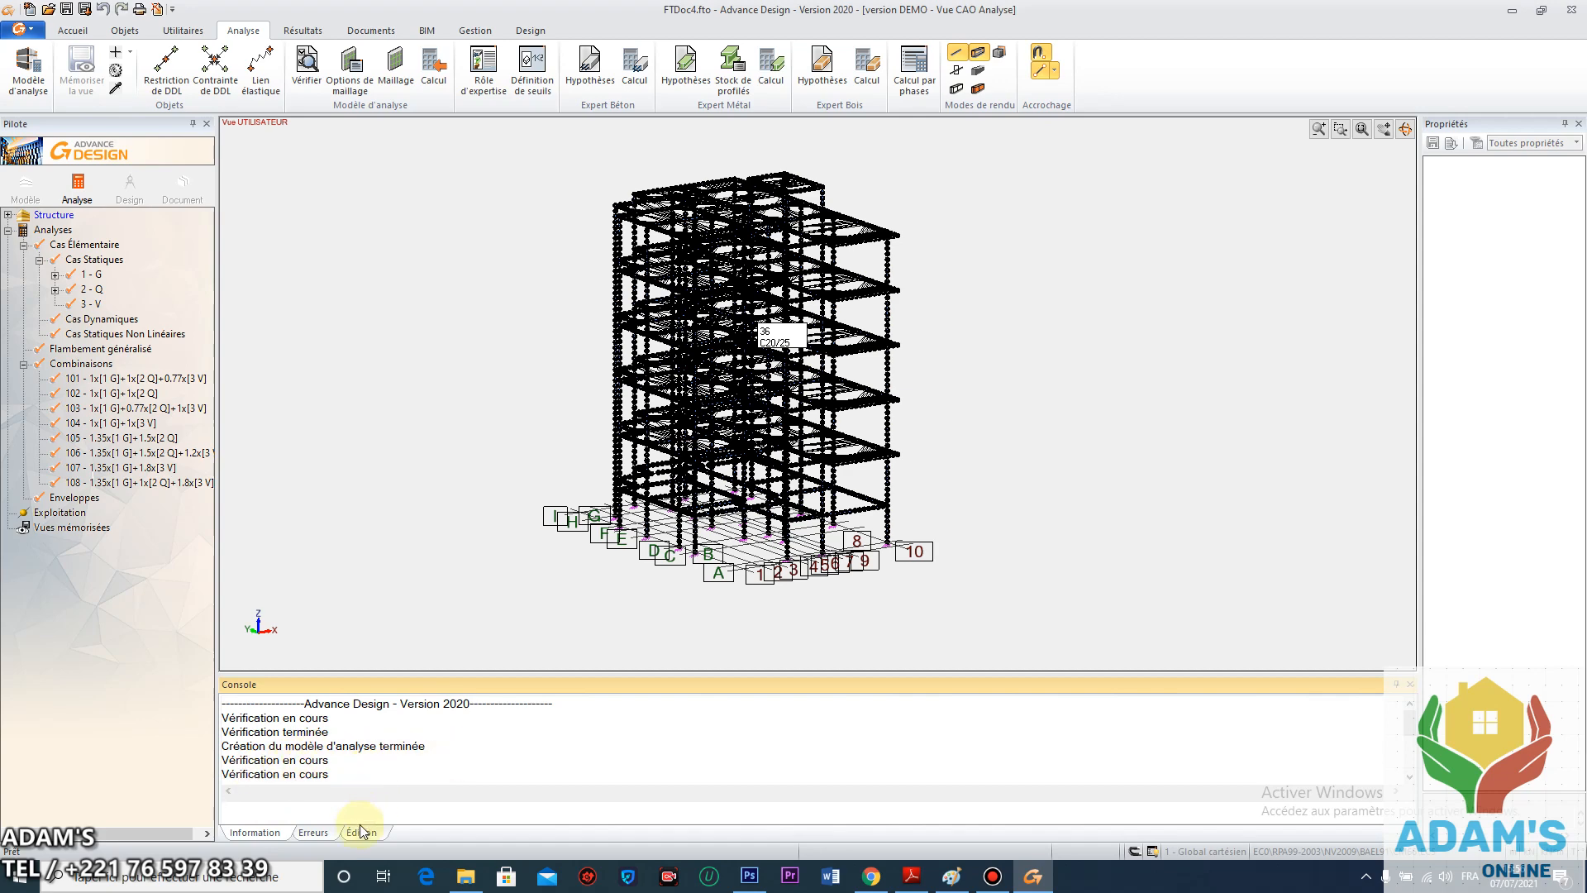
pyautogui.scroll(-1, 718, 618)
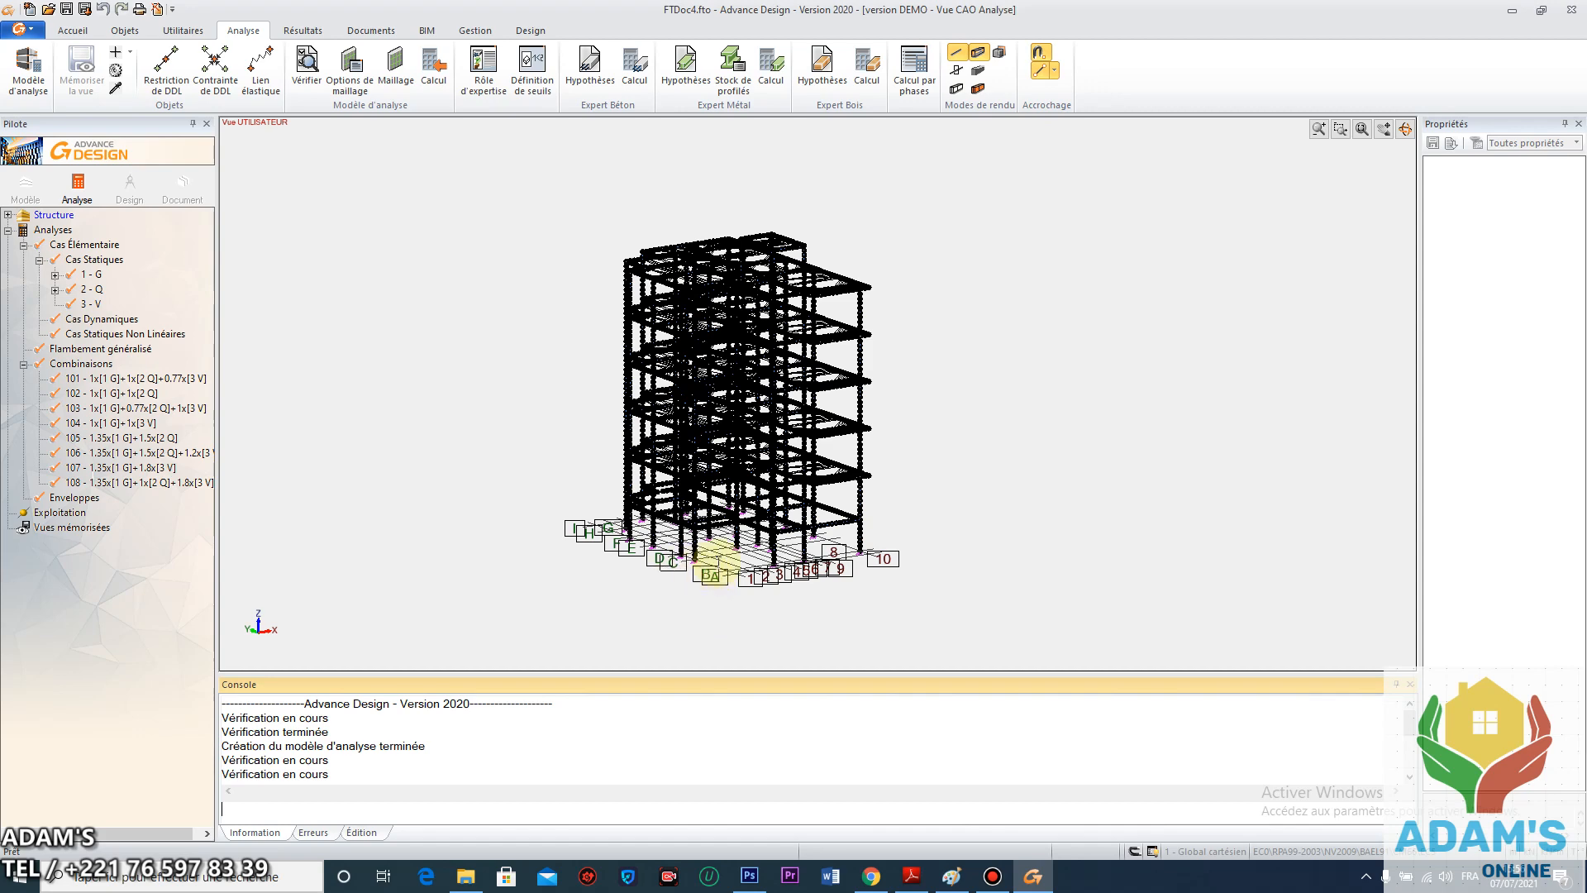
pyautogui.scroll(1, 677, 451)
pyautogui.scroll(3, 679, 452)
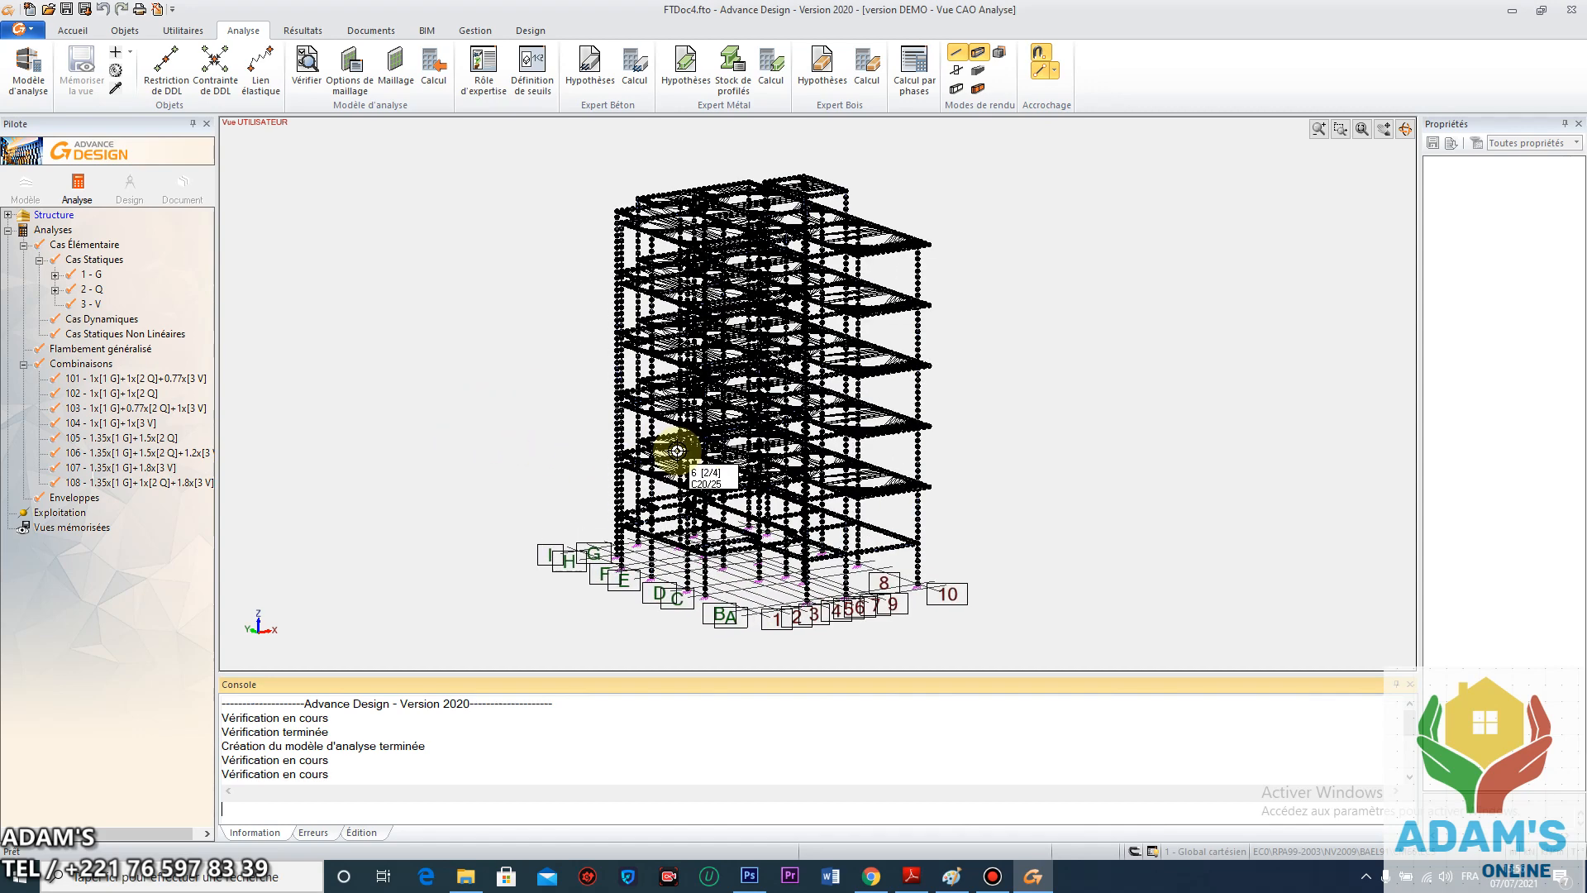
pyautogui.scroll(-4, 683, 470)
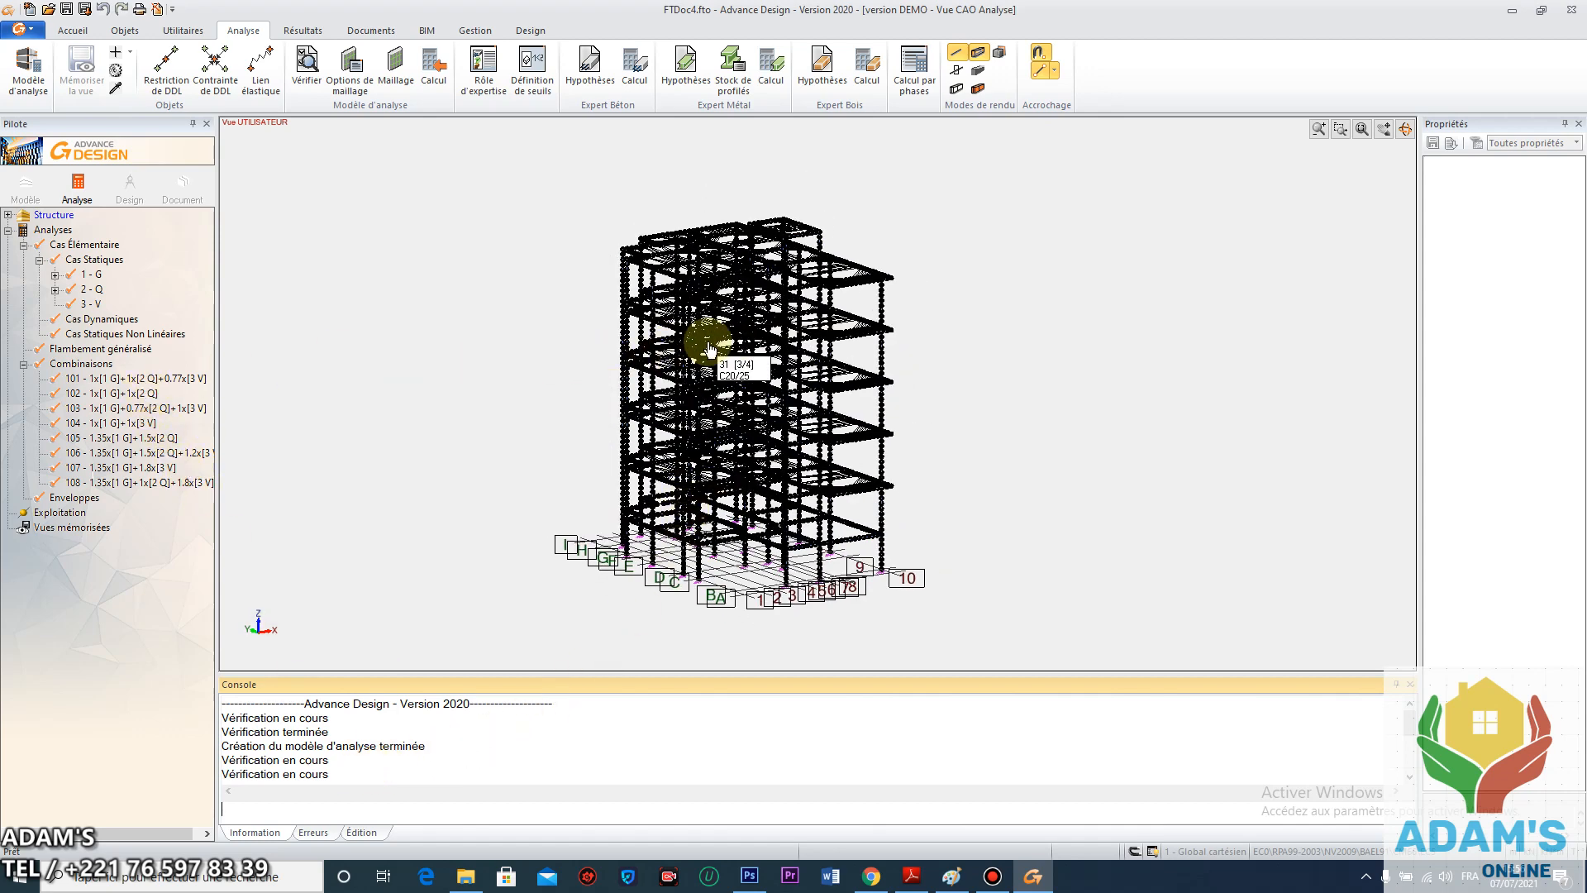
pyautogui.scroll(1, 707, 342)
pyautogui.scroll(1, 707, 341)
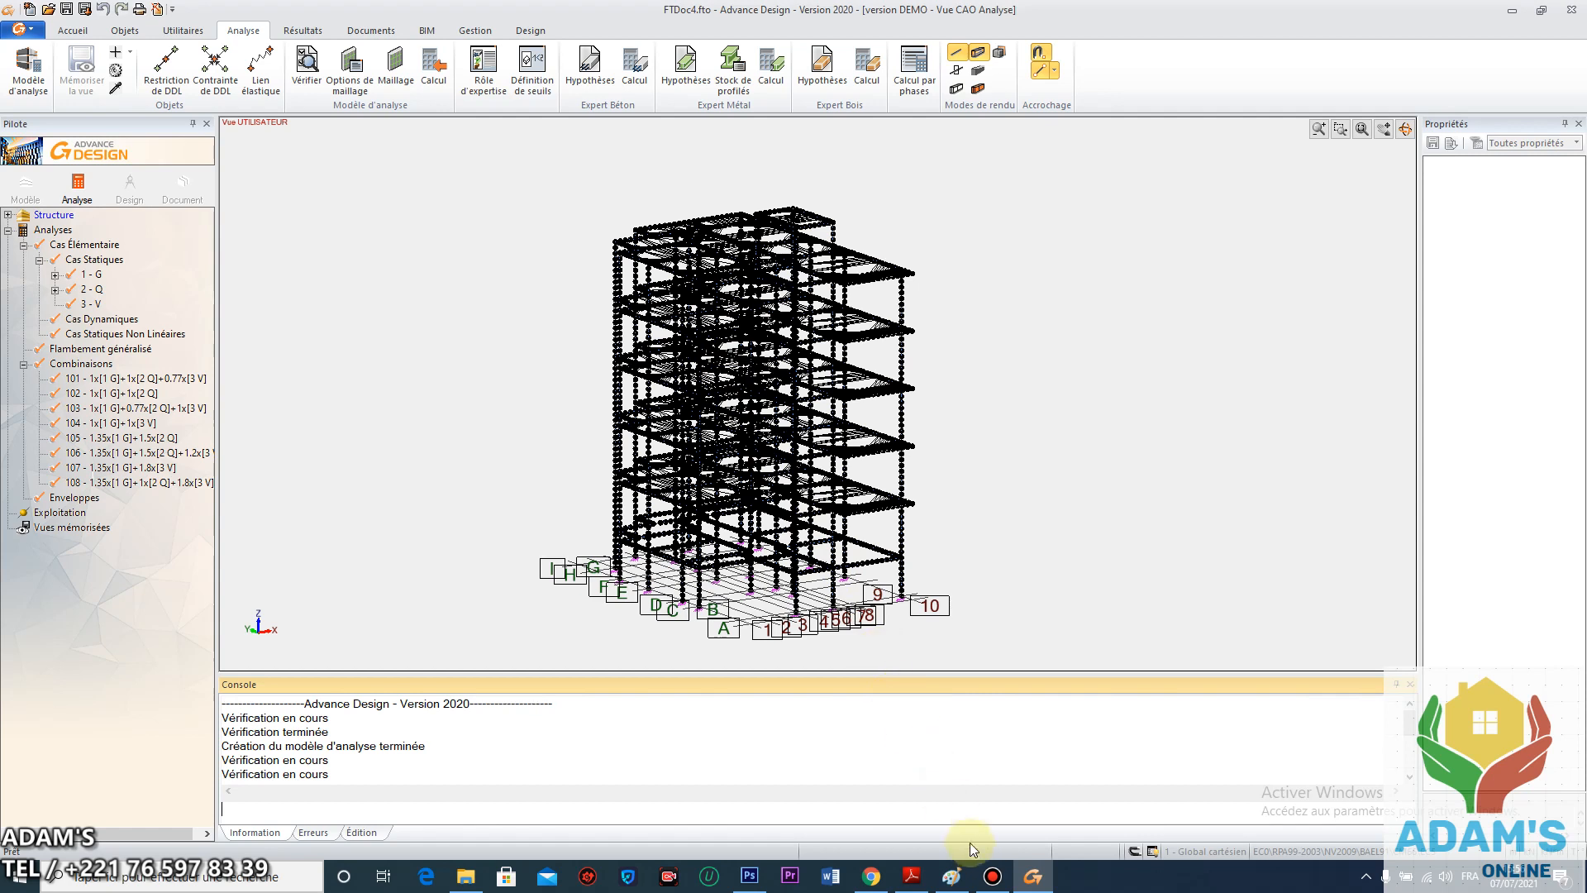
pyautogui.click(993, 878)
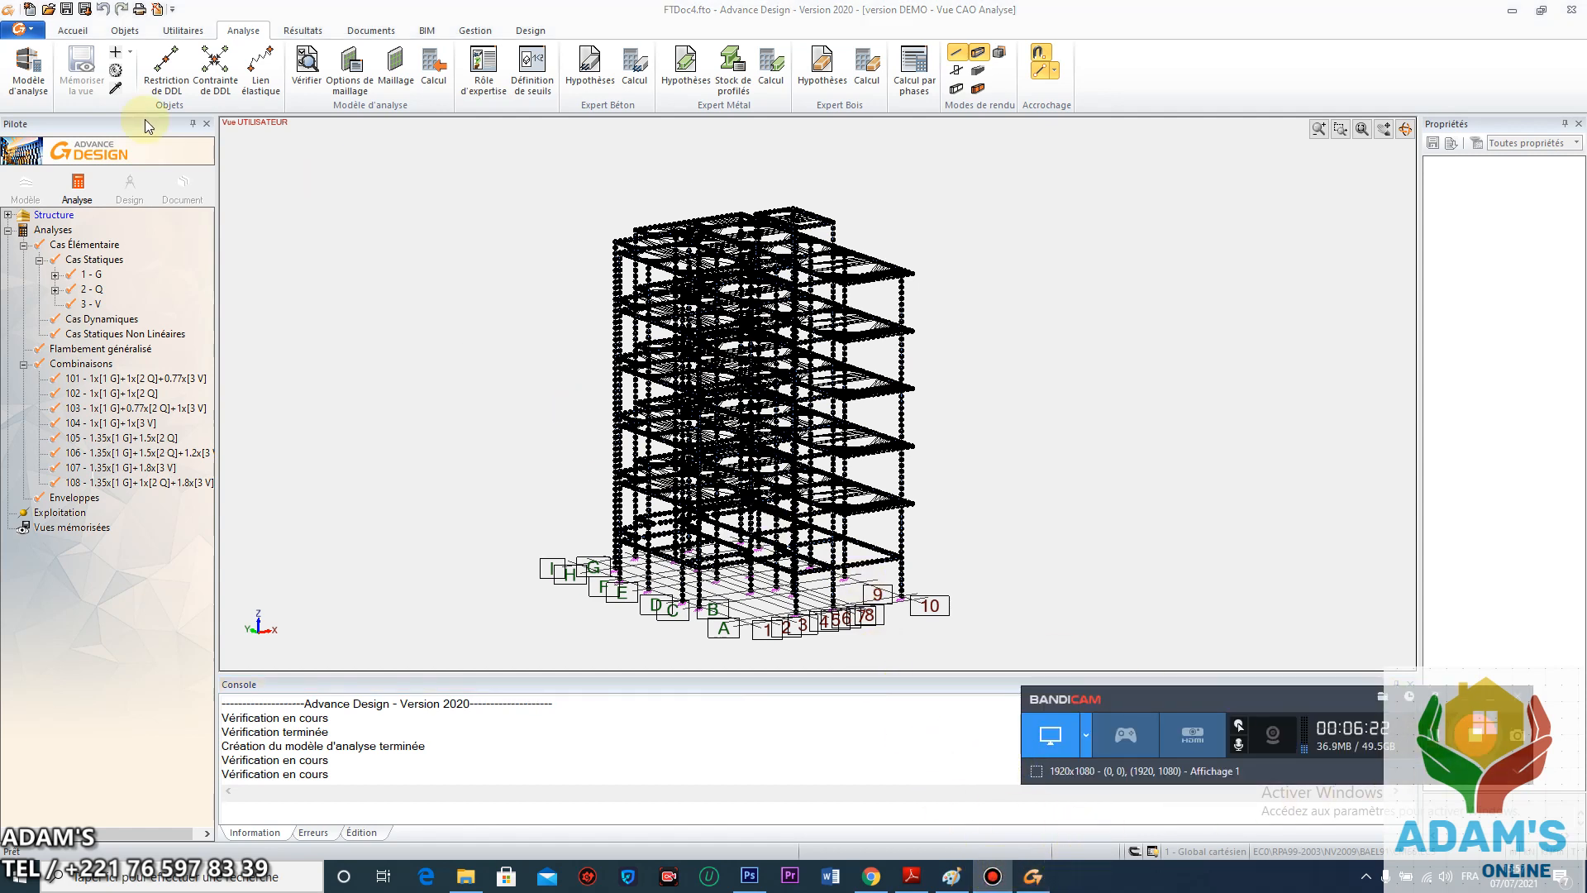
# Run the calculation sequence with Calcul Éléments finis and Calcul Béton armé enabled
pyautogui.click(36, 32)
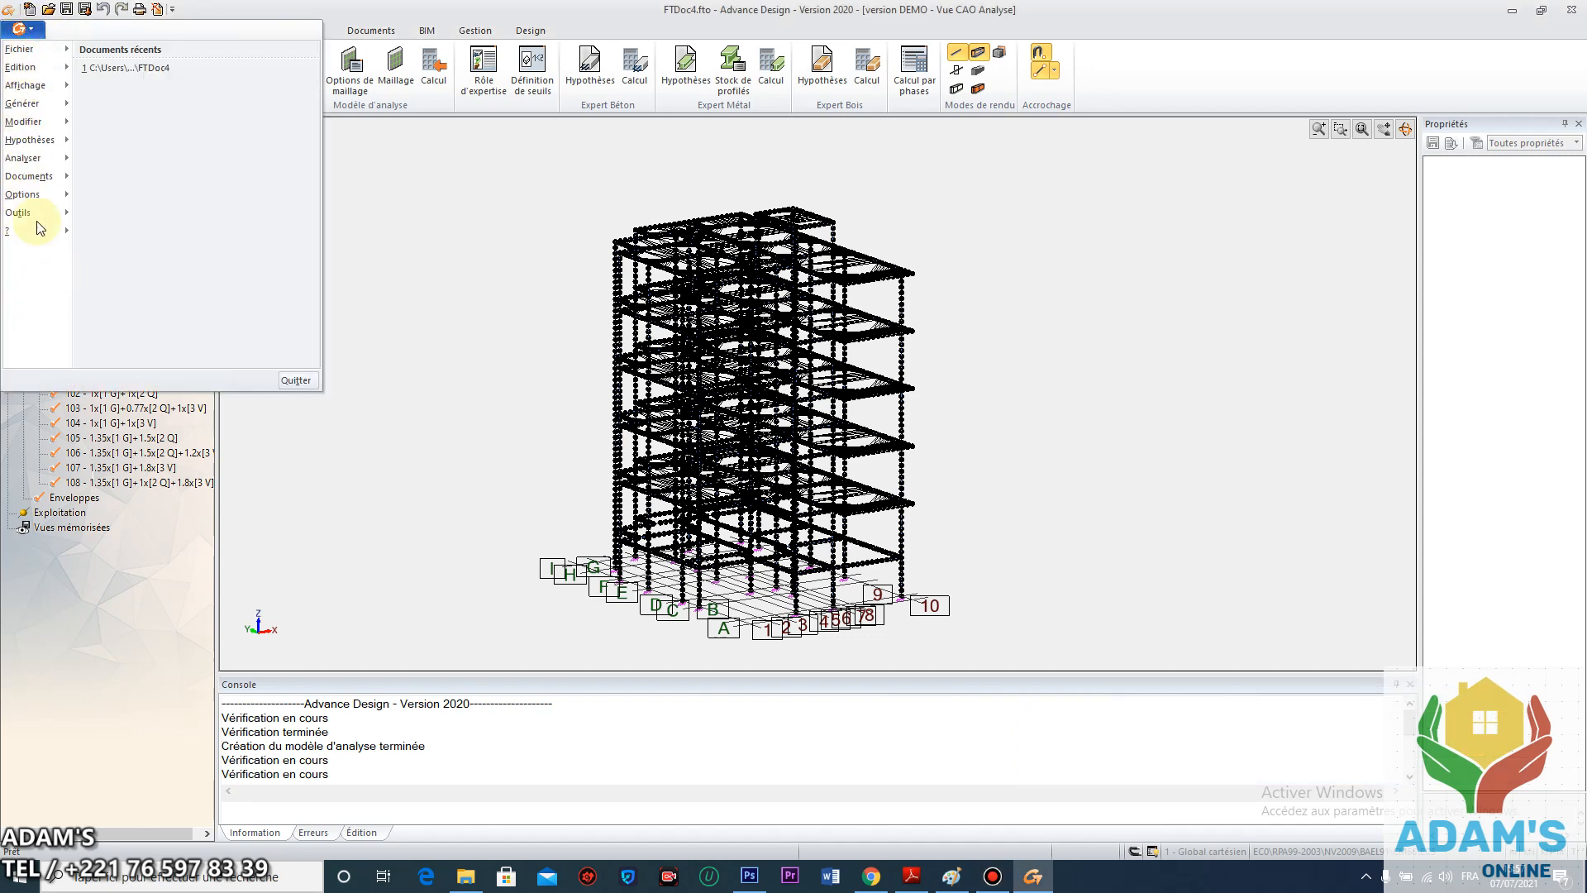
pyautogui.moveTo(66, 157)
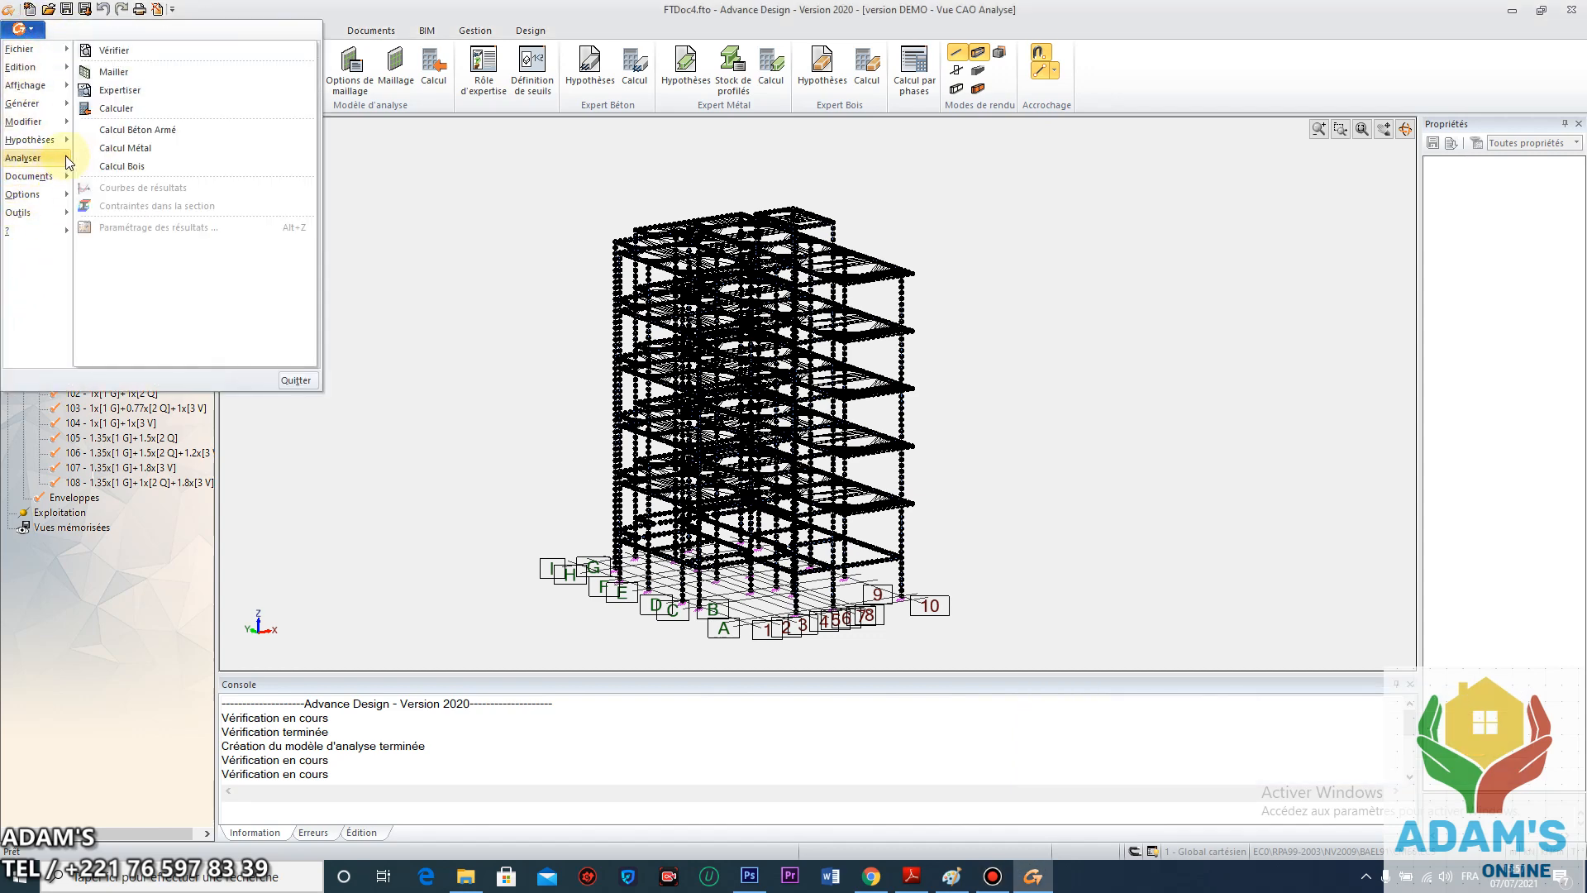
pyautogui.click(116, 108)
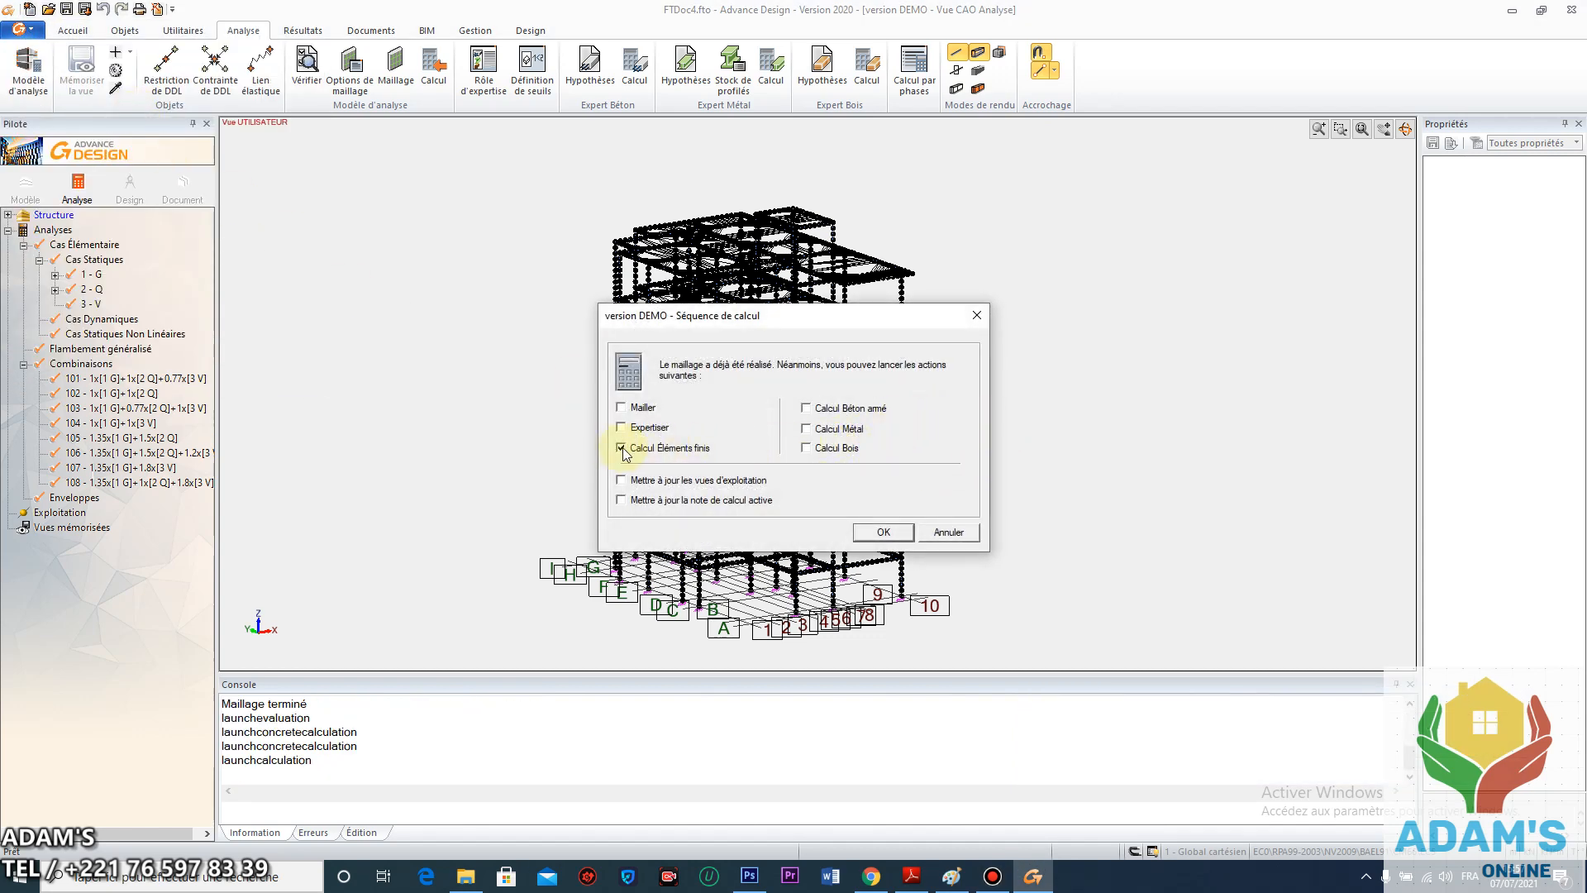
pyautogui.click(806, 408)
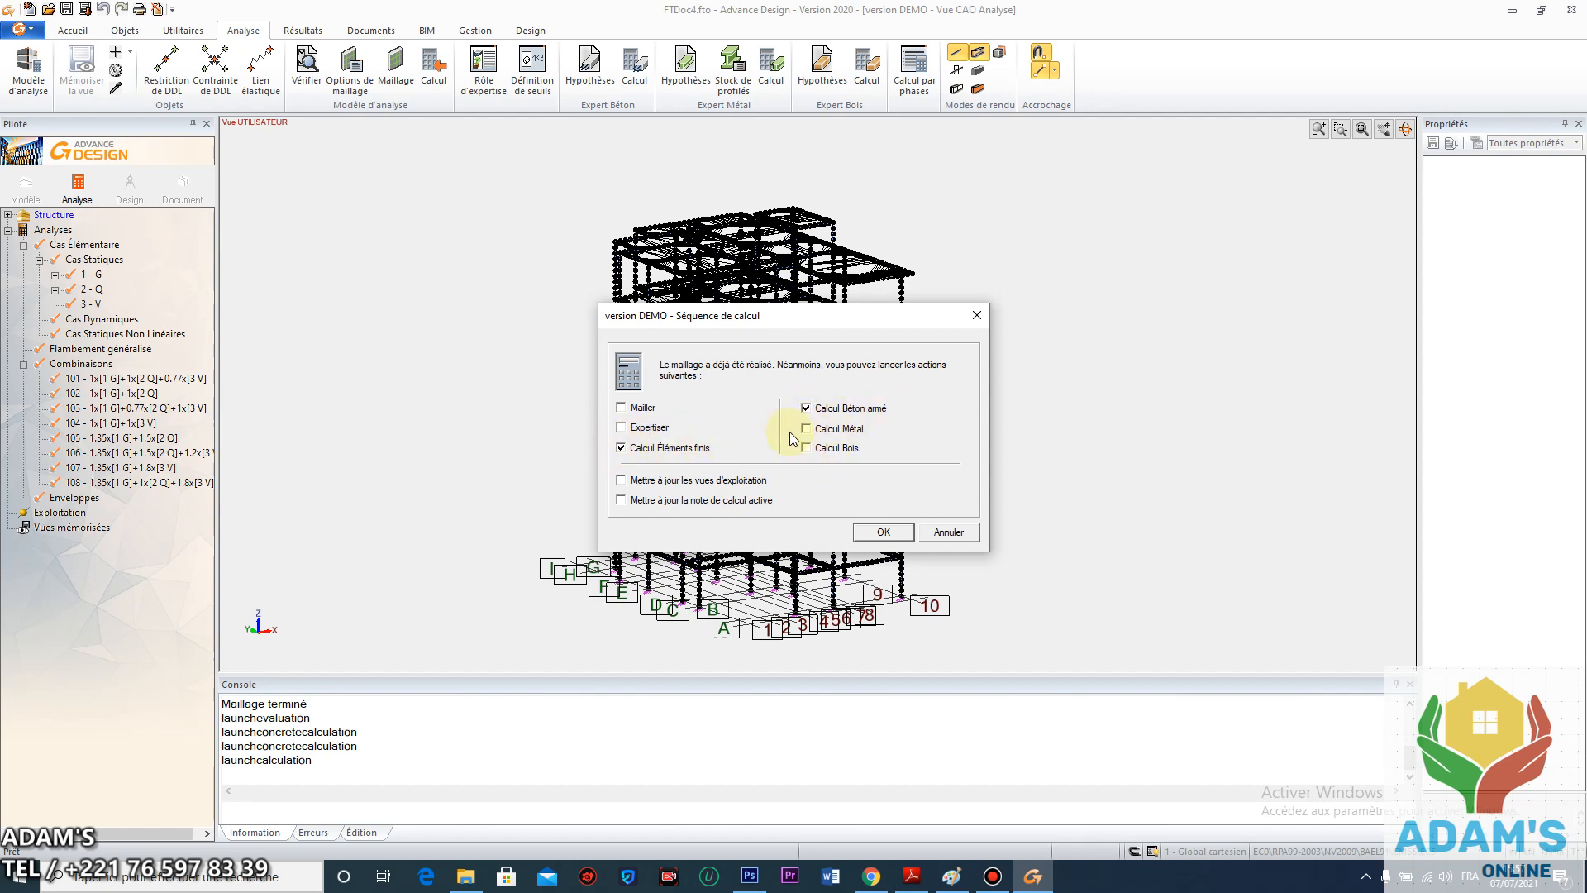
pyautogui.click(884, 531)
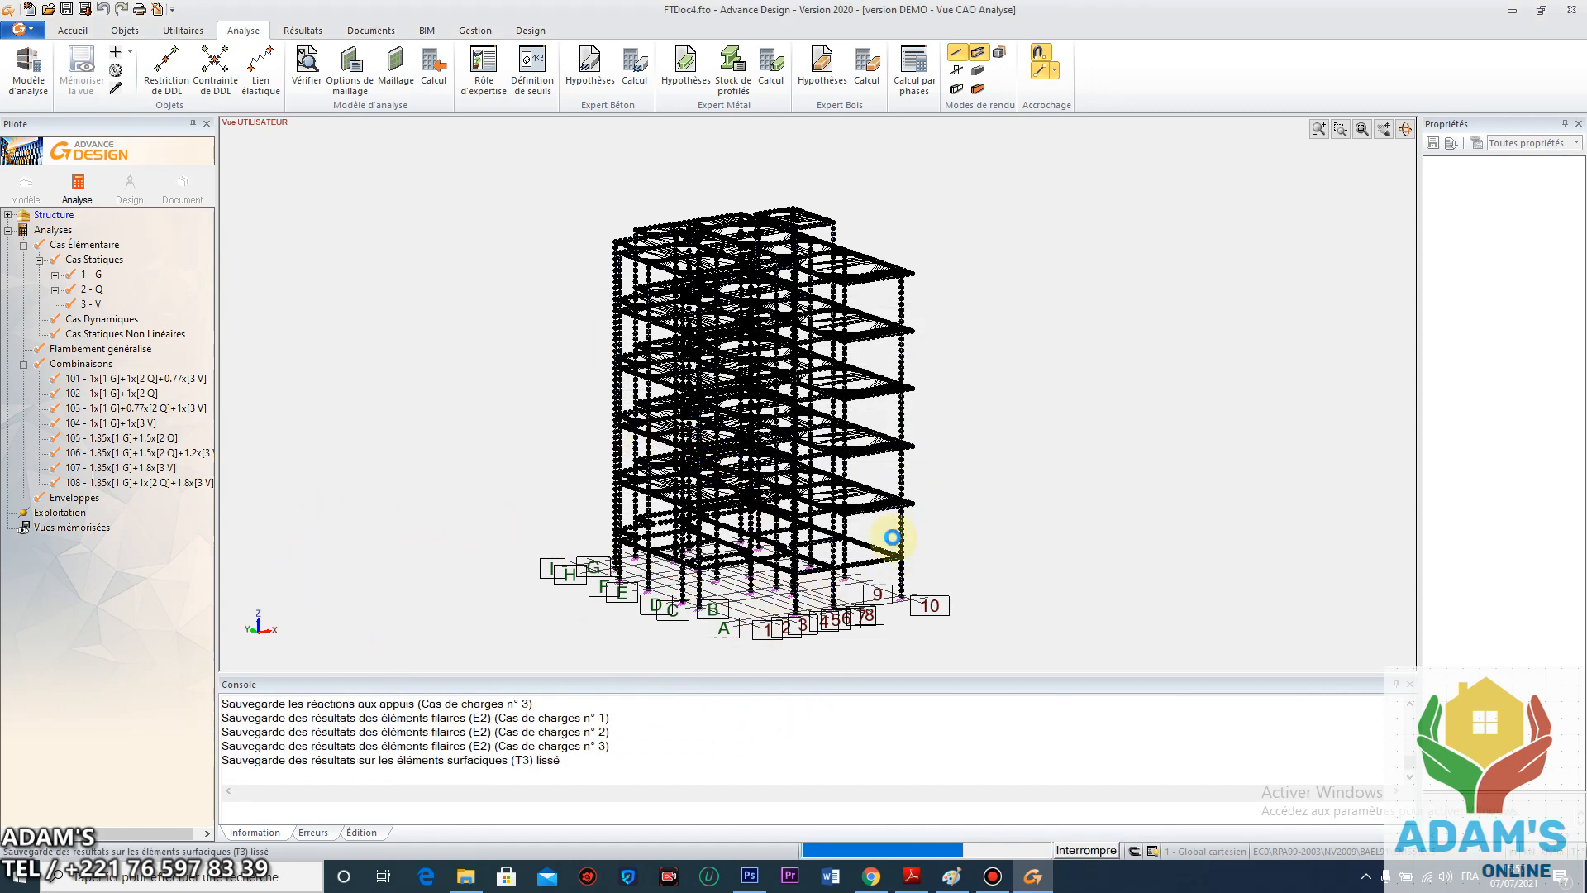
pyautogui.click(995, 878)
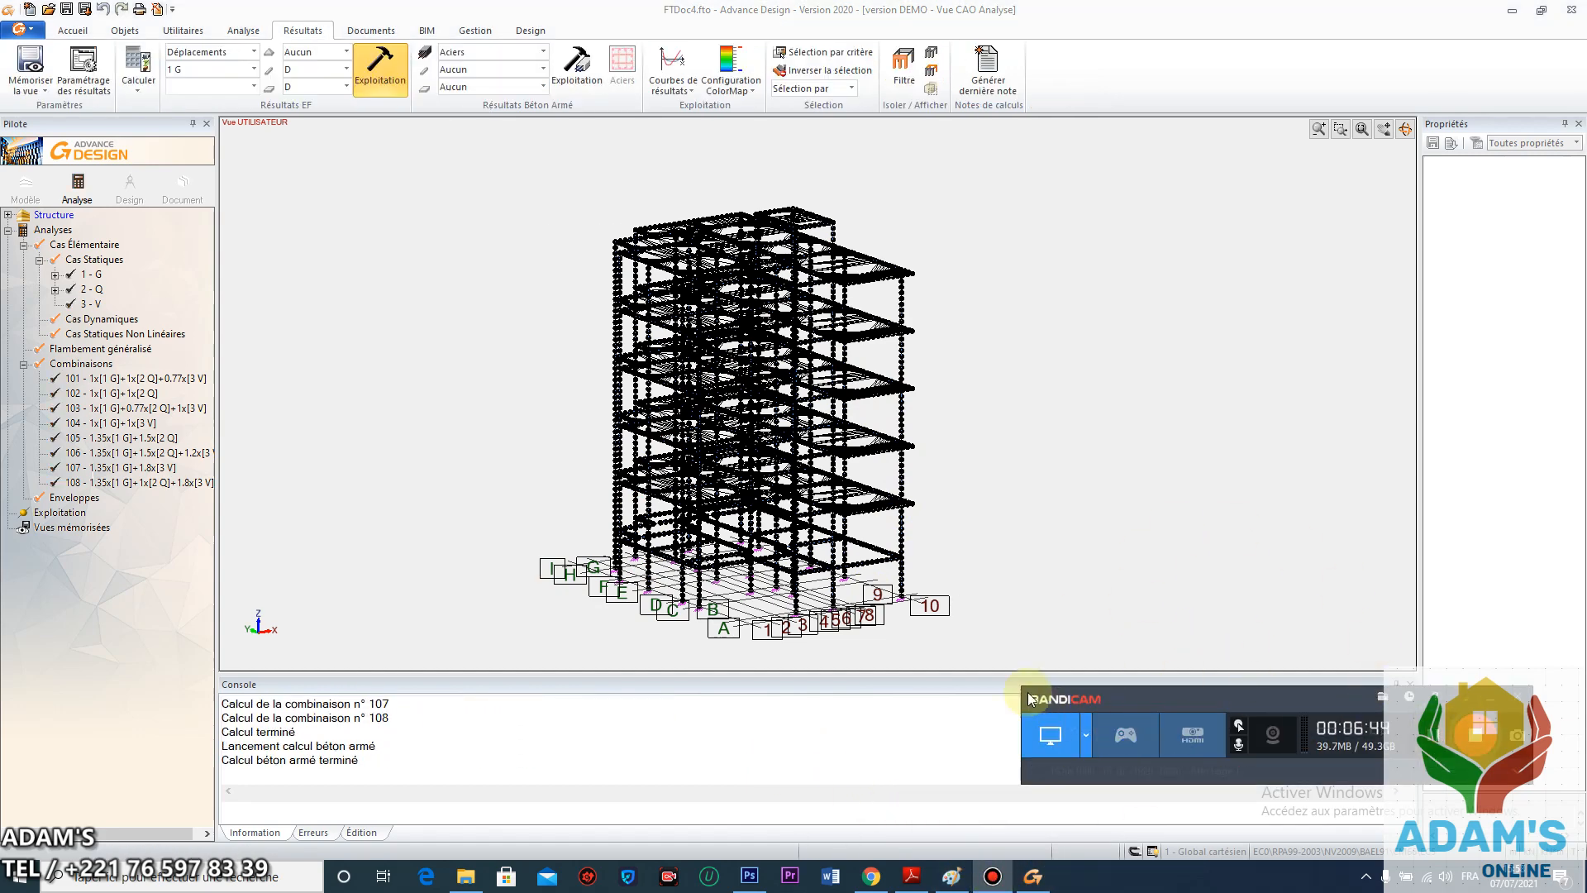
# Review the calculation log in the console back to the meshing entries, and look over the calculated building
pyautogui.scroll(-2, 818, 550)
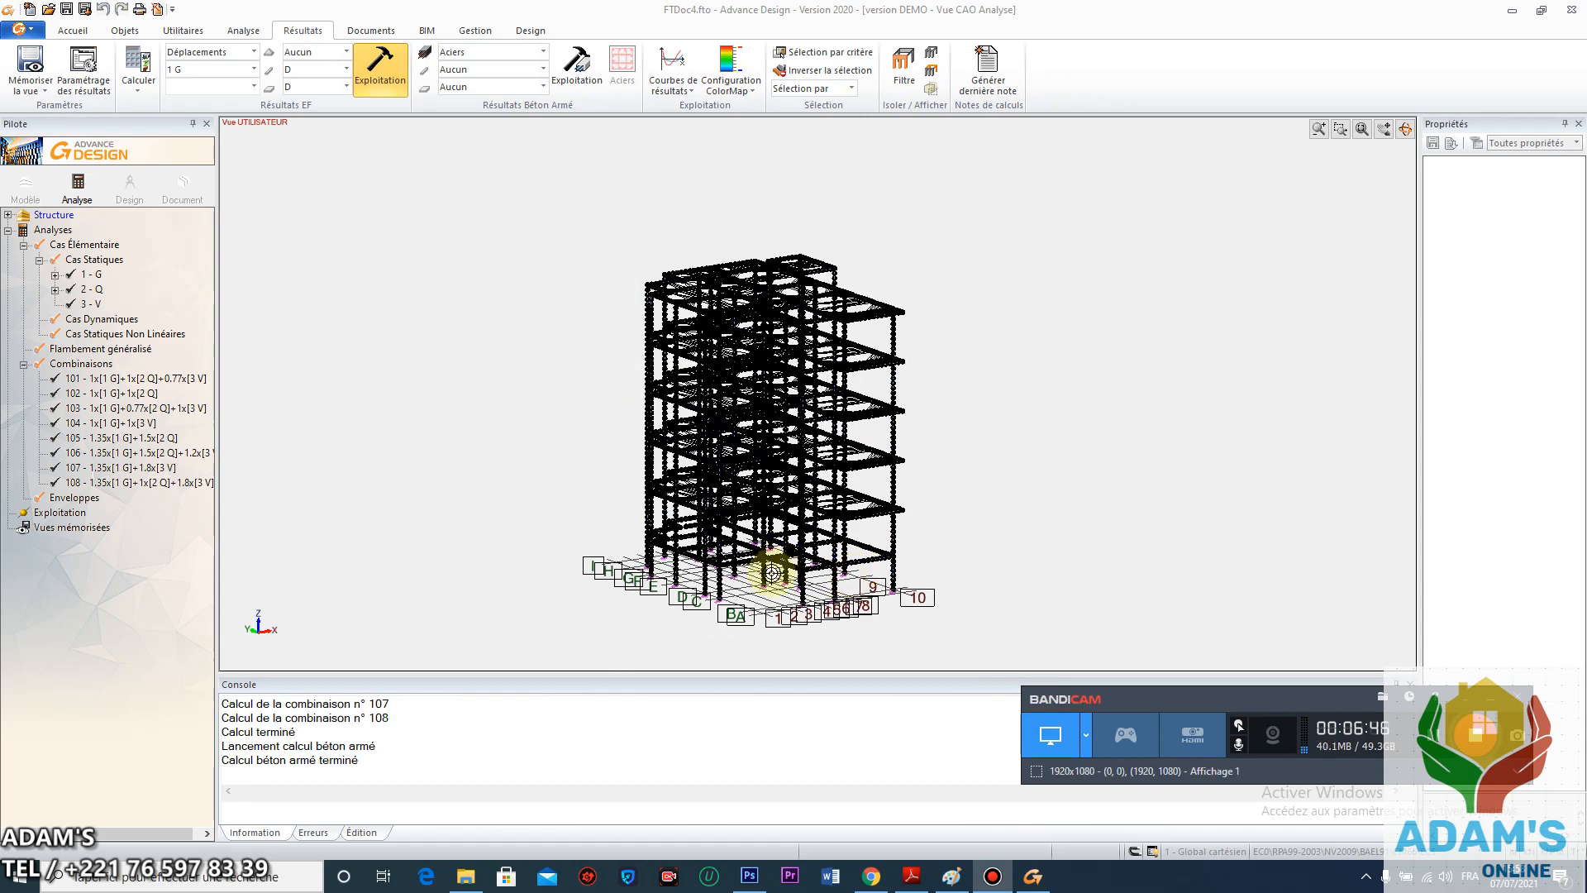
pyautogui.scroll(5, 293, 765)
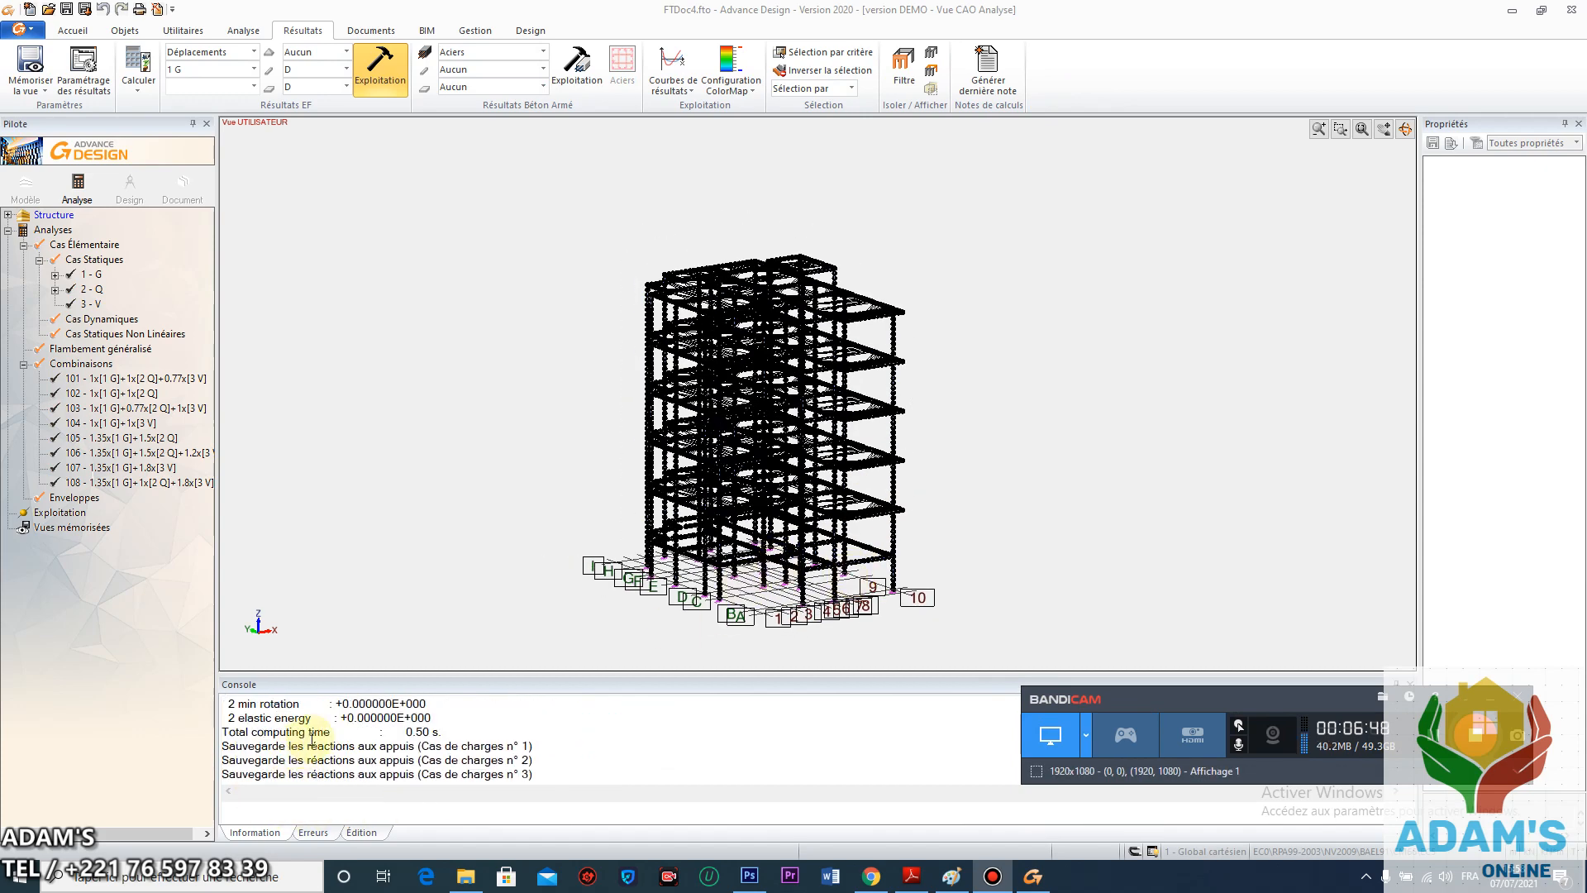
pyautogui.scroll(2, 313, 738)
pyautogui.scroll(1, 314, 738)
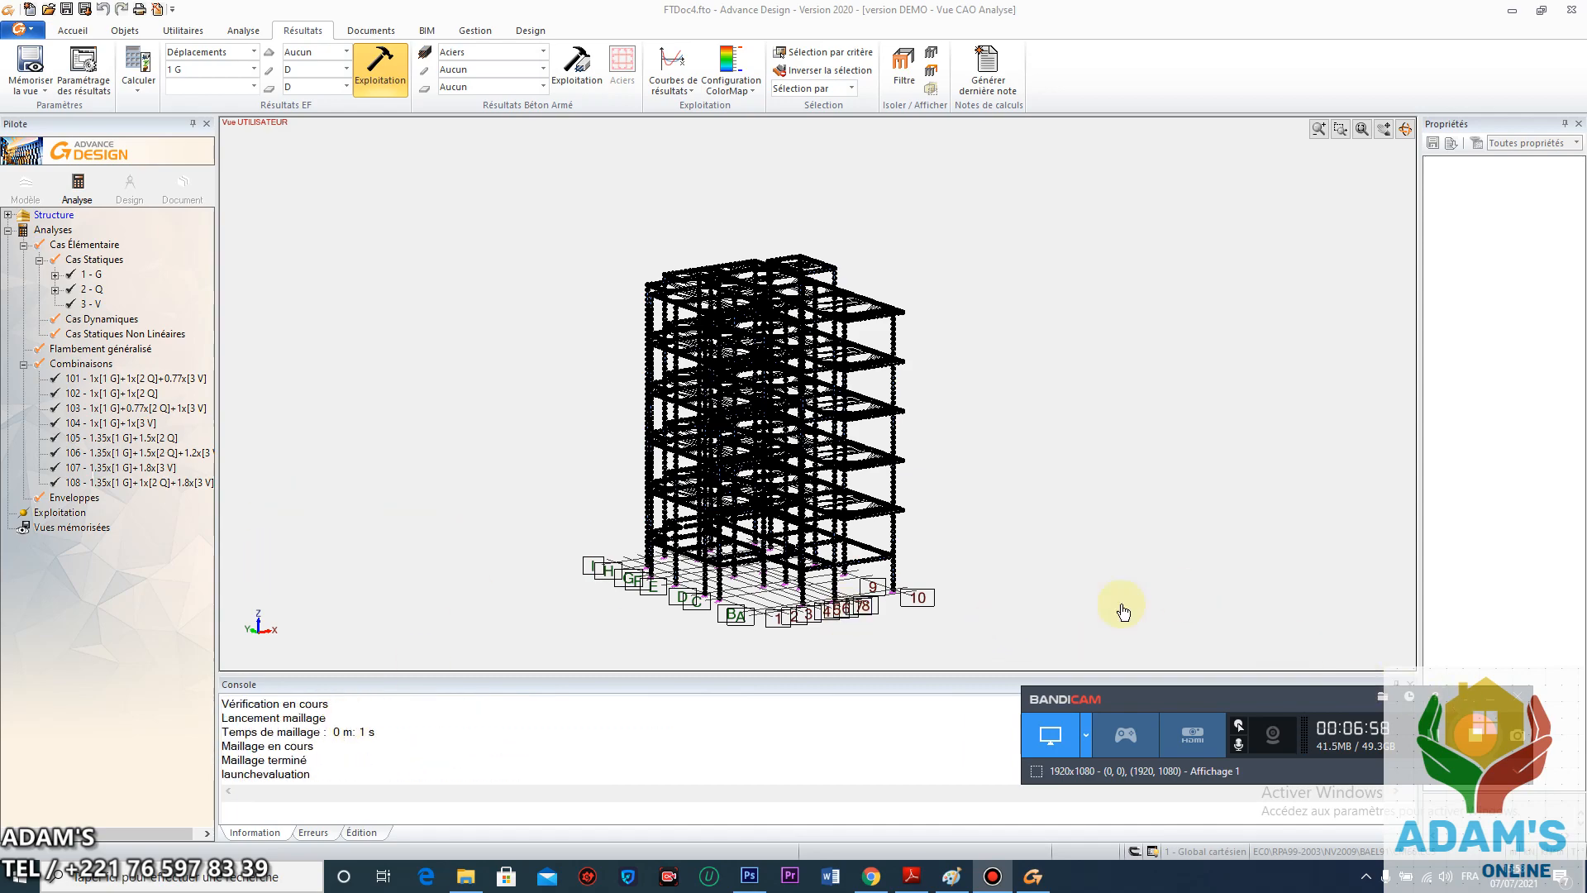
pyautogui.scroll(5, 793, 471)
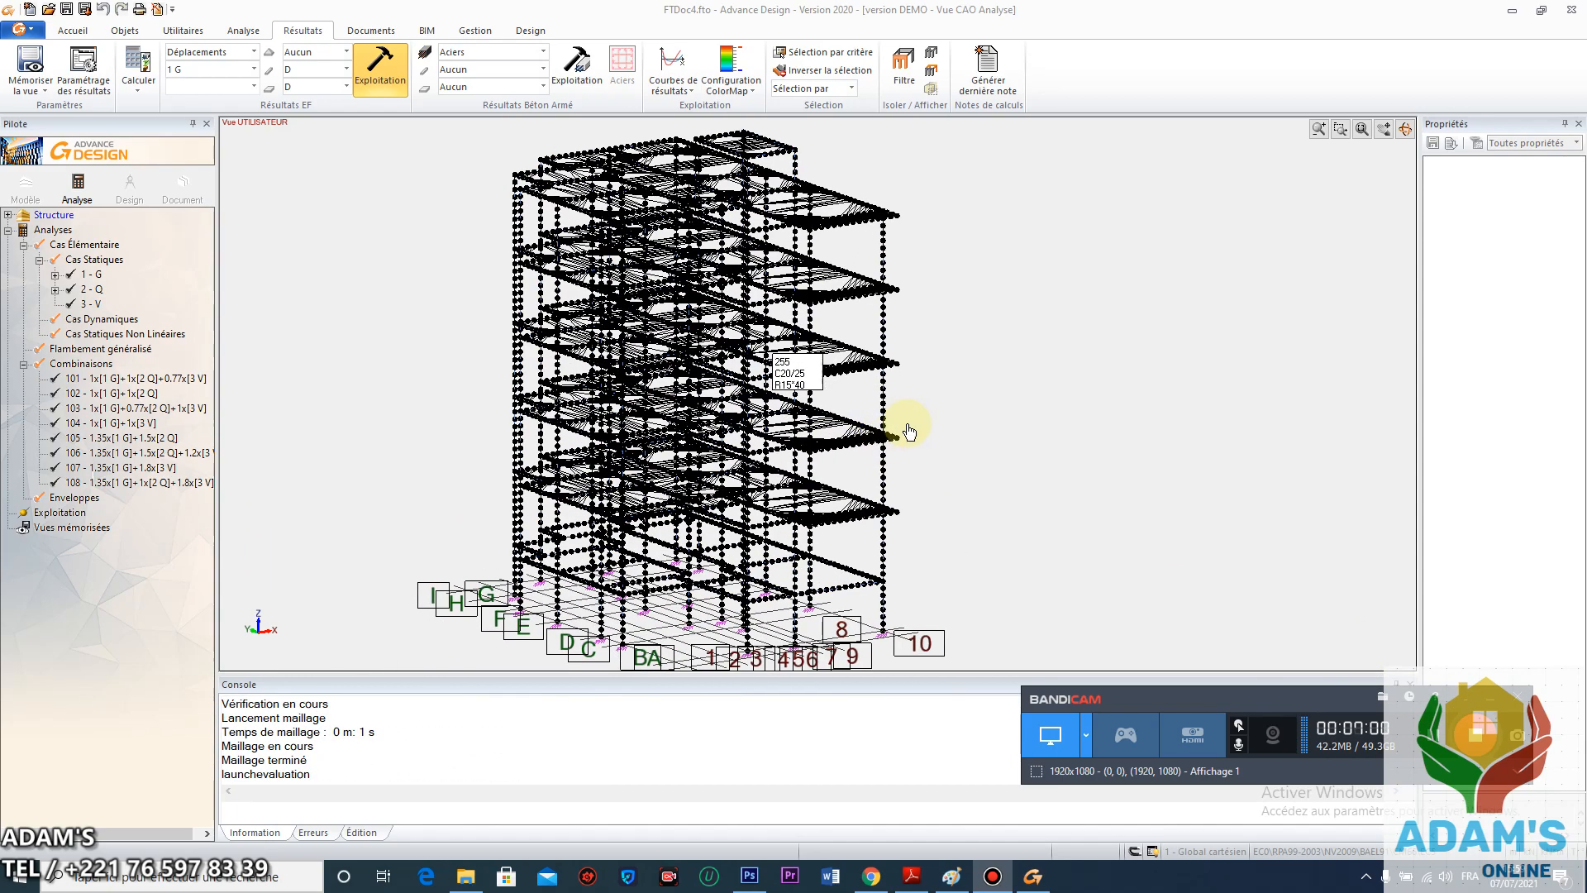
# Hide the mesh nodes of the building model and display them again
pyautogui.rightClick(997, 358)
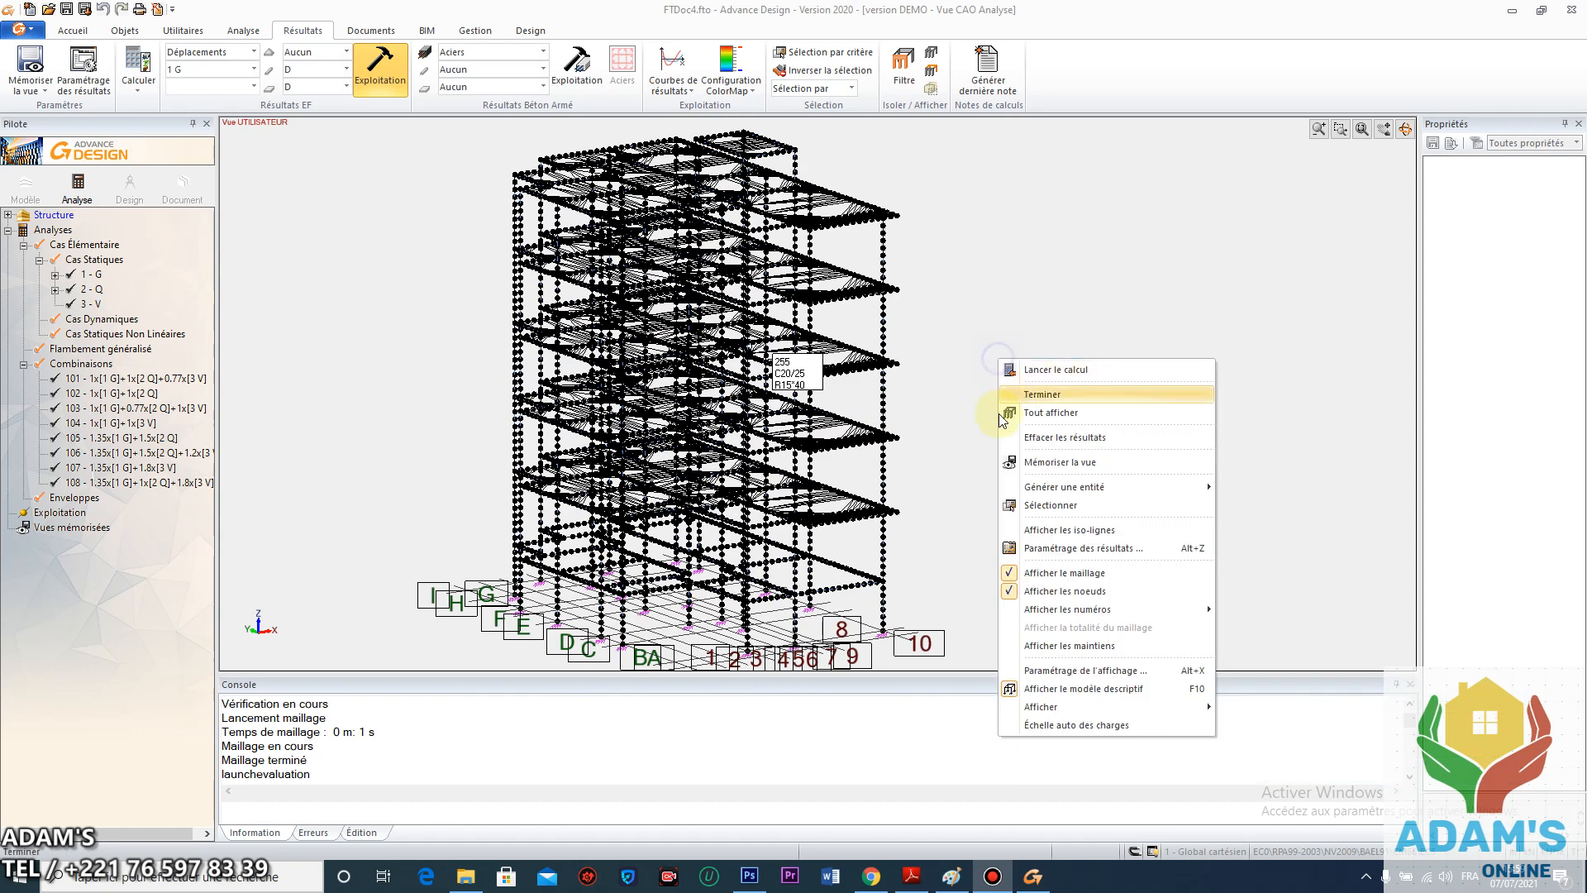
pyautogui.click(1008, 591)
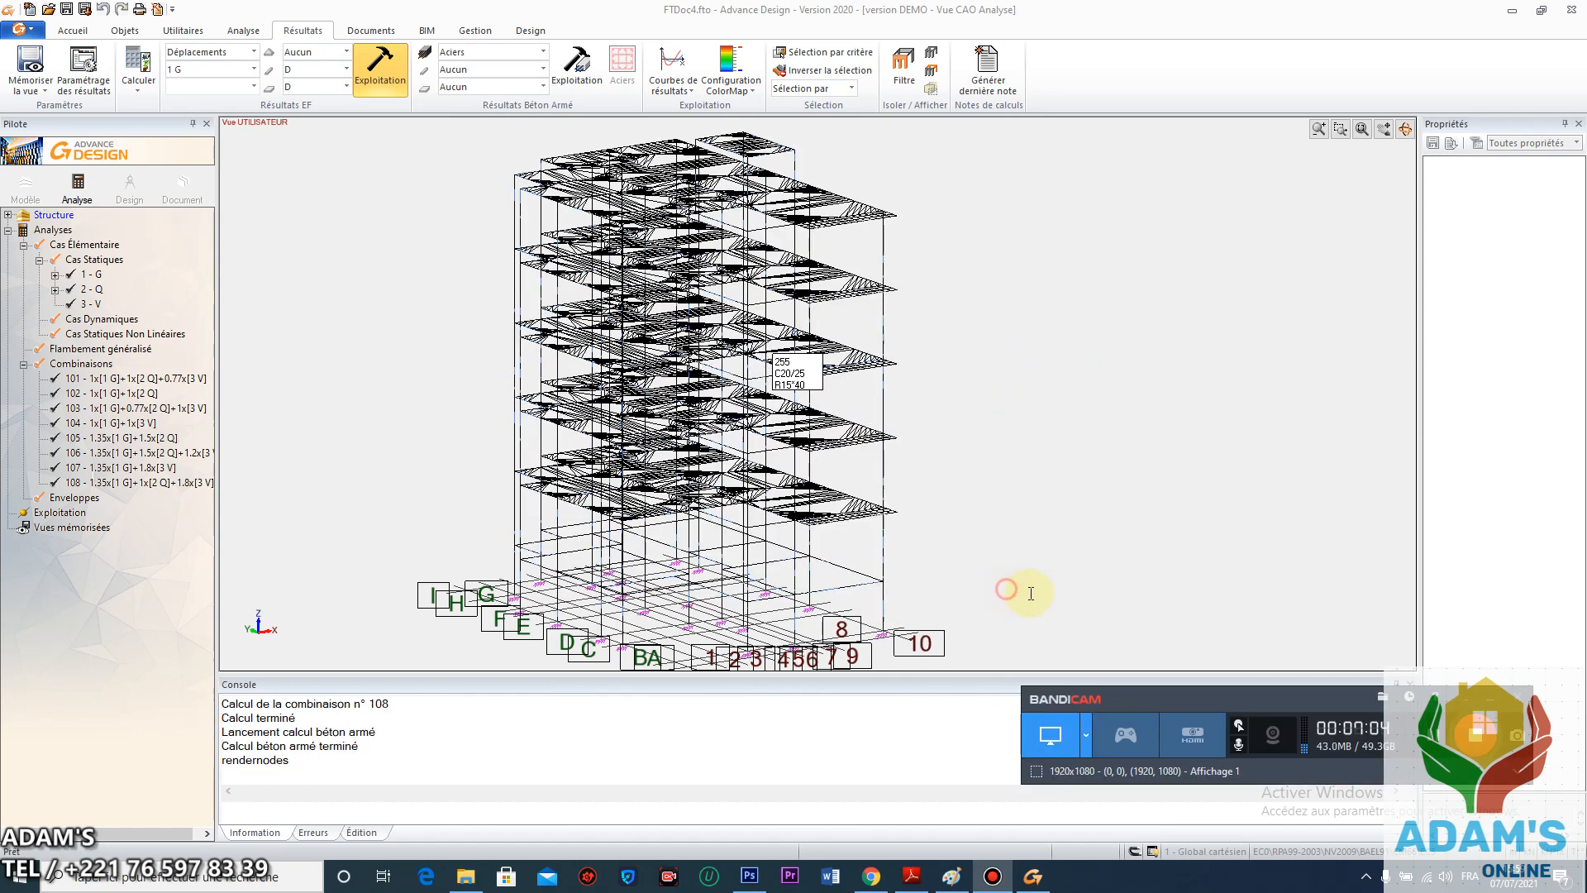
pyautogui.scroll(-2, 886, 431)
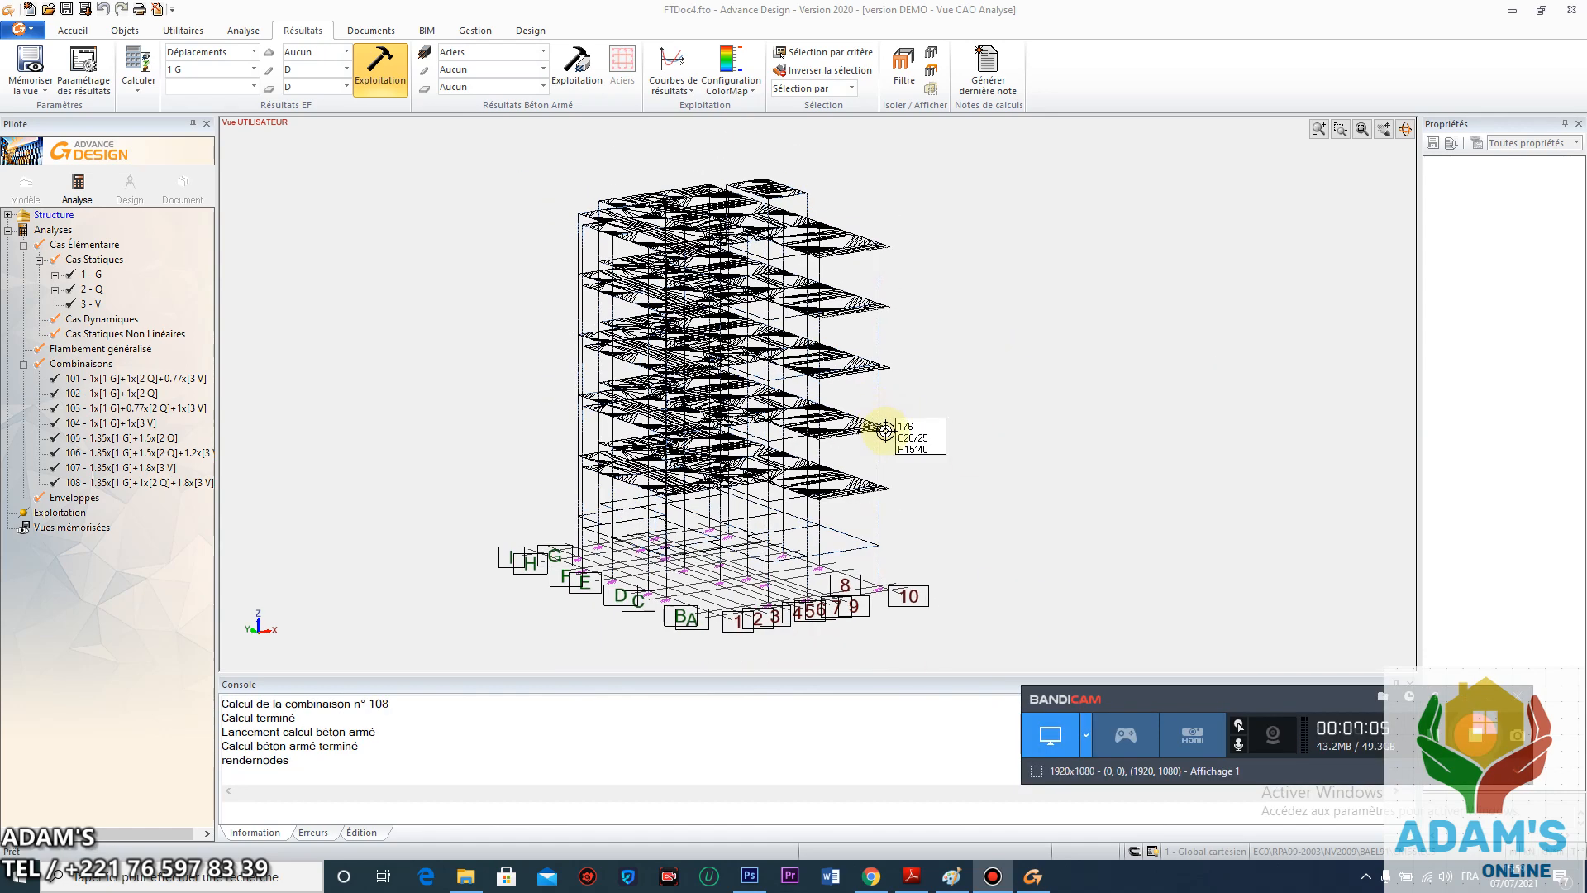
pyautogui.rightClick(949, 380)
pyautogui.click(984, 614)
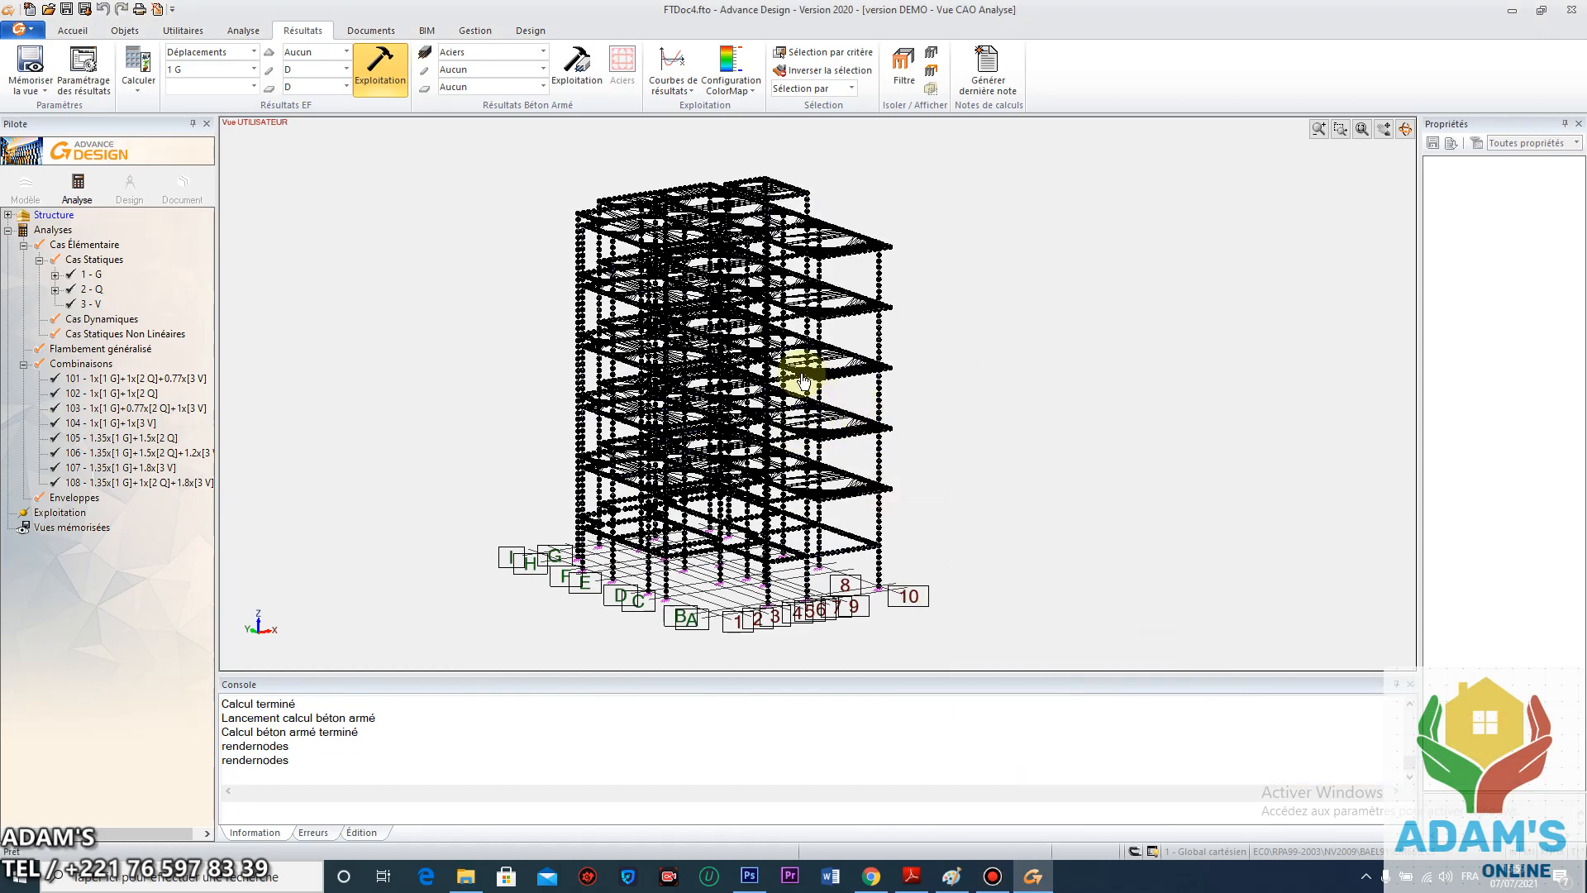
# Turn off the node display while keeping the mesh shown, and inspect the building's meshed floors
pyautogui.scroll(5, 734, 386)
pyautogui.scroll(-5, 627, 420)
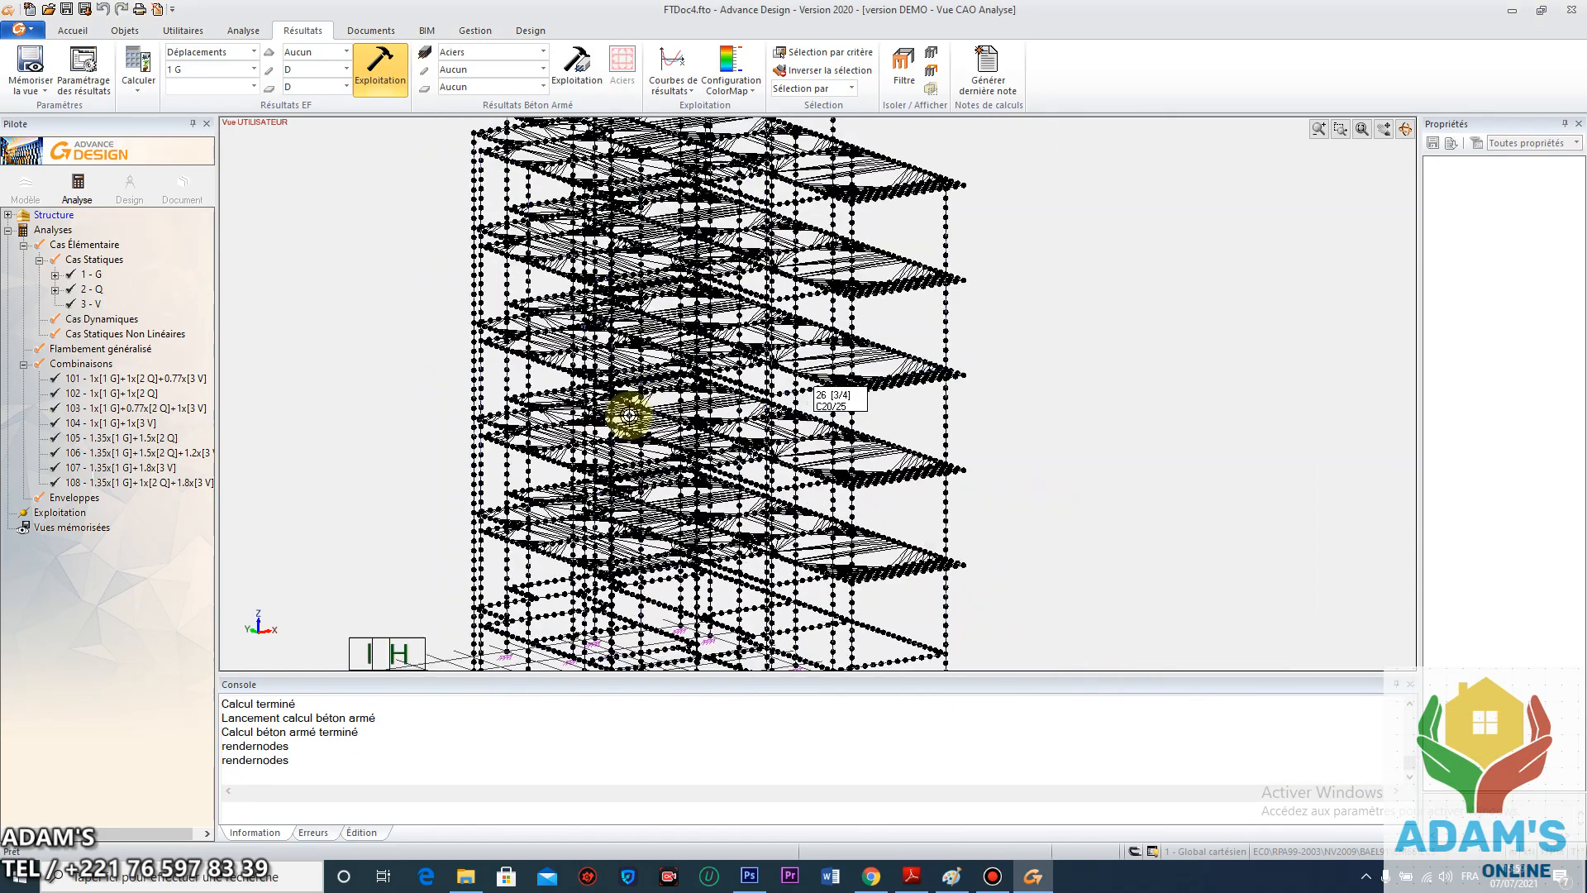
pyautogui.rightClick(942, 341)
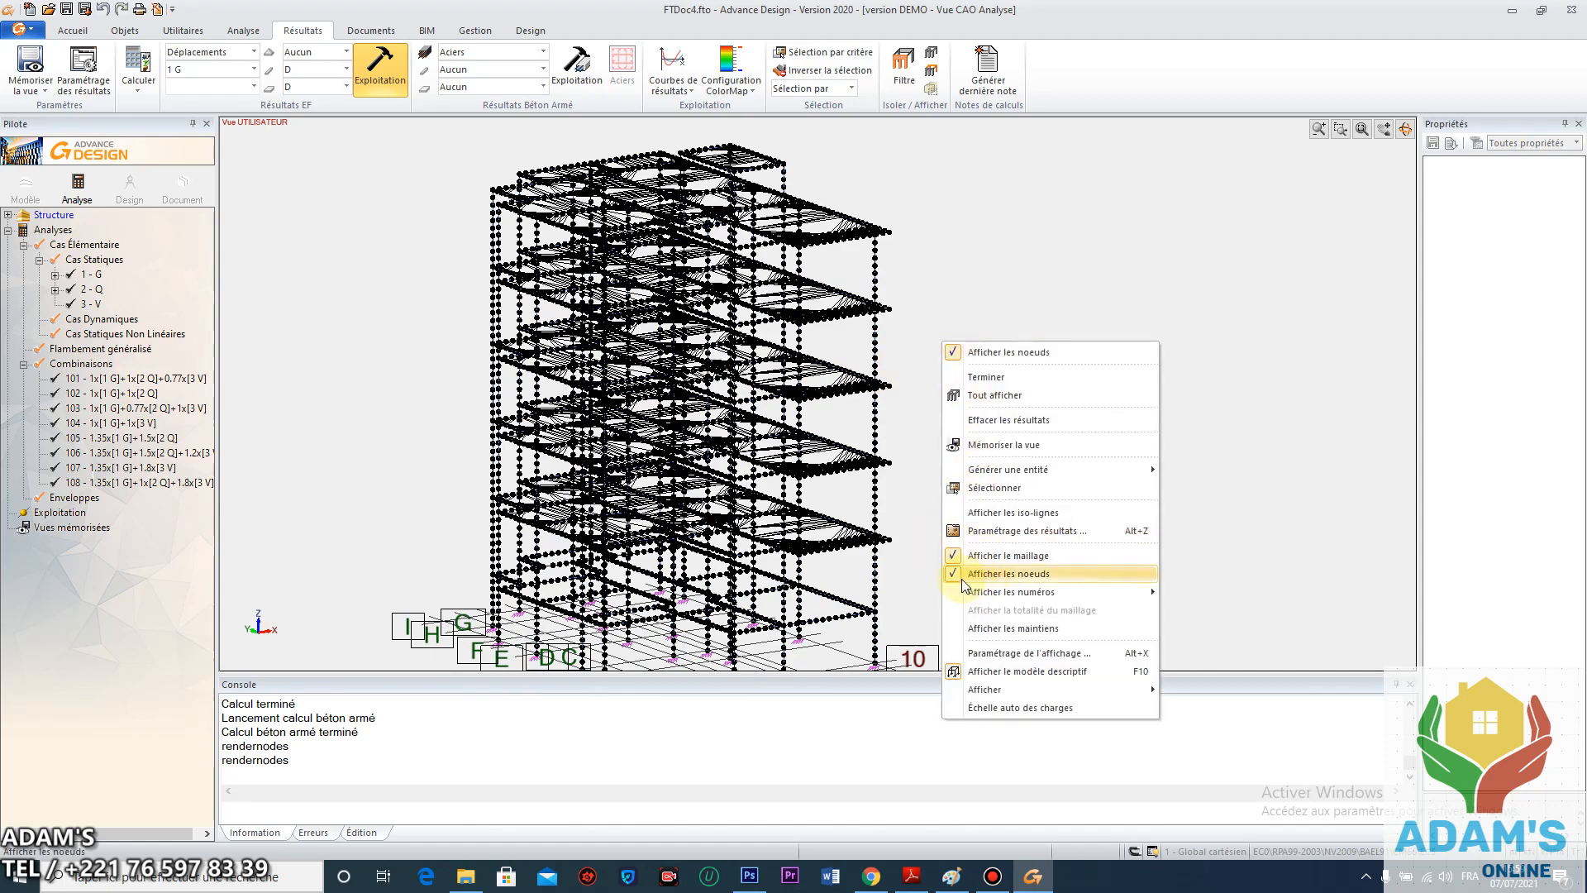
pyautogui.click(963, 574)
pyautogui.scroll(3, 715, 572)
pyautogui.scroll(-5, 727, 554)
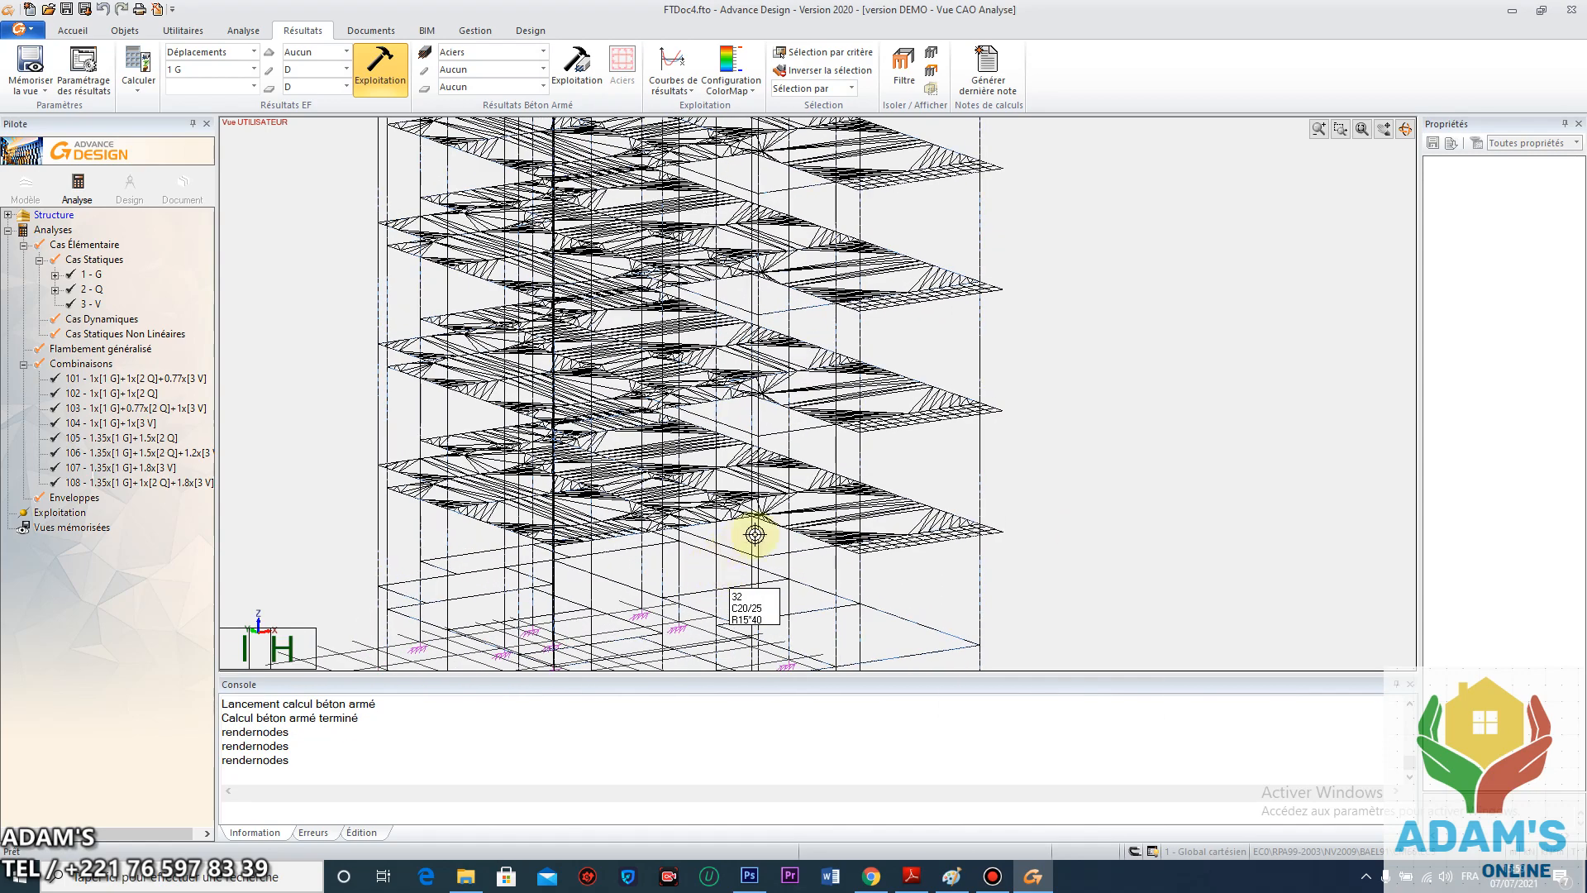
pyautogui.moveTo(766, 480); pyautogui.dragTo(771, 453, button='middle')
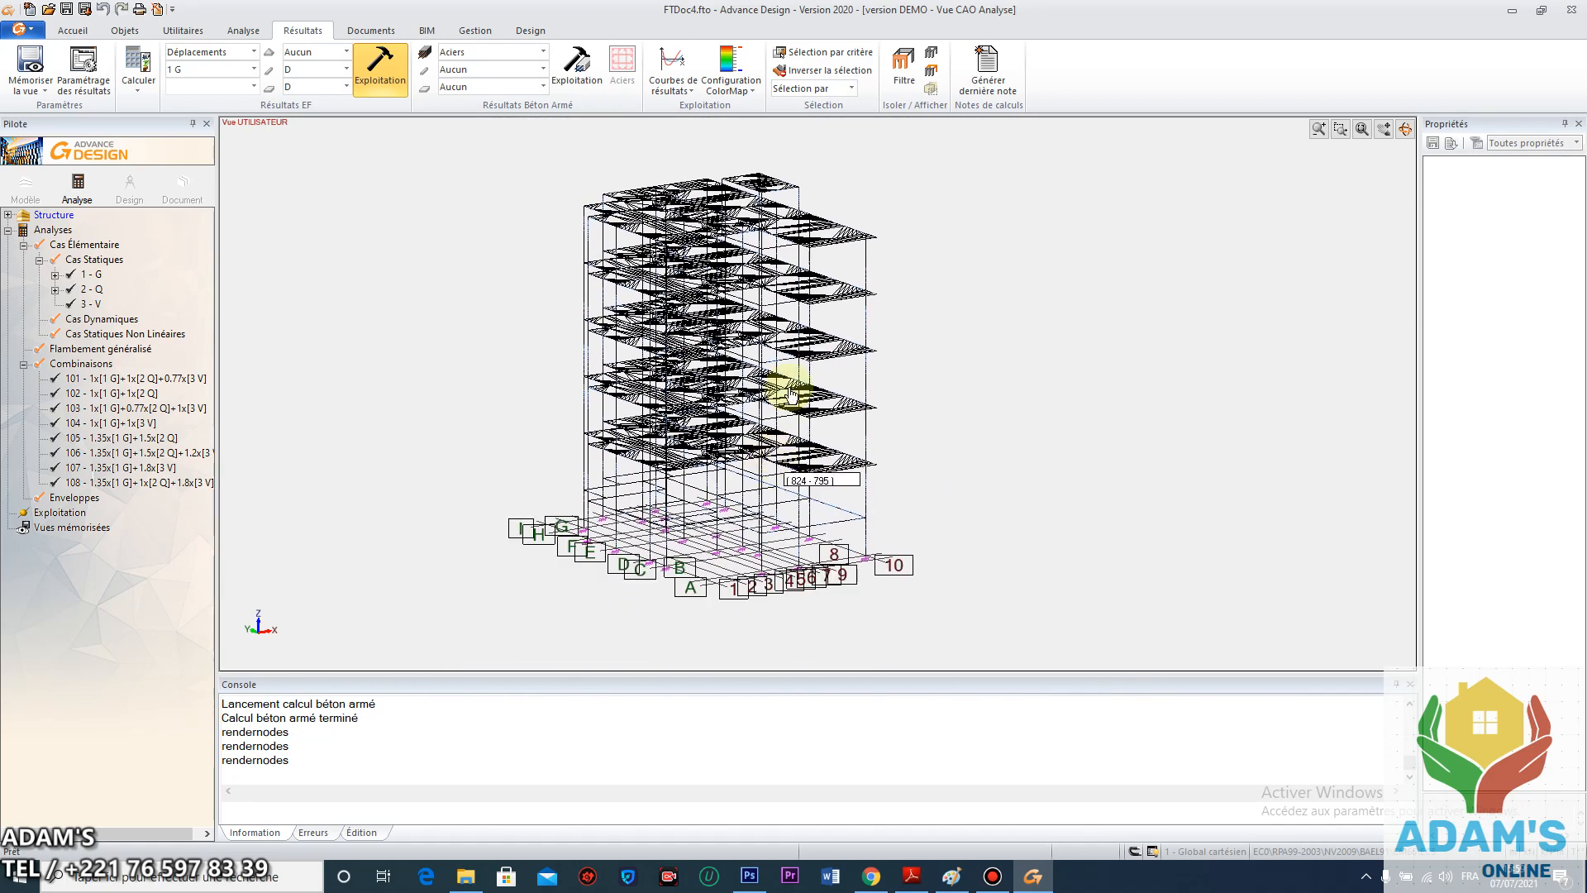
pyautogui.moveTo(791, 361); pyautogui.dragTo(775, 453, button='middle')
pyautogui.moveTo(829, 523); pyautogui.dragTo(824, 468, button='middle')
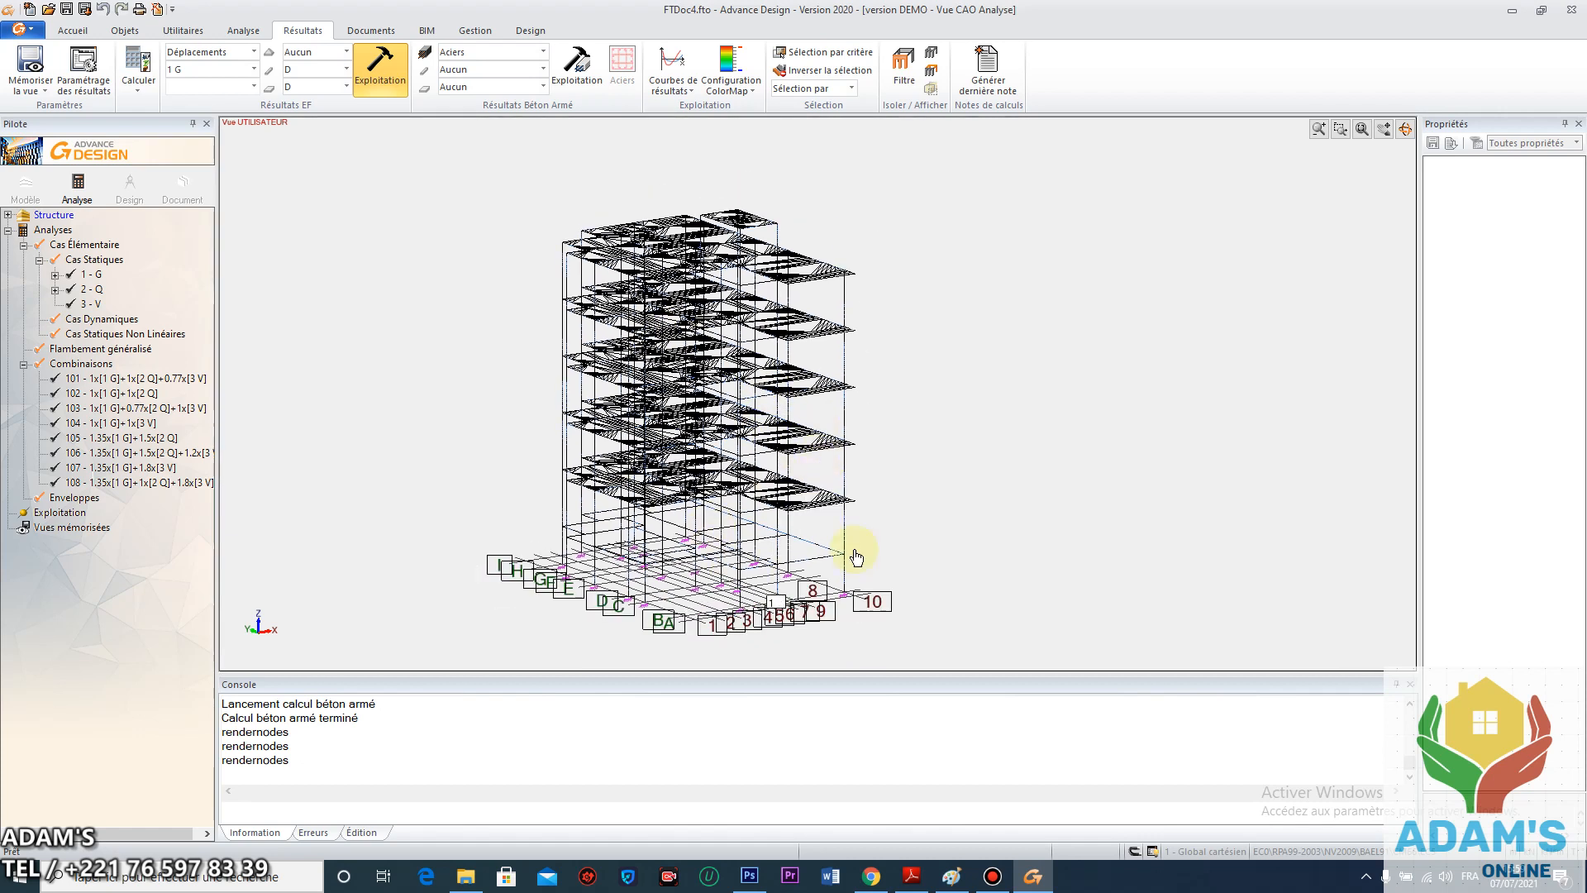
pyautogui.click(988, 874)
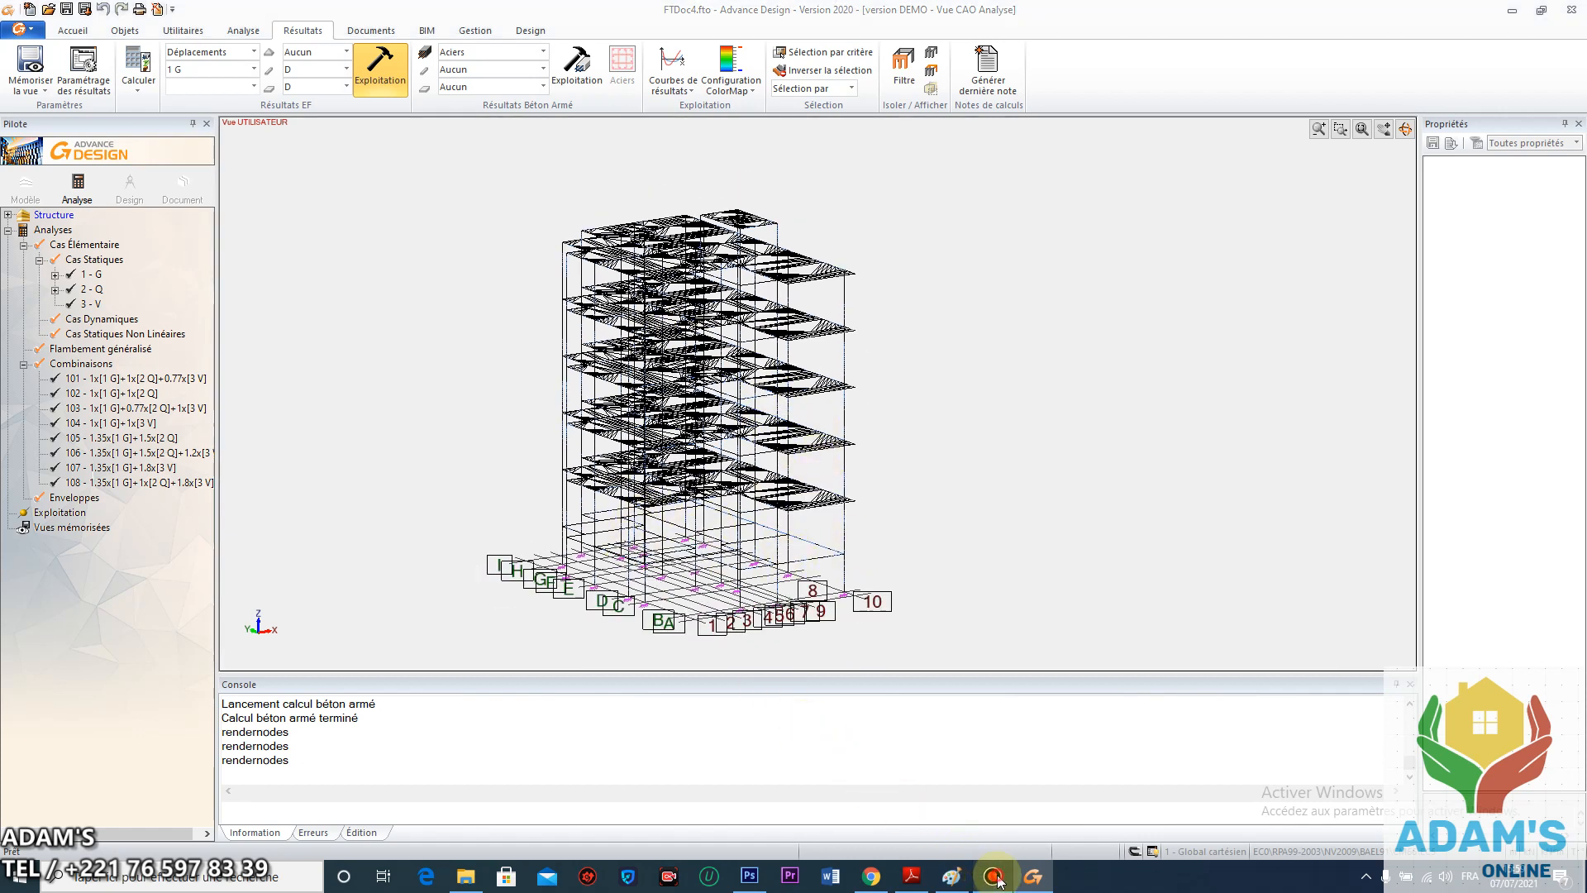